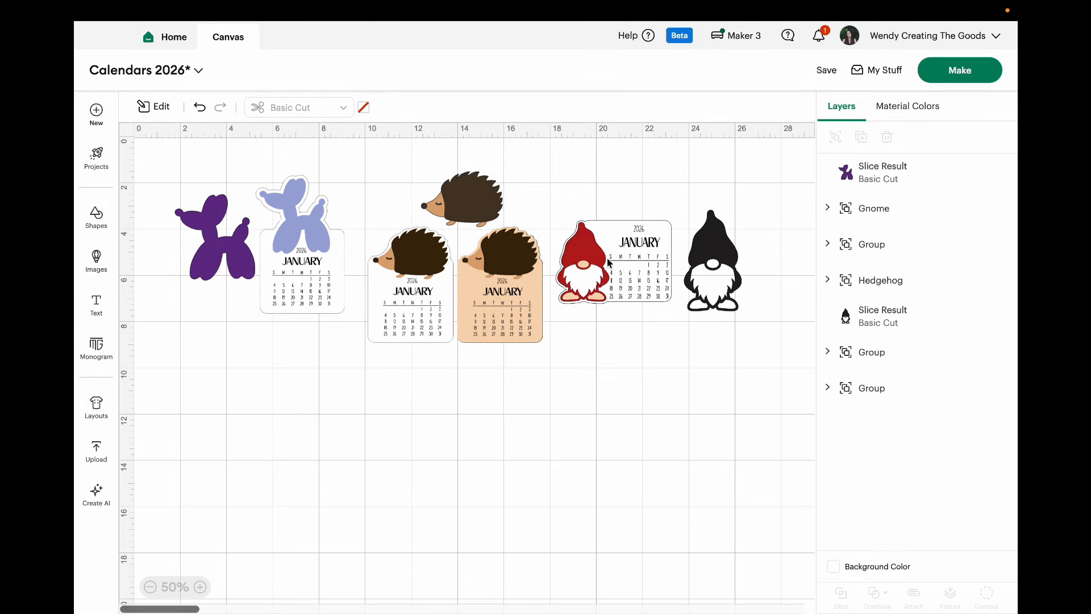
Step: Hide the Gnome and Hedgehog groups so only the balloon dog designs show on the canvas
{"action": "left_click", "coordinate": [607, 261]}
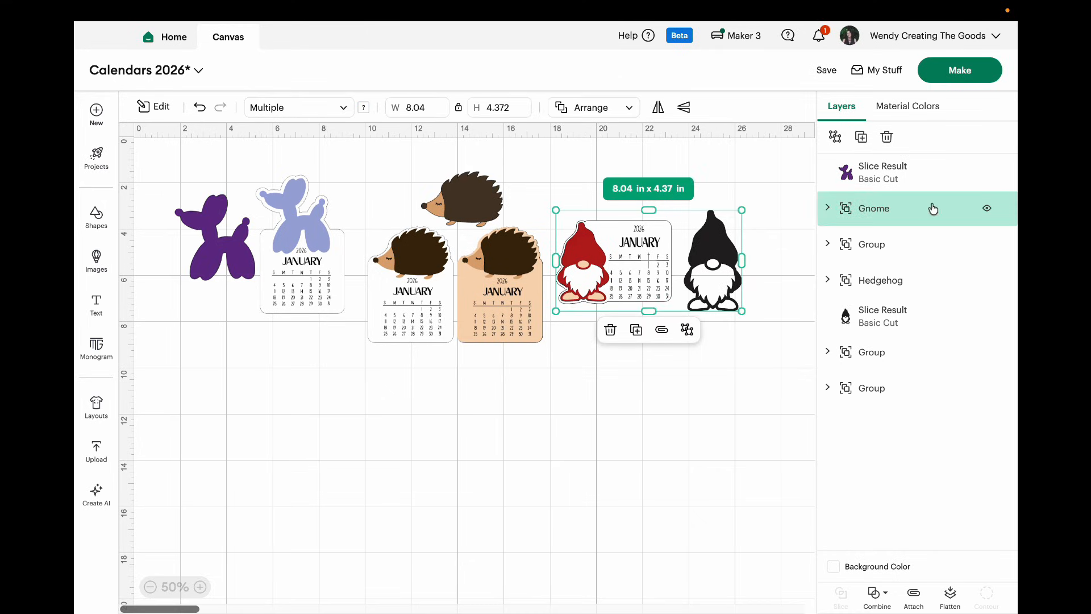
{"action": "left_click", "coordinate": [987, 210]}
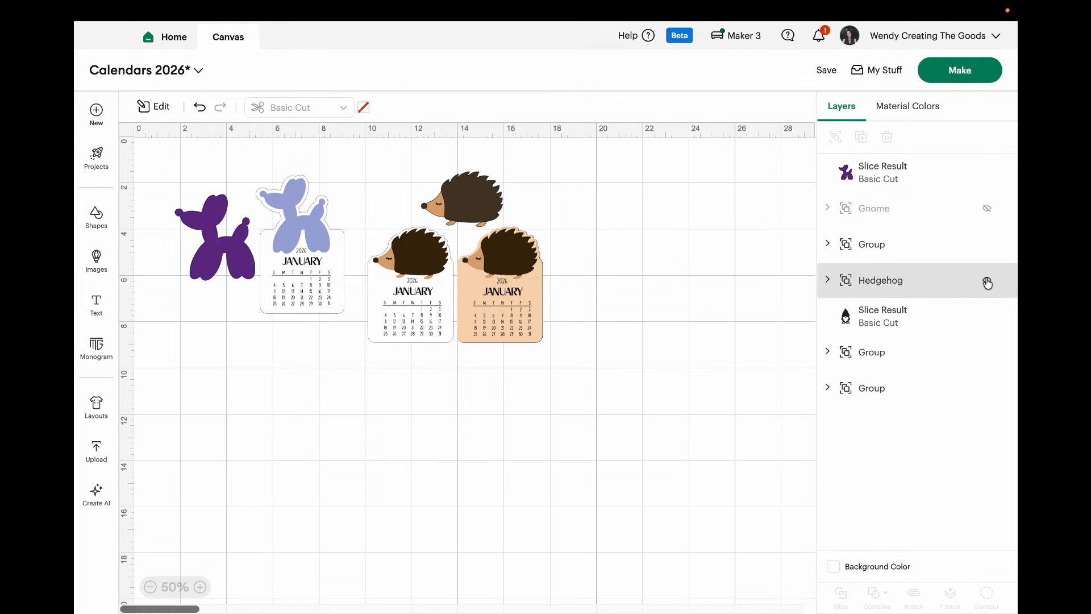
{"action": "left_click", "coordinate": [987, 282]}
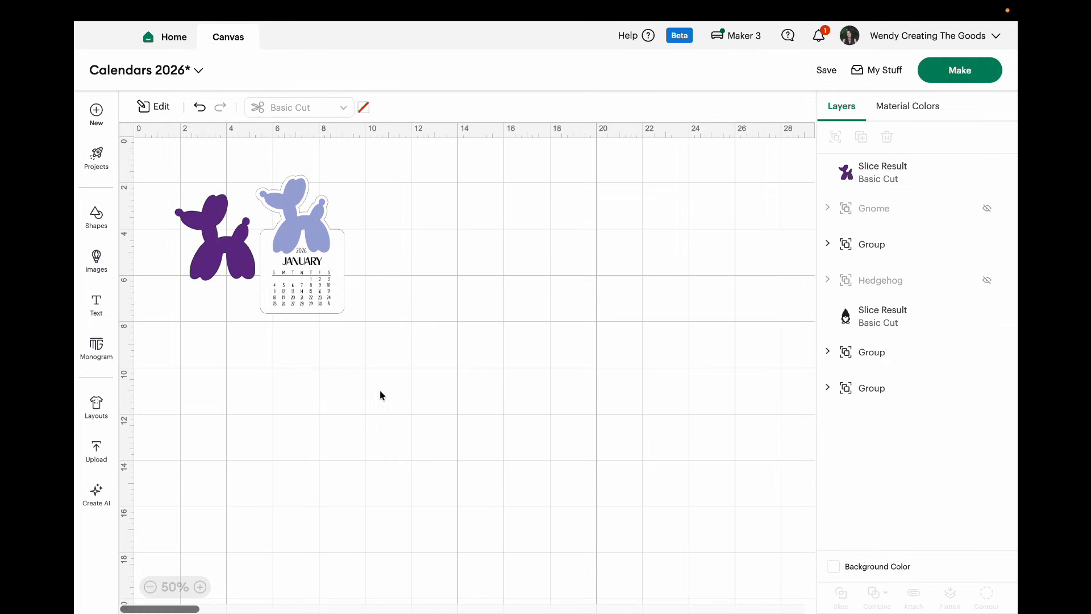
Step: Move the balloon dog calendar and the purple balloon dog toward the middle of the canvas, keeping them side by side
{"action": "left_click_drag", "start_coordinate": [331, 293], "coordinate": [470, 307]}
{"action": "left_click_drag", "start_coordinate": [273, 266], "coordinate": [386, 291]}
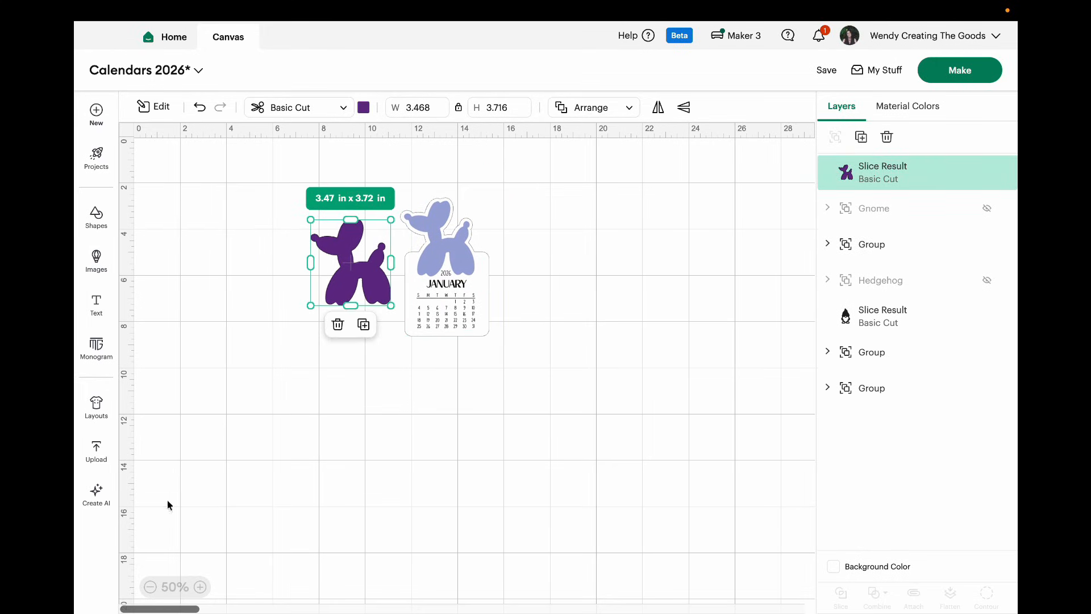
{"action": "left_click", "coordinate": [201, 586]}
{"action": "scroll", "coordinate": [316, 460], "scroll_direction": "up", "scroll_amount": 2}
{"action": "left_click_drag", "start_coordinate": [332, 296], "coordinate": [345, 315]}
{"action": "left_click", "coordinate": [424, 438]}
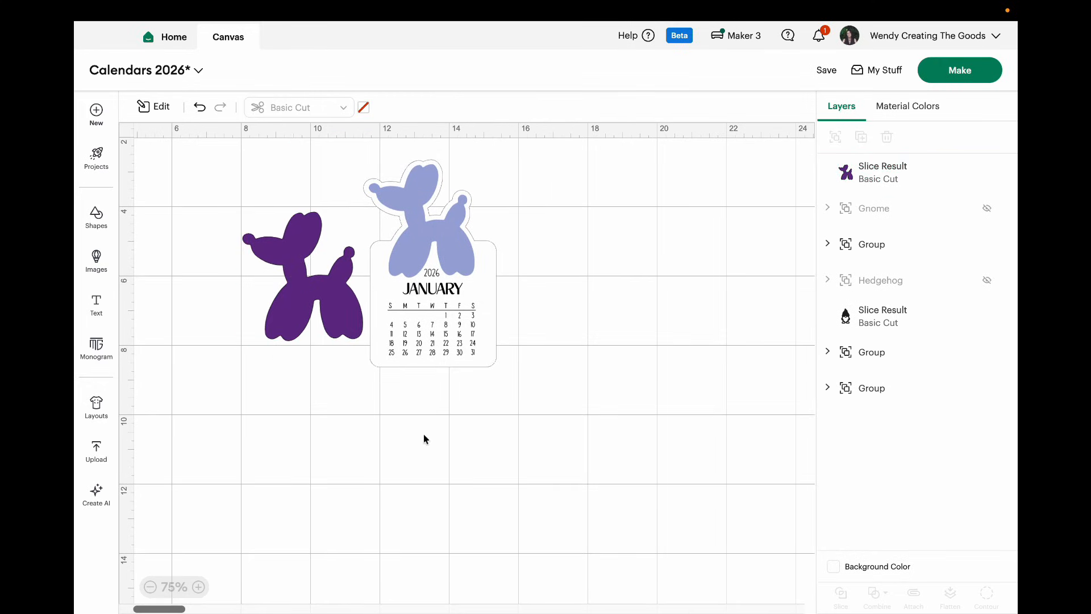
Step: Set the canvas background color to light gray
{"action": "left_click", "coordinate": [833, 566]}
{"action": "left_click", "coordinate": [864, 503]}
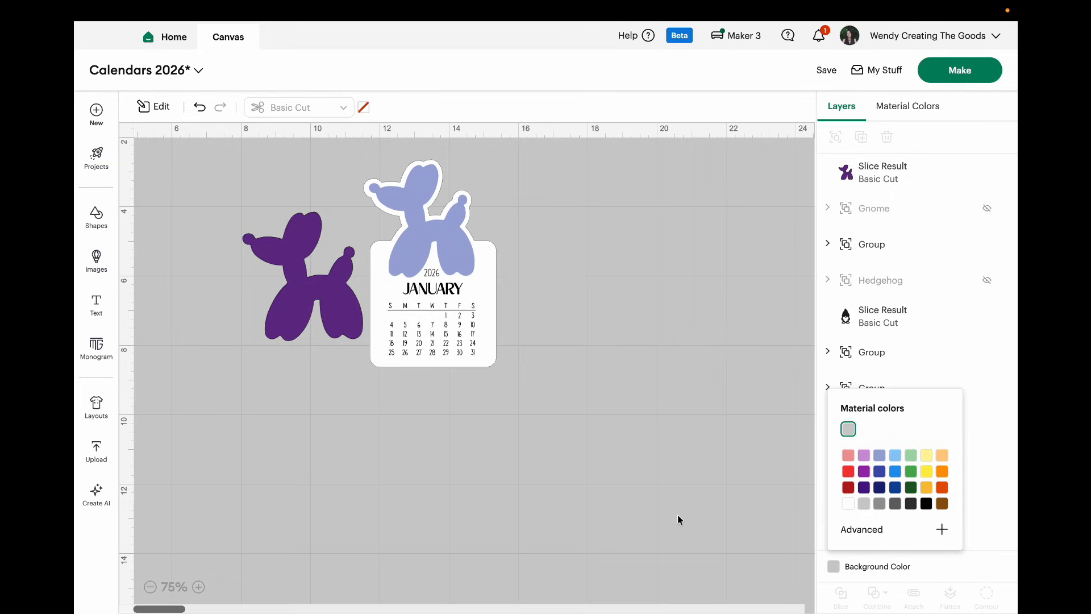
Step: Ungroup the balloon dog calendar and pull its January, February and March pages off the stack
{"action": "scroll", "coordinate": [677, 519], "scroll_direction": "down", "scroll_amount": 2}
{"action": "scroll", "coordinate": [678, 520], "scroll_direction": "left", "scroll_amount": 2}
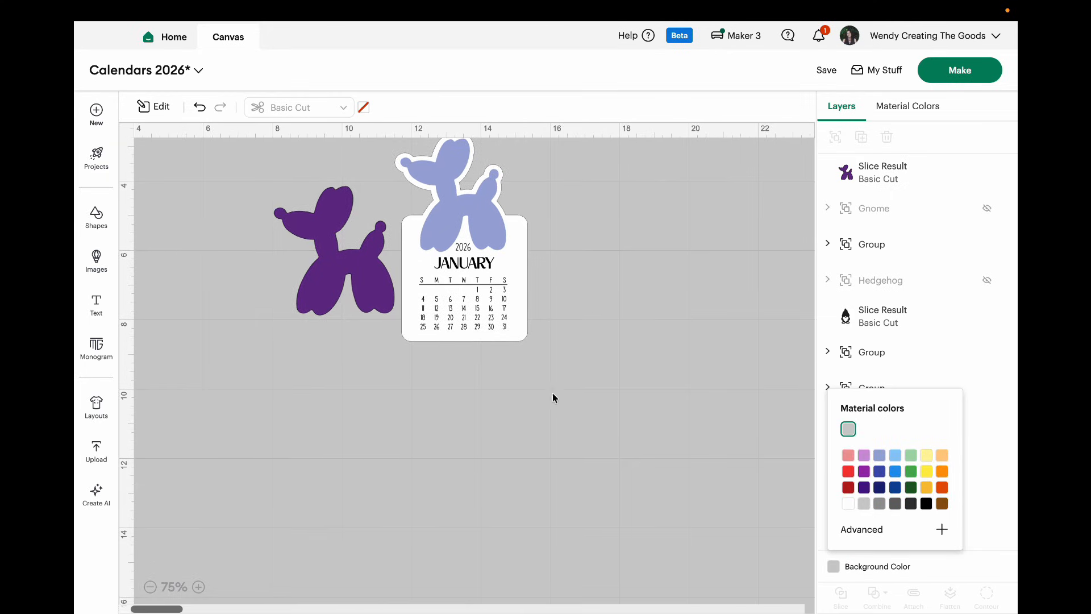
{"action": "left_click_drag", "start_coordinate": [510, 309], "coordinate": [525, 341]}
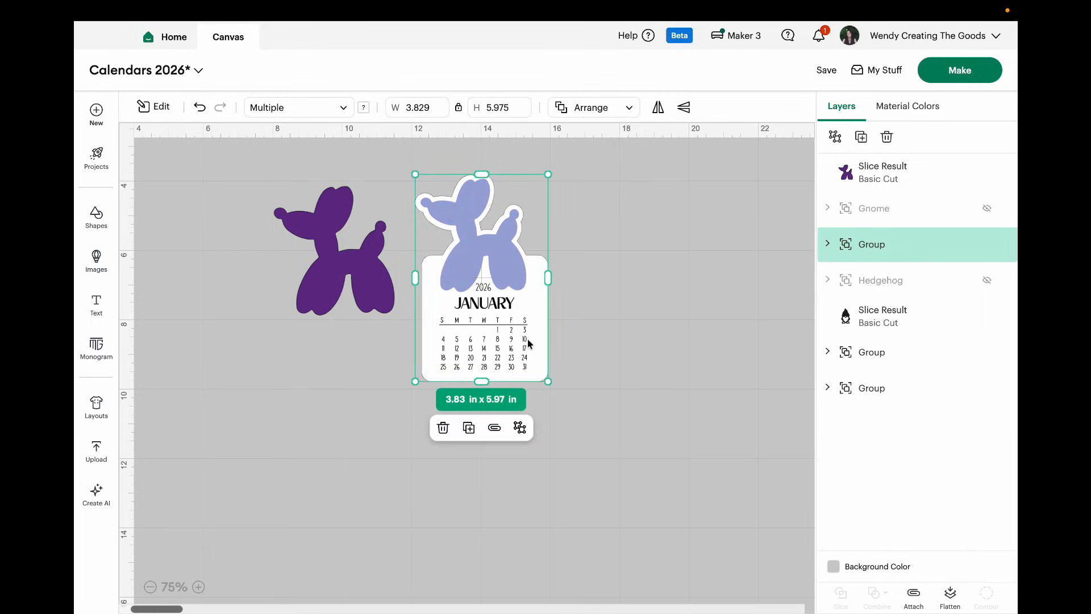
{"action": "left_click", "coordinate": [521, 429]}
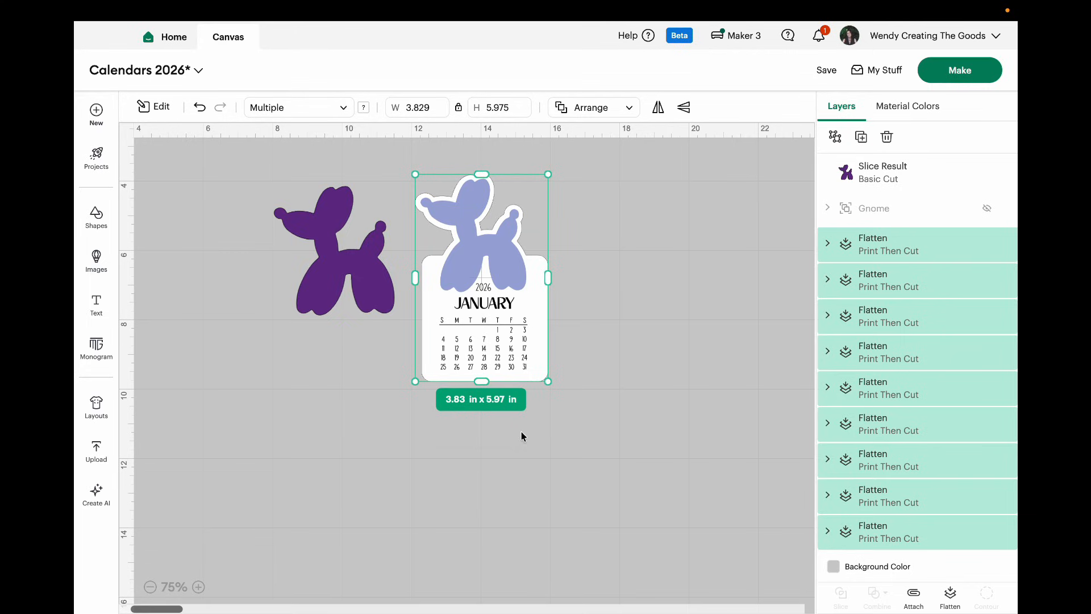
{"action": "left_click", "coordinate": [631, 324]}
{"action": "left_click_drag", "start_coordinate": [509, 322], "coordinate": [600, 317]}
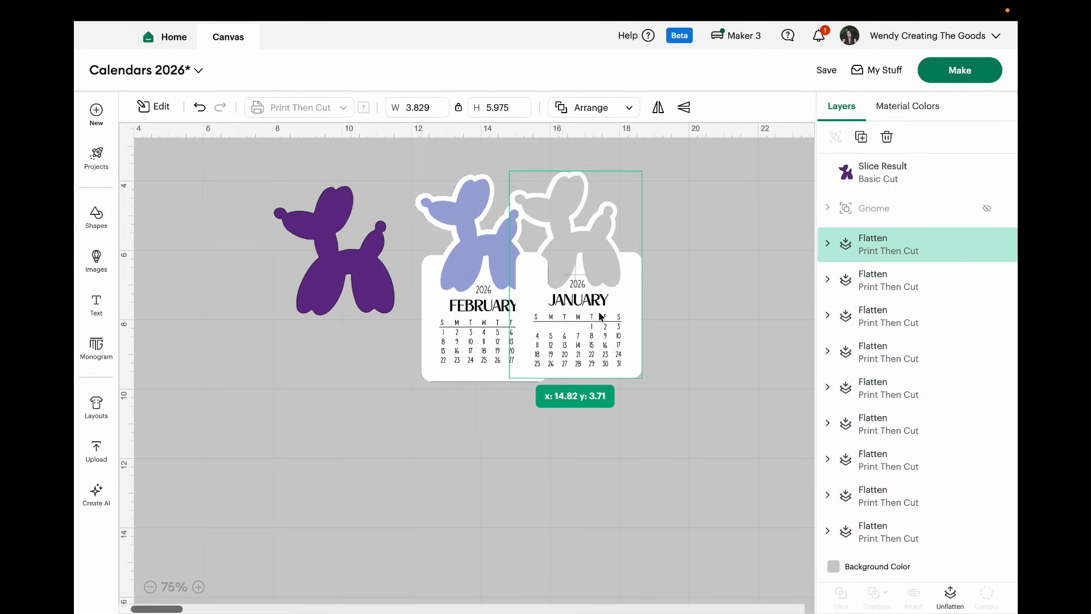
{"action": "left_click_drag", "start_coordinate": [485, 323], "coordinate": [577, 329]}
{"action": "left_click_drag", "start_coordinate": [506, 332], "coordinate": [591, 329]}
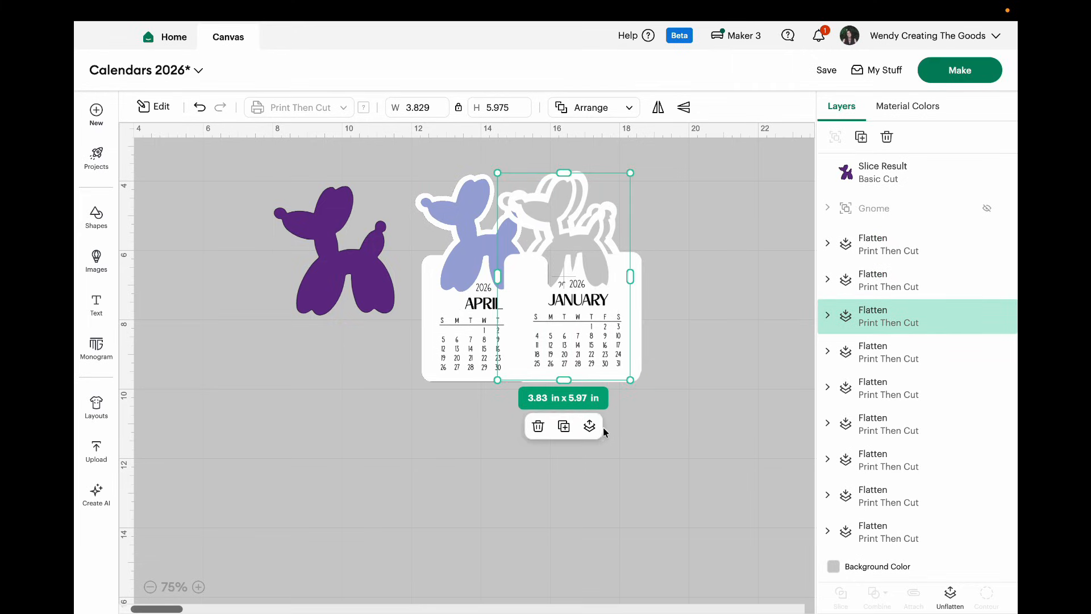
Step: Center all the balloon dog calendar pages on one another and group them again
{"action": "left_click_drag", "start_coordinate": [657, 411], "coordinate": [454, 178]}
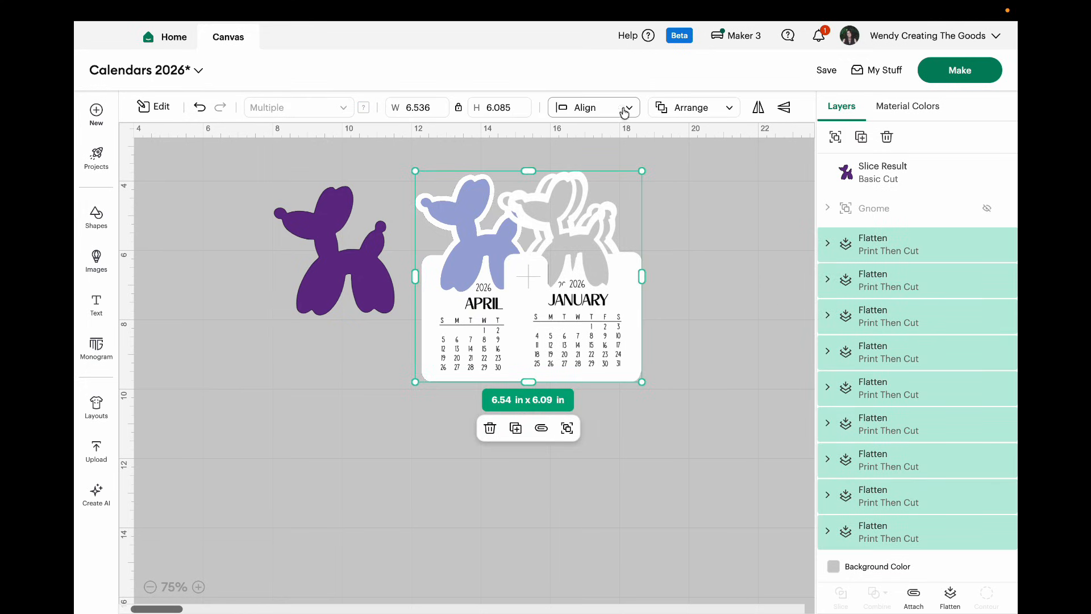
{"action": "left_click", "coordinate": [629, 110]}
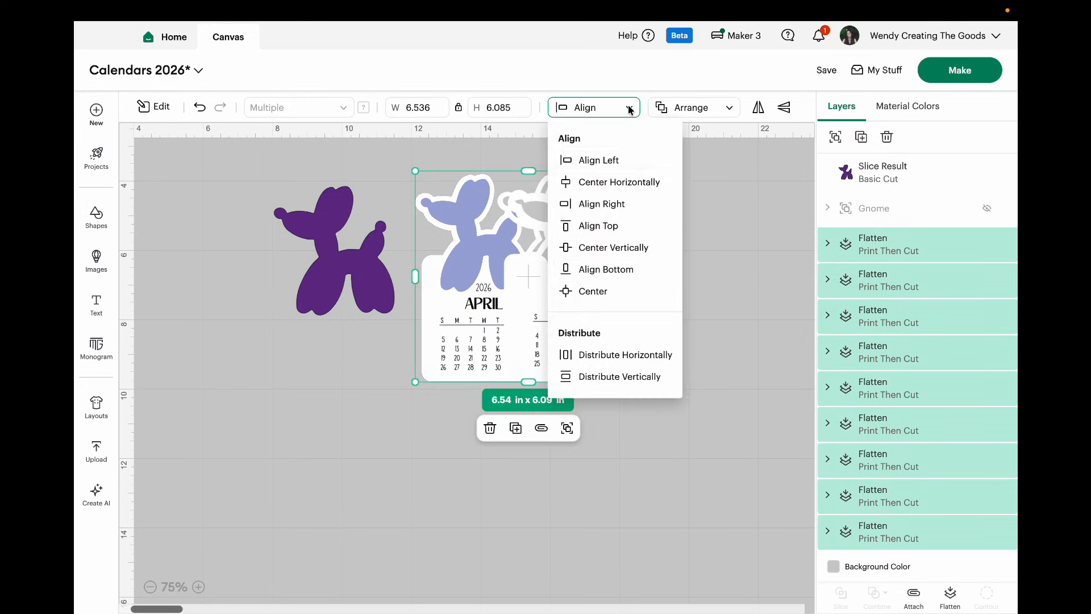
{"action": "left_click", "coordinate": [600, 291]}
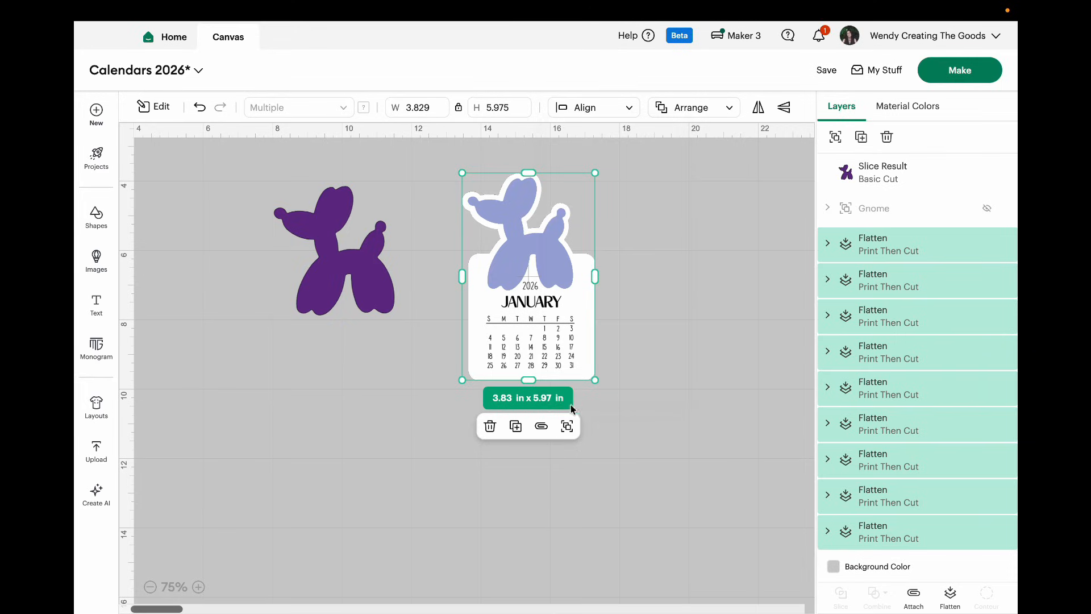
{"action": "left_click", "coordinate": [567, 427]}
Step: Space the calendar and purple balloon dog apart, and add a rounded-corner square shape just below the purple dog
{"action": "left_click_drag", "start_coordinate": [541, 347], "coordinate": [600, 335]}
{"action": "left_click_drag", "start_coordinate": [366, 280], "coordinate": [472, 267]}
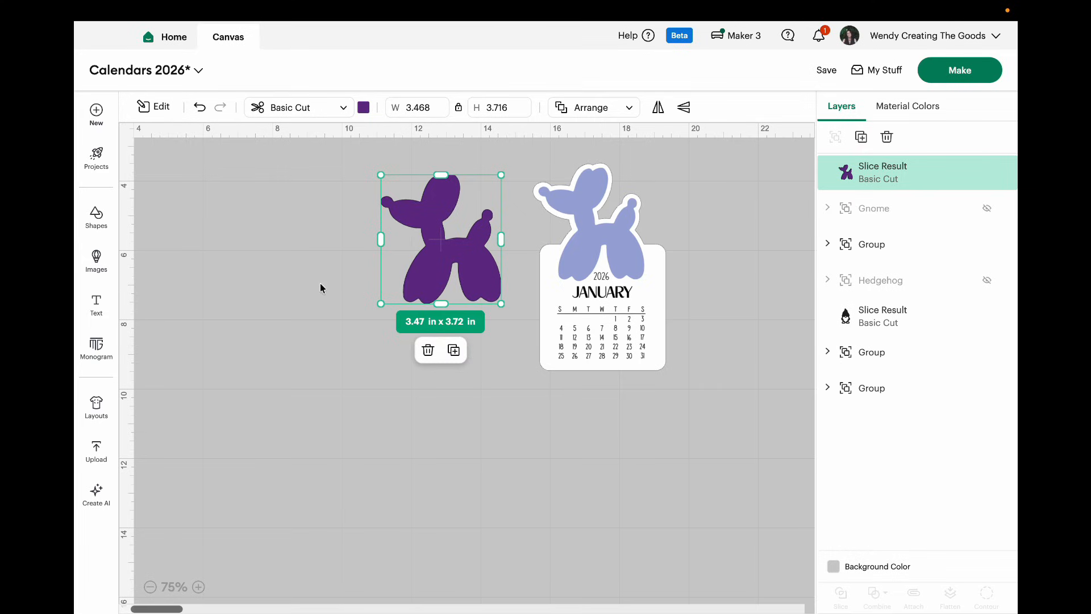
{"action": "left_click", "coordinate": [96, 219]}
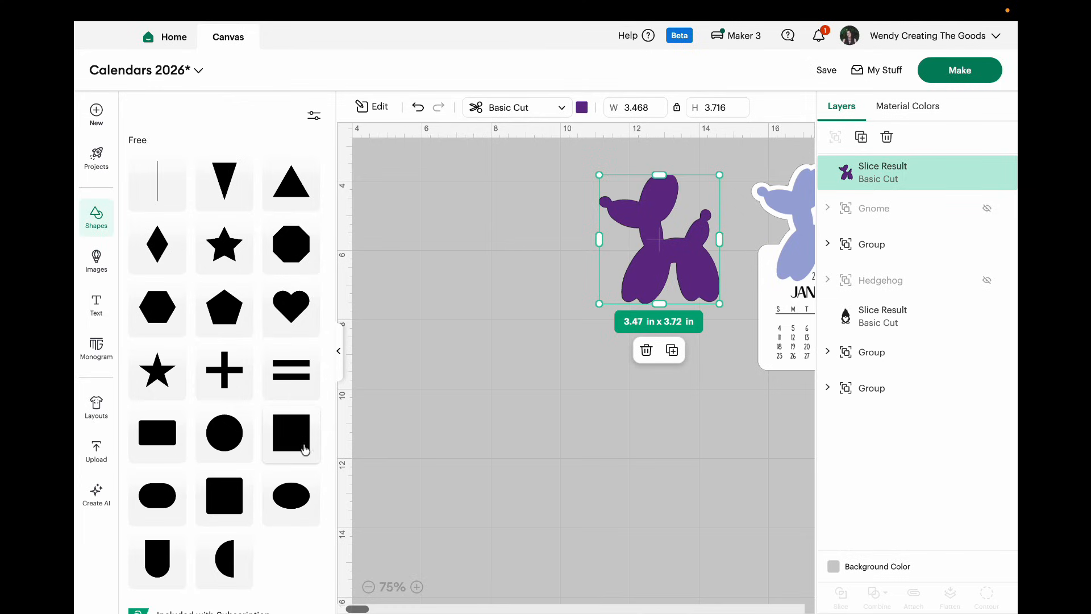
{"action": "left_click", "coordinate": [225, 504]}
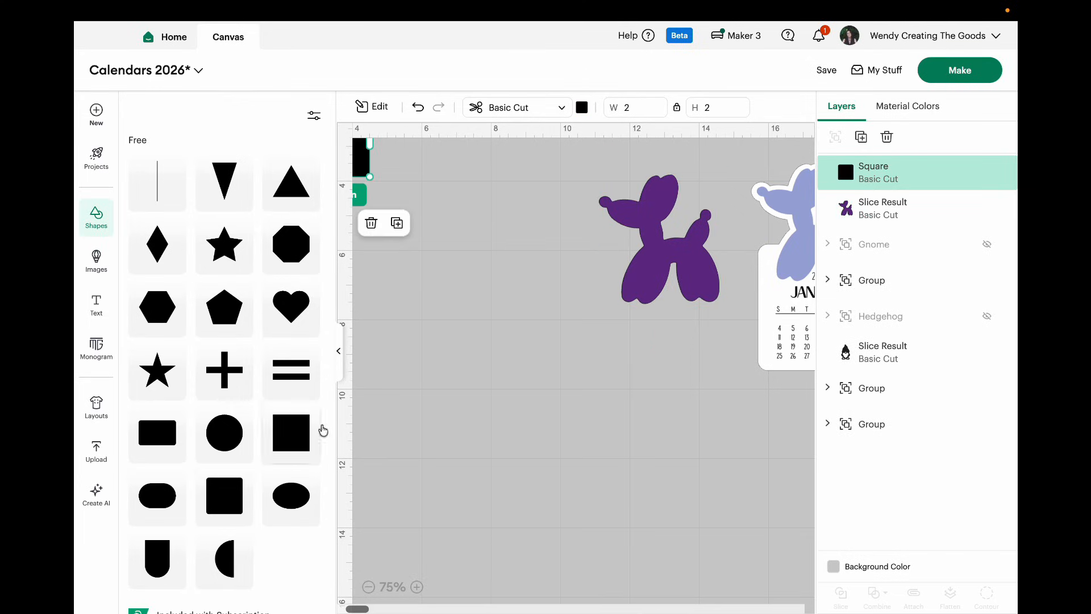
{"action": "left_click", "coordinate": [339, 351]}
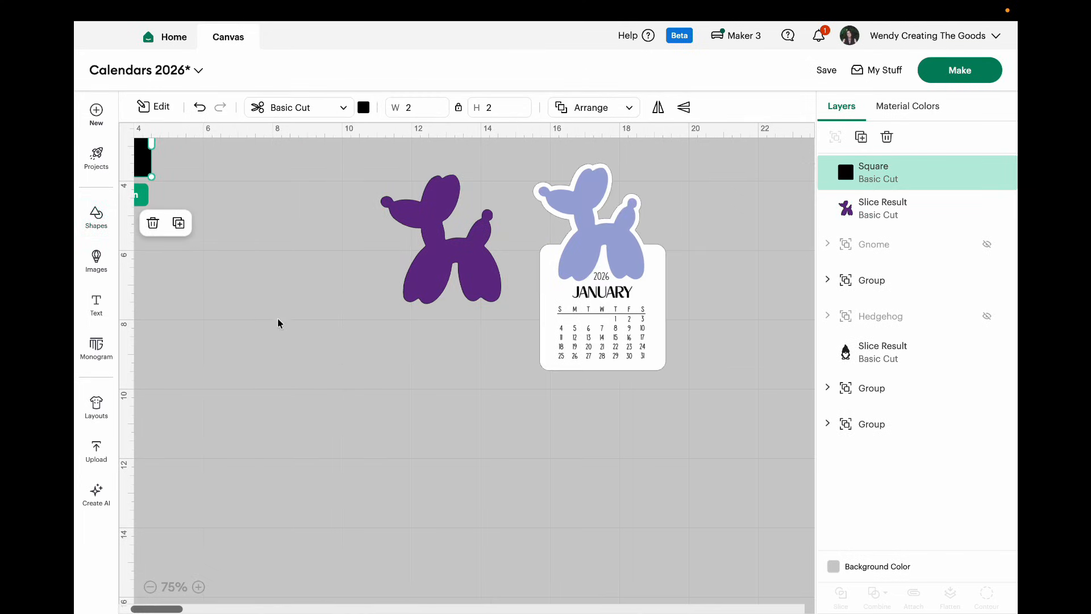
{"action": "left_click_drag", "start_coordinate": [145, 162], "coordinate": [417, 370]}
{"action": "left_click_drag", "start_coordinate": [477, 289], "coordinate": [450, 279]}
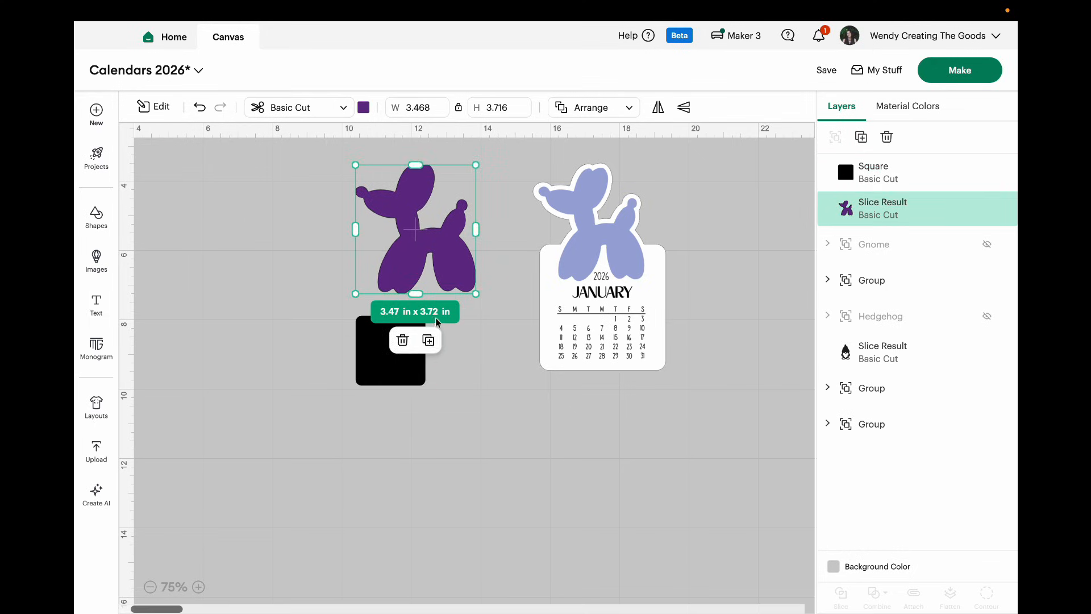
Step: Enlarge the square to about 3.96 in x 3.96 in and move it up to overlap the purple dog's legs
{"action": "left_click", "coordinate": [403, 369]}
{"action": "left_click_drag", "start_coordinate": [426, 387], "coordinate": [494, 455]}
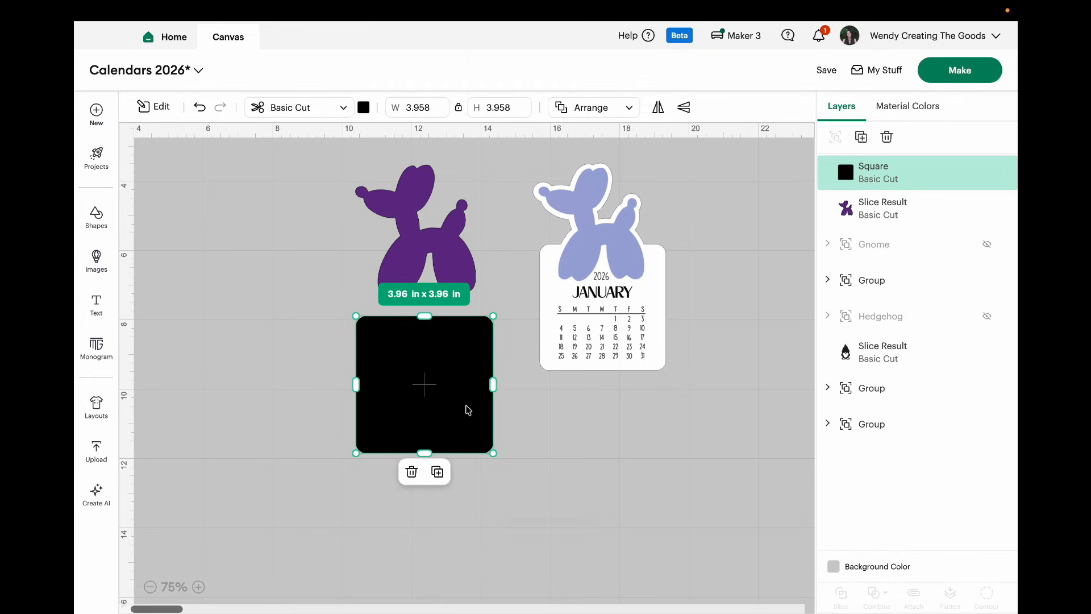
{"action": "left_click_drag", "start_coordinate": [466, 409], "coordinate": [470, 344]}
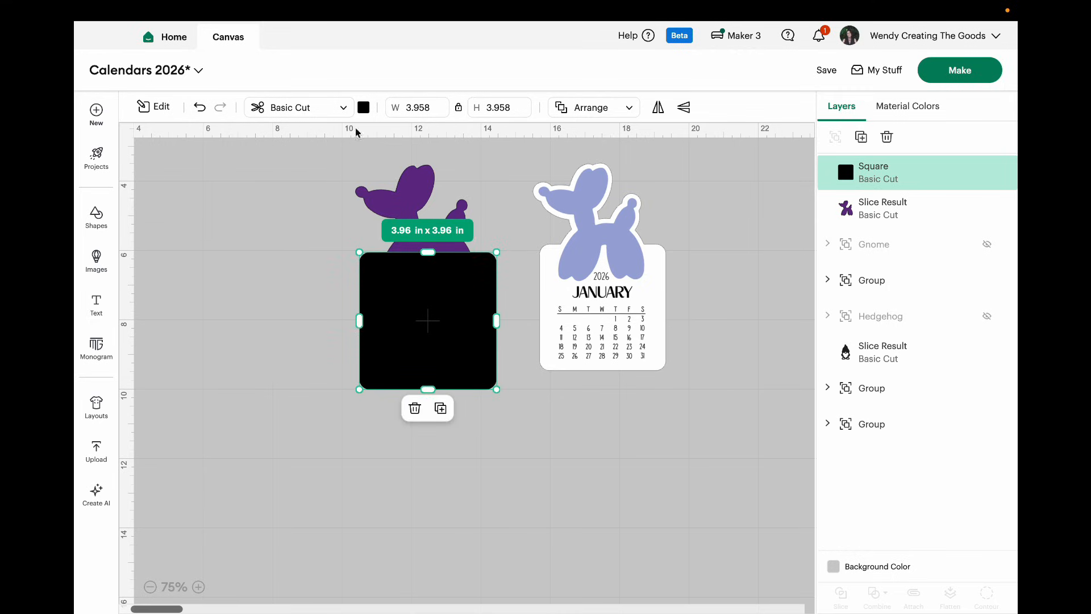
Step: Color the square white and send it to the back, behind the purple balloon dog
{"action": "left_click", "coordinate": [364, 107]}
{"action": "left_click", "coordinate": [425, 177]}
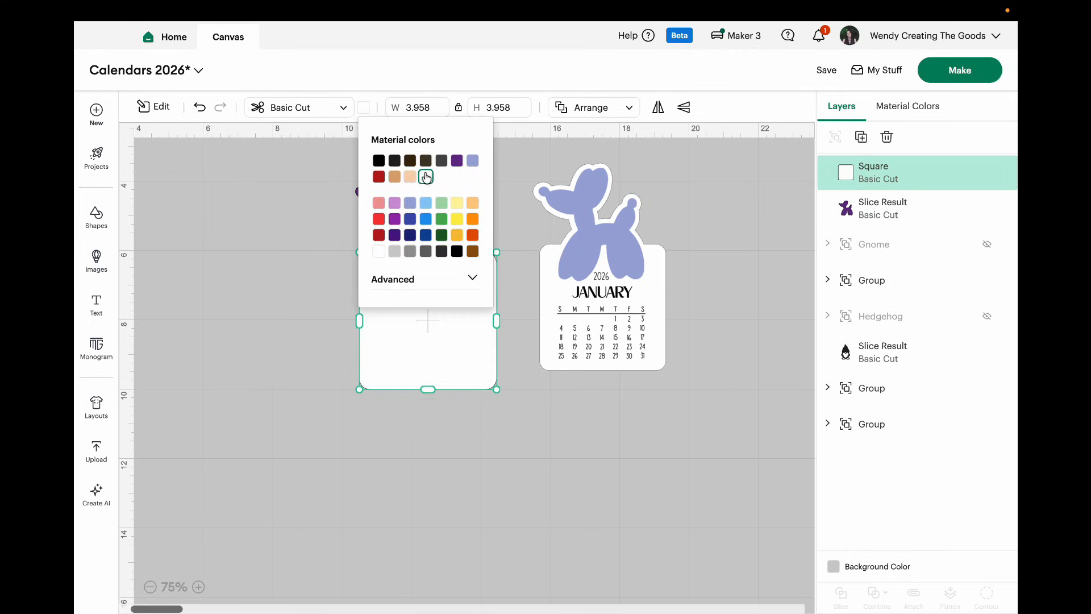
{"action": "left_click", "coordinate": [471, 473]}
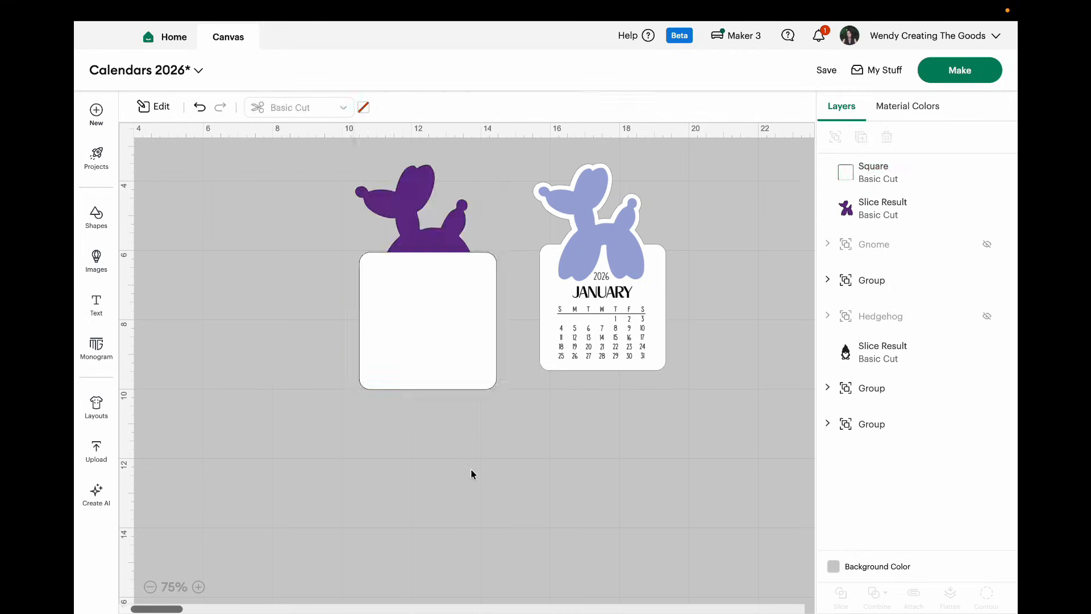
{"action": "left_click", "coordinate": [453, 343]}
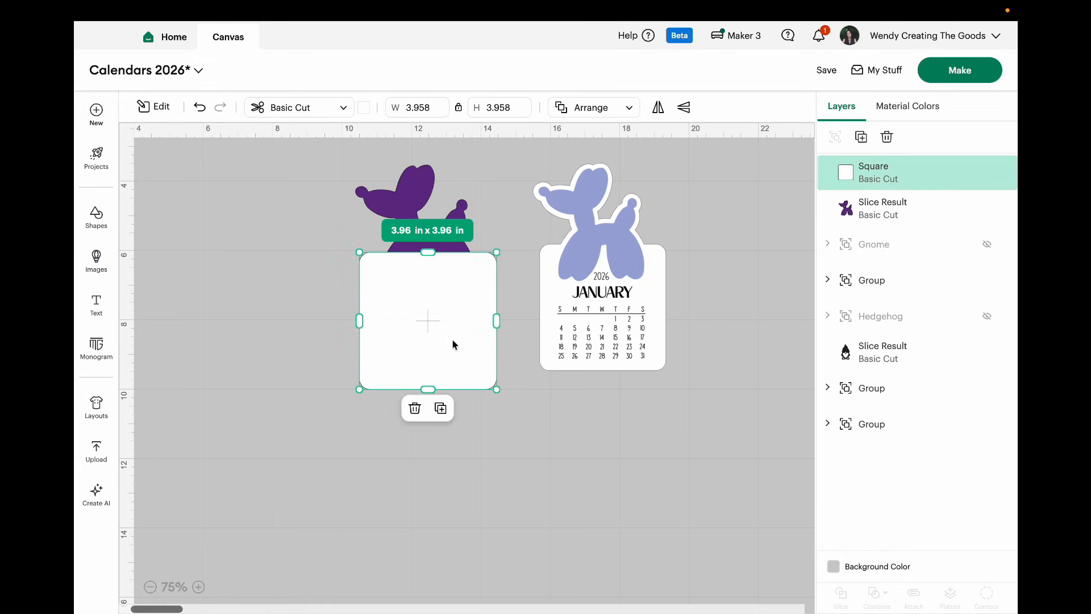
{"action": "left_click", "coordinate": [630, 108]}
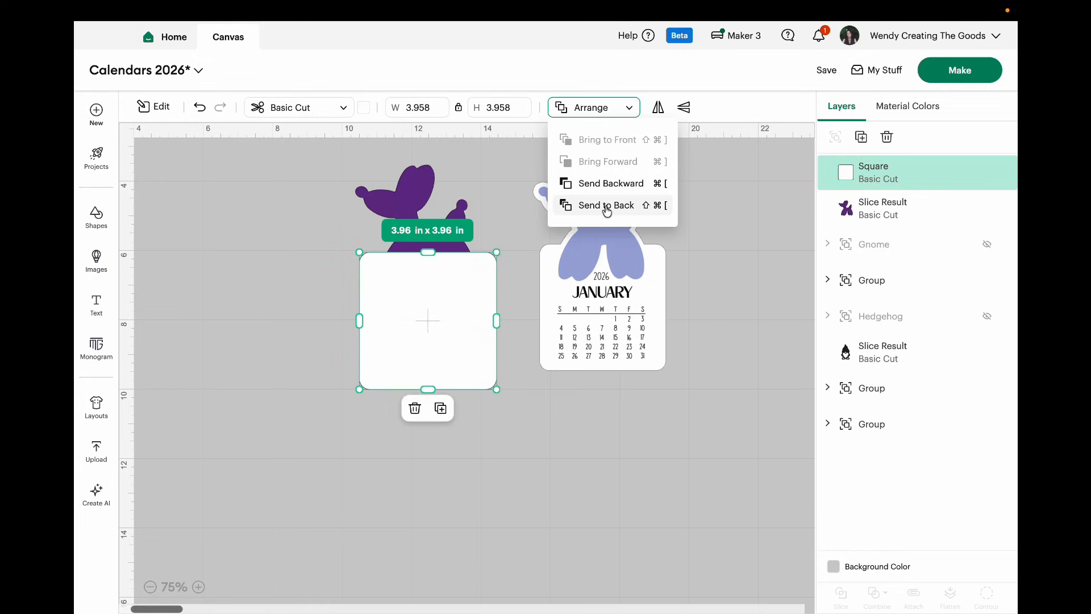
{"action": "left_click", "coordinate": [607, 206]}
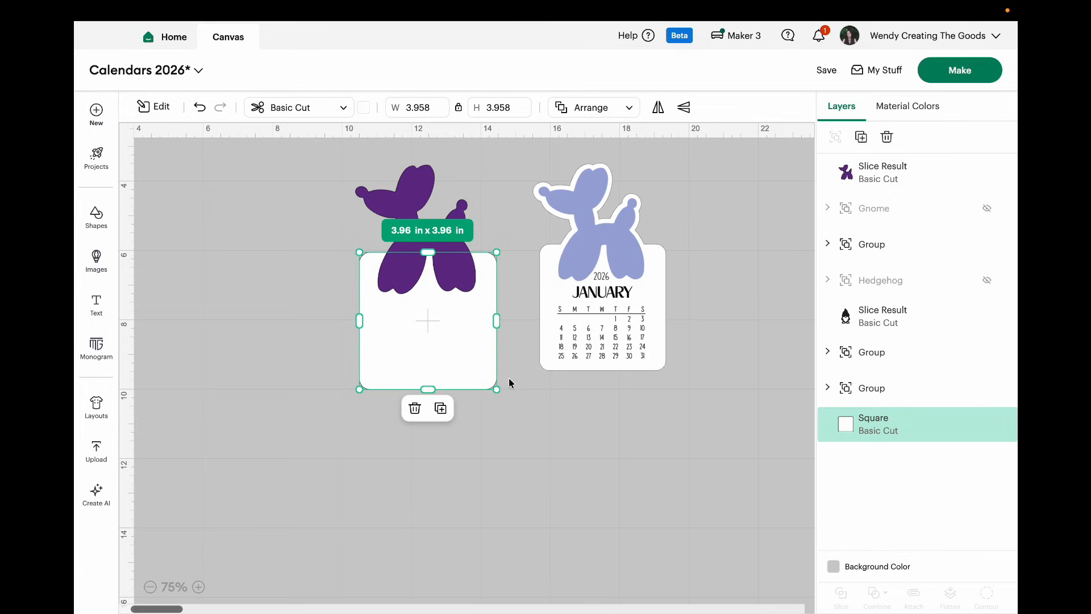
{"action": "left_click", "coordinate": [528, 429]}
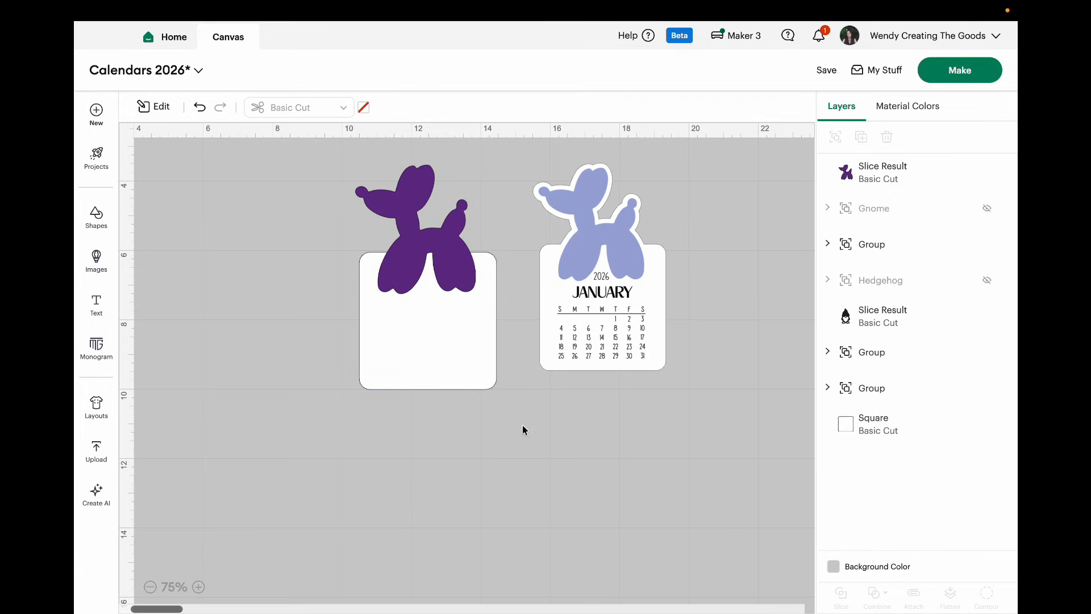
Step: Create an offset around the purple balloon dog with a distance of 0.153 in
{"action": "left_click", "coordinate": [470, 356]}
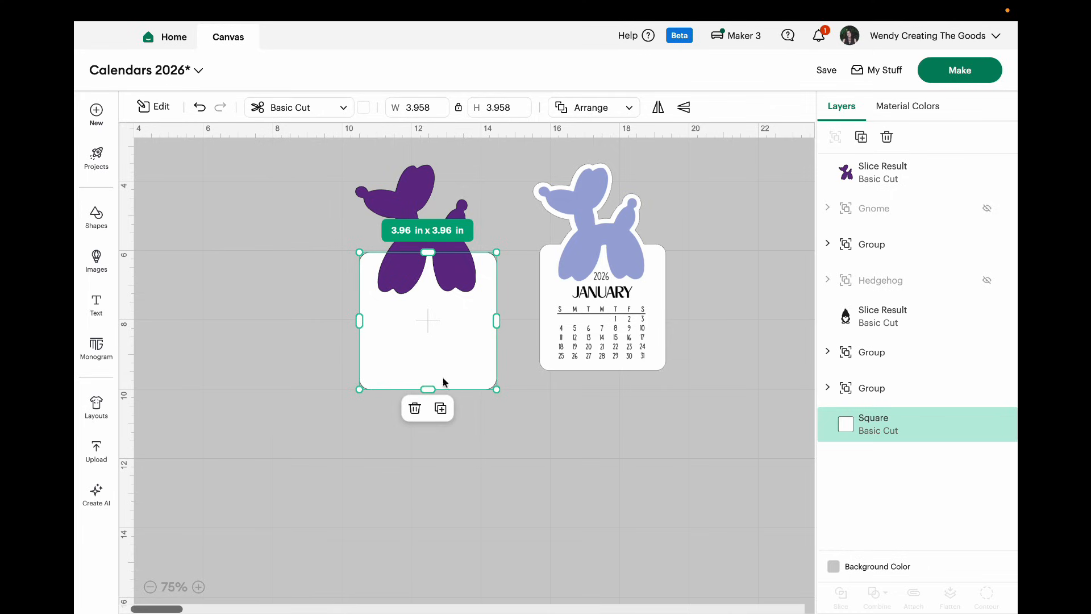
{"action": "left_click", "coordinate": [198, 586]}
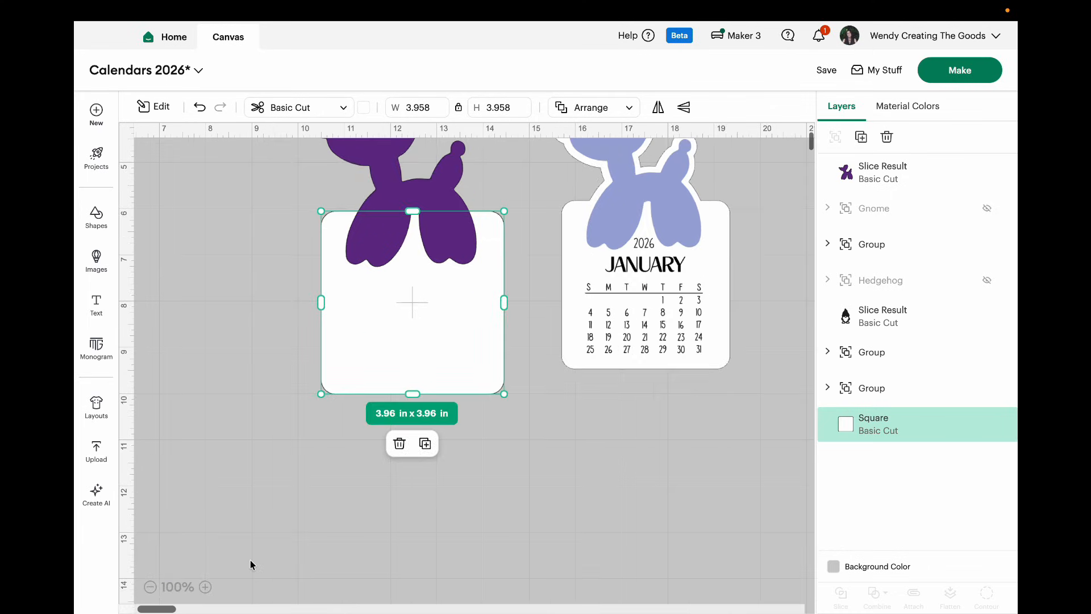
{"action": "scroll", "coordinate": [284, 513], "scroll_direction": "up", "scroll_amount": 1}
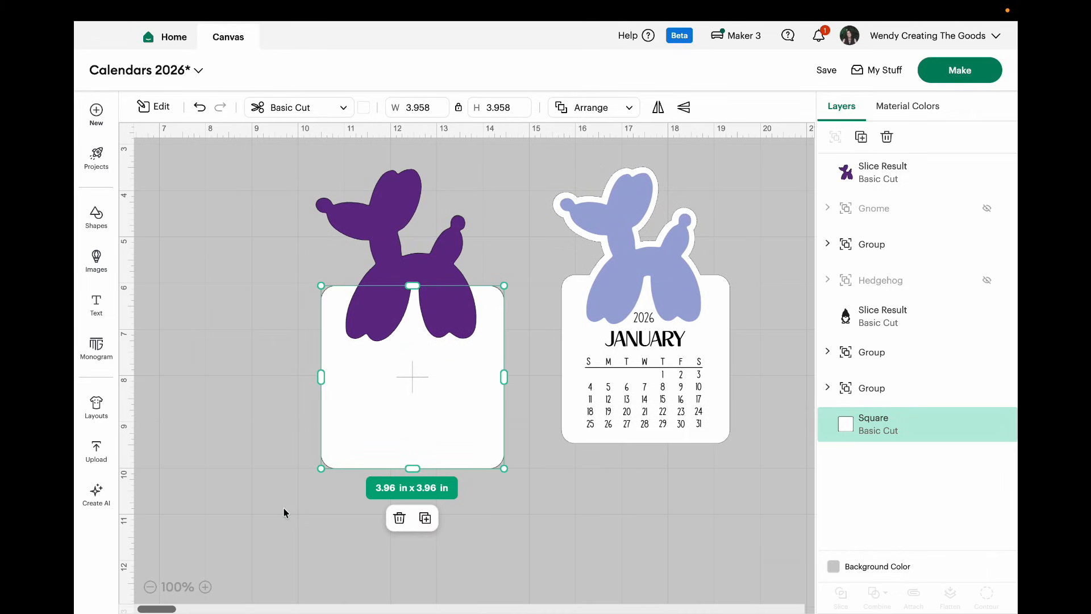
{"action": "left_click", "coordinate": [442, 257]}
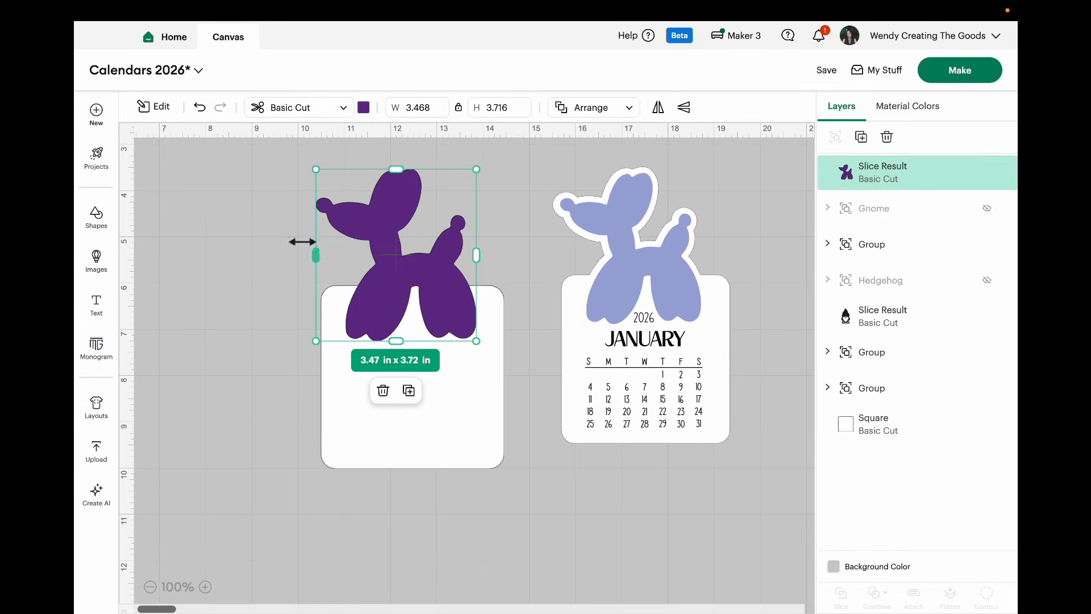
{"action": "left_click", "coordinate": [161, 106]}
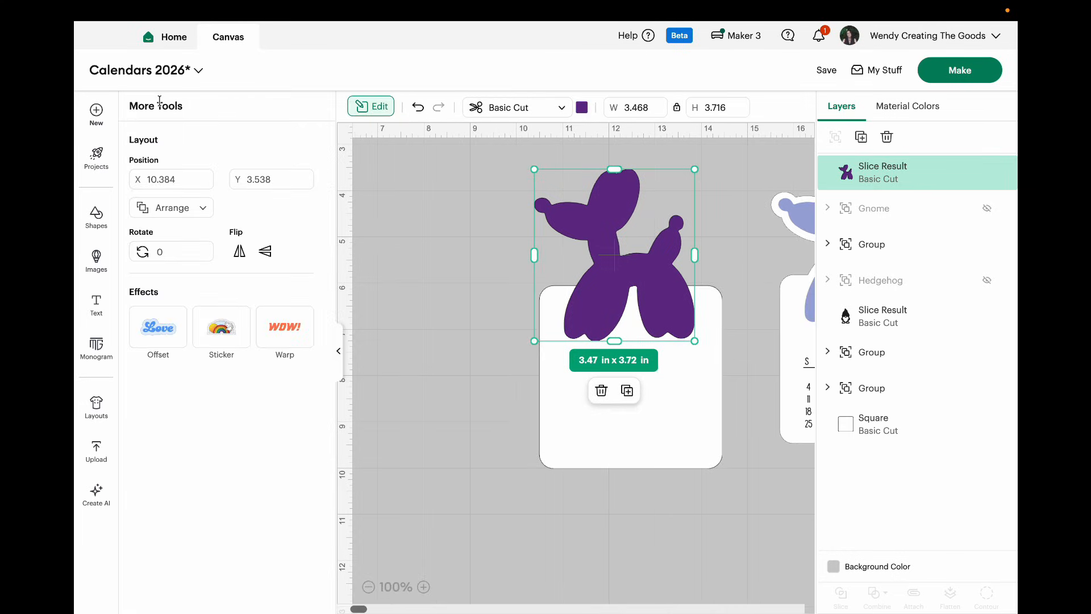
{"action": "left_click", "coordinate": [151, 332]}
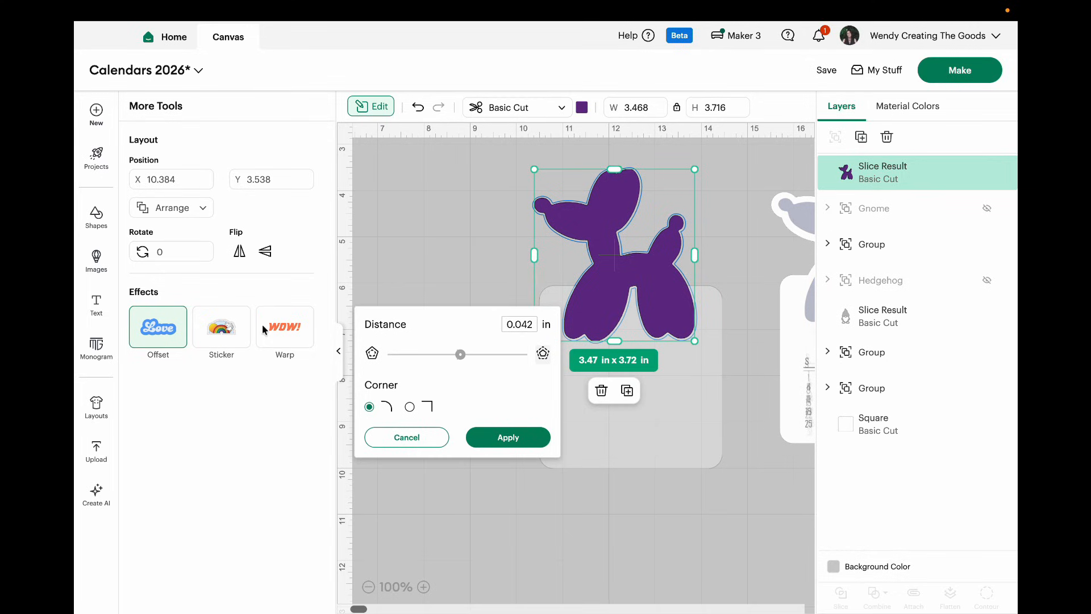
{"action": "left_click_drag", "start_coordinate": [462, 355], "coordinate": [468, 357]}
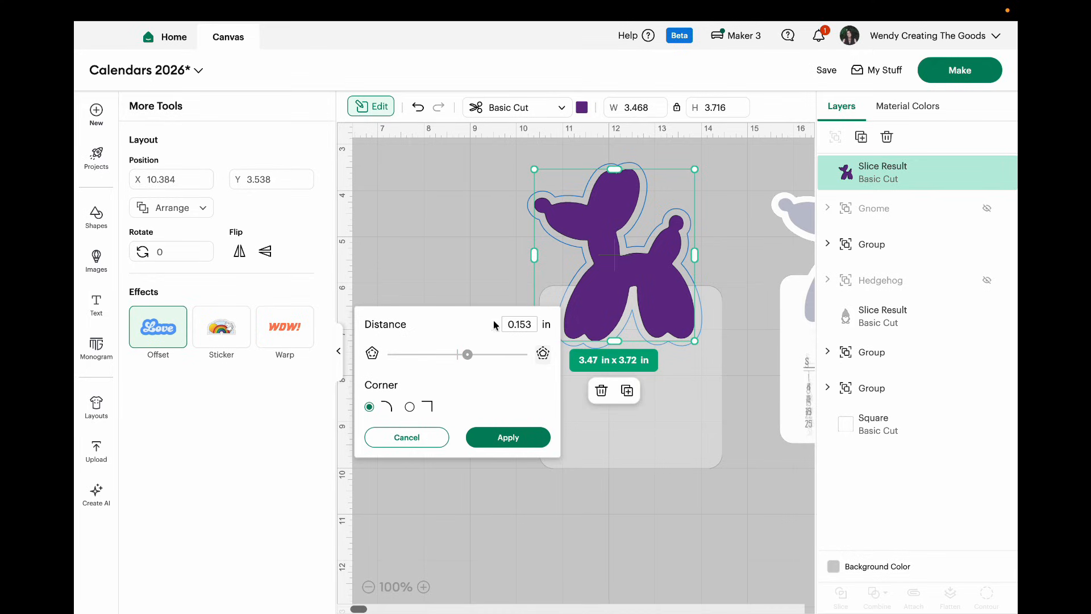
{"action": "left_click", "coordinate": [513, 441]}
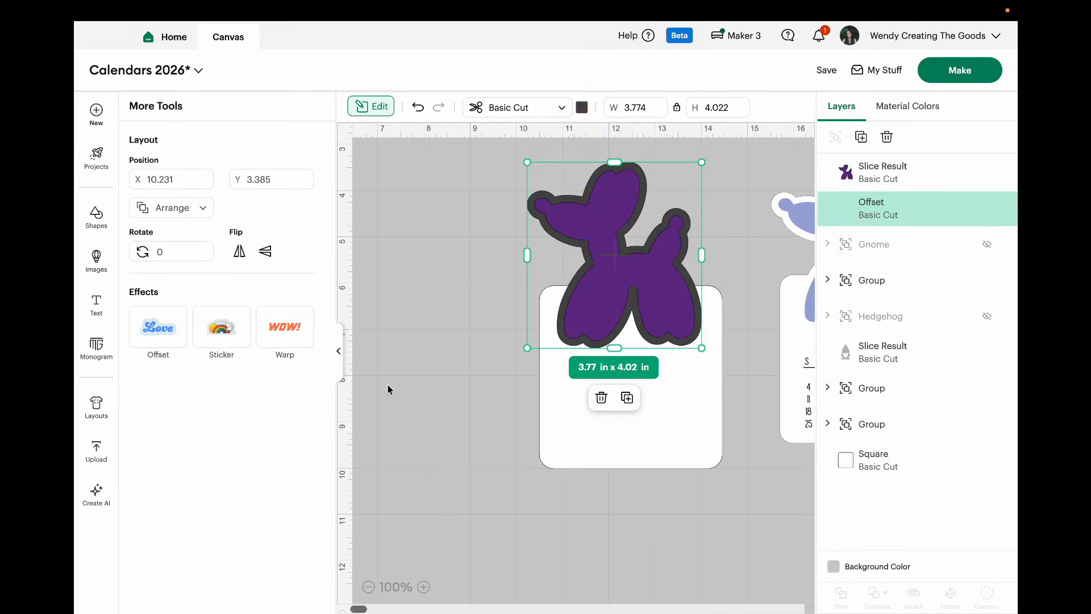
Step: Move the purple balloon dog off its dark offset onto the empty canvas to its left
{"action": "left_click", "coordinate": [340, 353]}
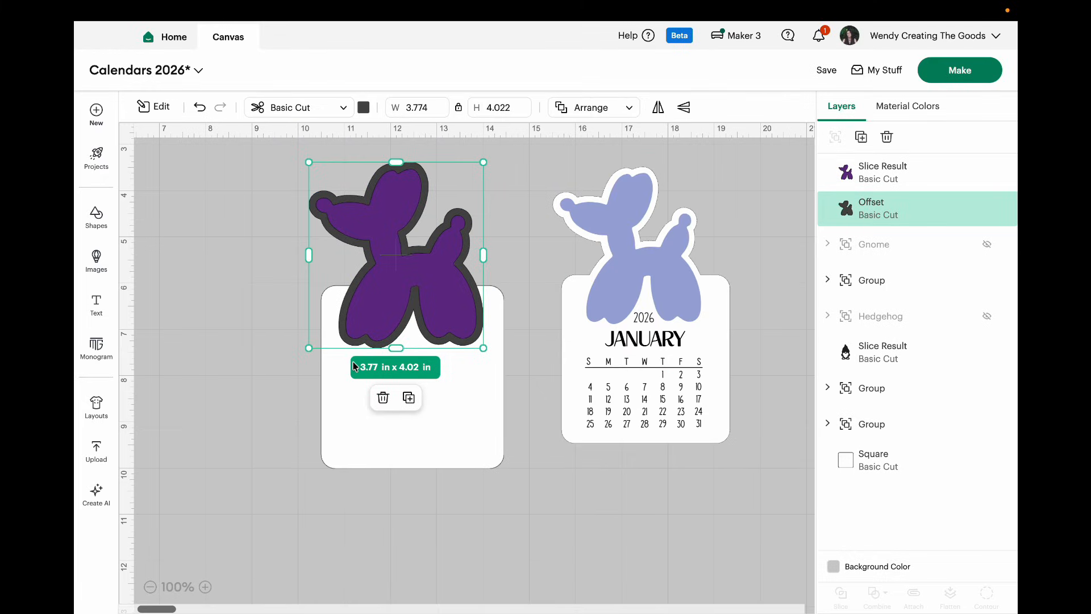
{"action": "left_click", "coordinate": [455, 534]}
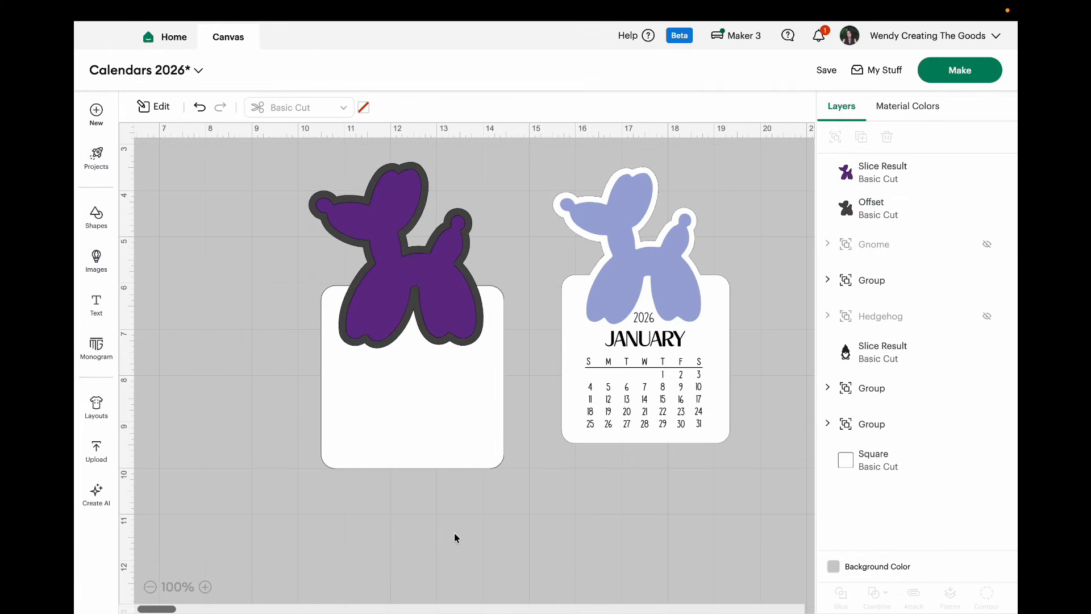
{"action": "left_click", "coordinate": [448, 288]}
{"action": "left_click_drag", "start_coordinate": [448, 288], "coordinate": [222, 298]}
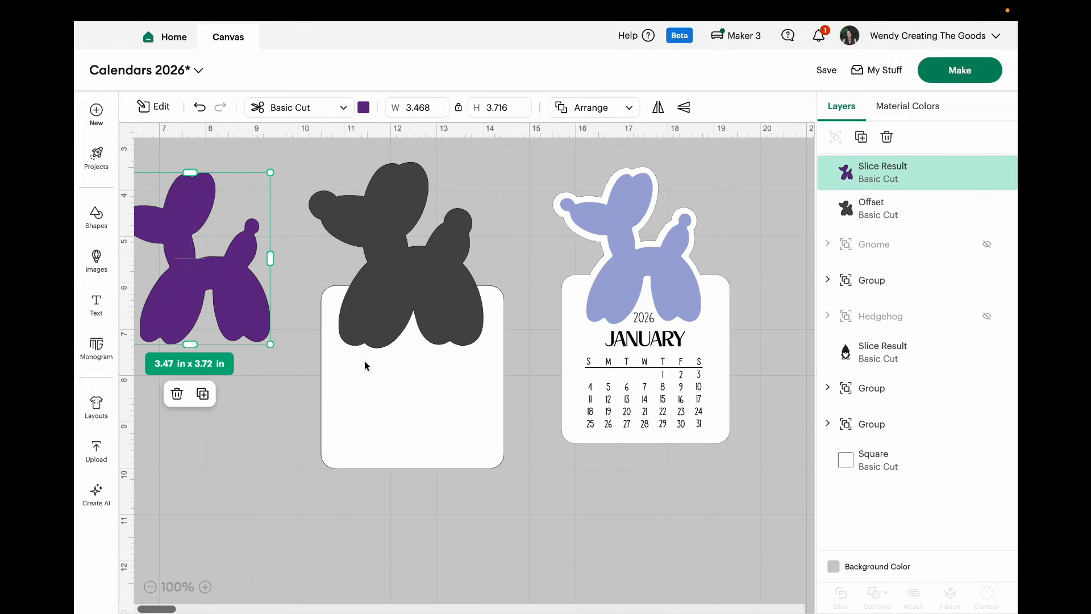
Step: Weld the dog offset and the white rounded square into one page shape
{"action": "left_click_drag", "start_coordinate": [453, 501], "coordinate": [382, 163]}
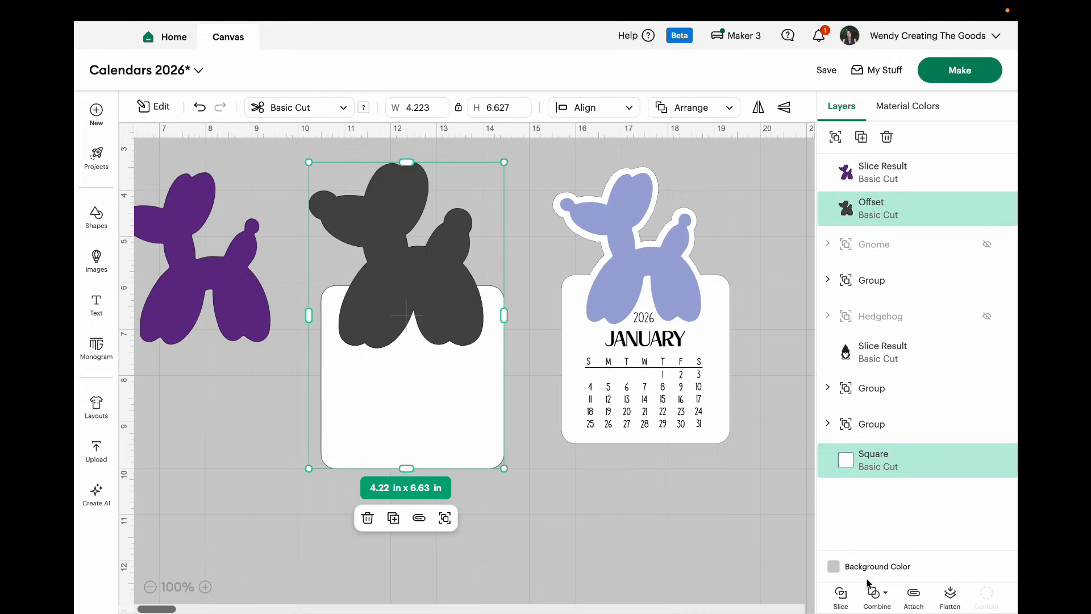
{"action": "left_click", "coordinate": [876, 597]}
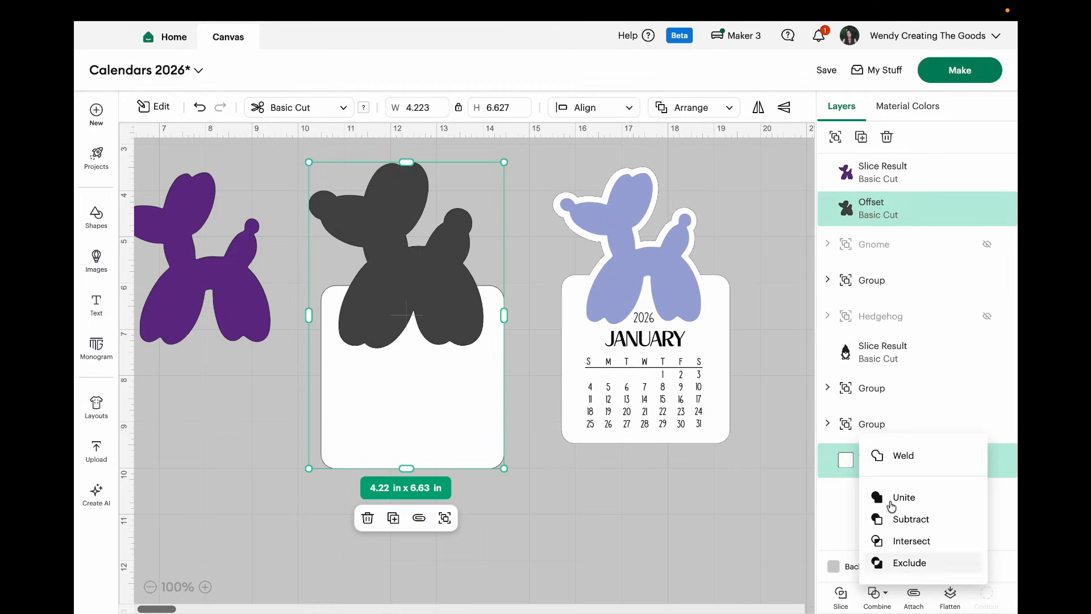
{"action": "left_click", "coordinate": [913, 460]}
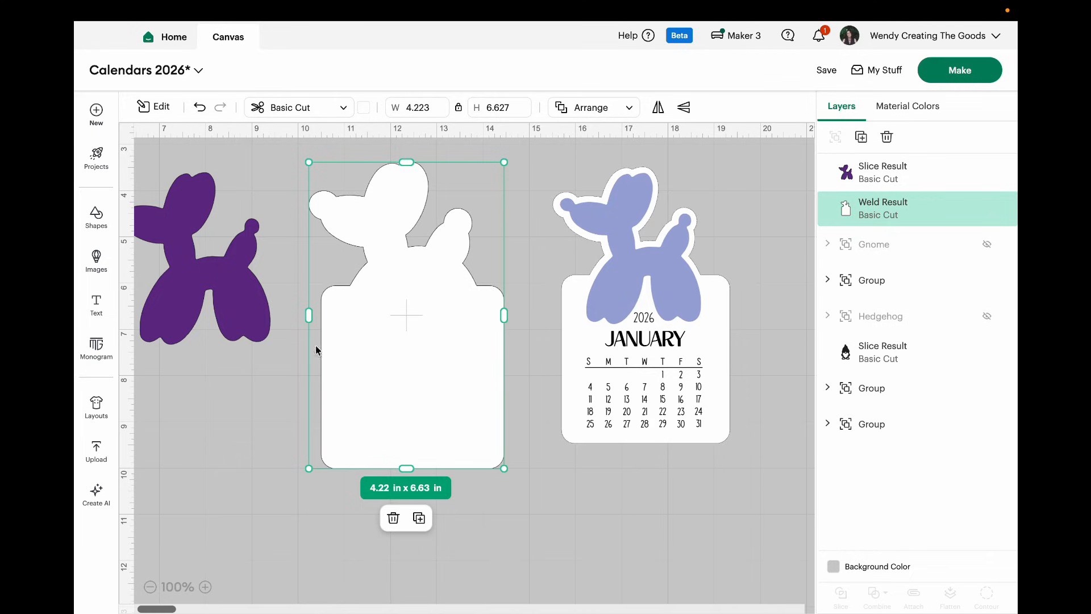
Step: Place the purple balloon dog over the welded page, centered evenly inside its dog-shaped outline
{"action": "left_click", "coordinate": [252, 322]}
{"action": "left_click_drag", "start_coordinate": [253, 323], "coordinate": [457, 316]}
{"action": "left_click", "coordinate": [458, 319]}
{"action": "left_click_drag", "start_coordinate": [458, 319], "coordinate": [456, 316]}
Step: Slice the purple balloon dog out of the welded page shape
{"action": "left_click", "coordinate": [255, 266]}
{"action": "left_click_drag", "start_coordinate": [274, 162], "coordinate": [516, 492]}
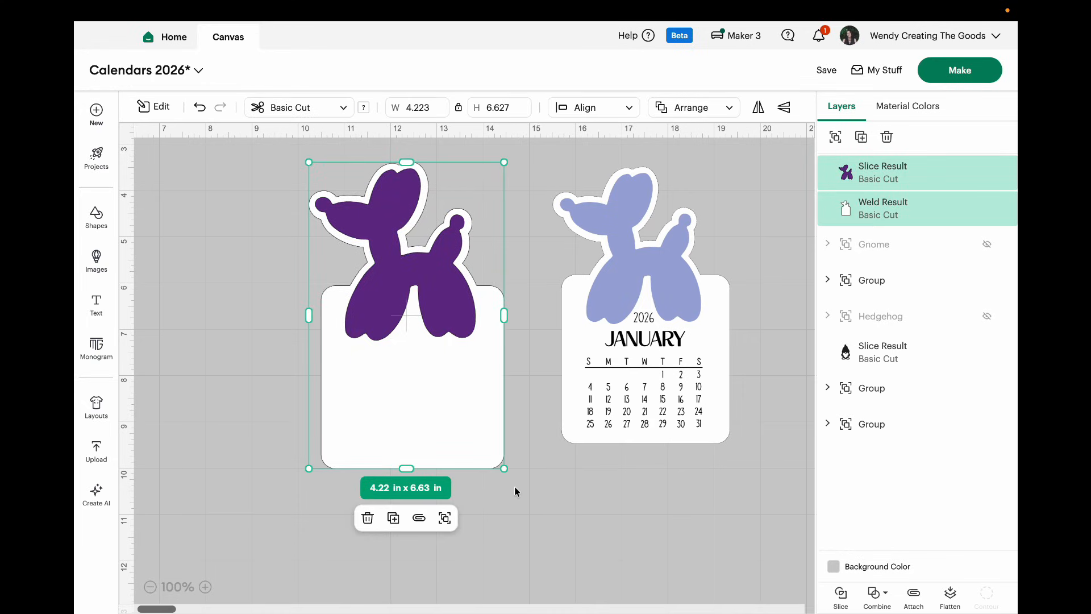
{"action": "left_click", "coordinate": [842, 597]}
Step: Move the purple dog away from the sliced page and delete the white dog cut-out piece
{"action": "left_click_drag", "start_coordinate": [459, 294], "coordinate": [726, 475]}
{"action": "left_click_drag", "start_coordinate": [455, 302], "coordinate": [441, 352]}
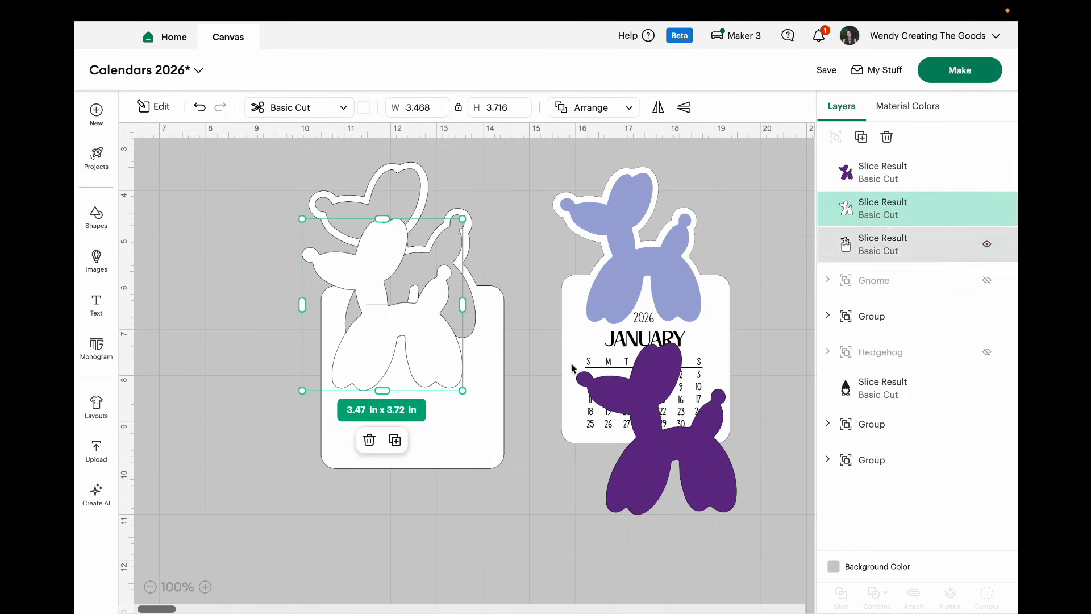
{"action": "left_click", "coordinate": [369, 440]}
{"action": "mouse_move", "coordinate": [381, 409]}
{"action": "left_mouse_down"}
{"action": "mouse_move", "coordinate": [326, 410]}
{"action": "mouse_move", "coordinate": [373, 407]}
{"action": "left_mouse_up"}
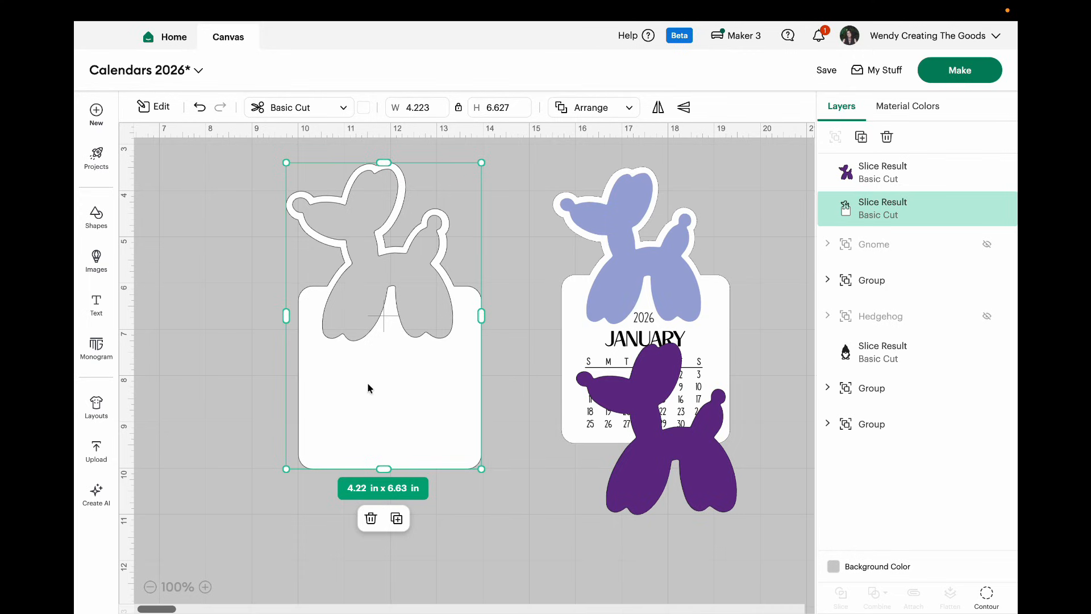
Step: Duplicate the sliced page and separate the two copies, setting one aside over the January calendar
{"action": "left_click", "coordinate": [396, 518]}
{"action": "left_click_drag", "start_coordinate": [412, 441], "coordinate": [638, 558]}
{"action": "left_click_drag", "start_coordinate": [444, 418], "coordinate": [415, 405]}
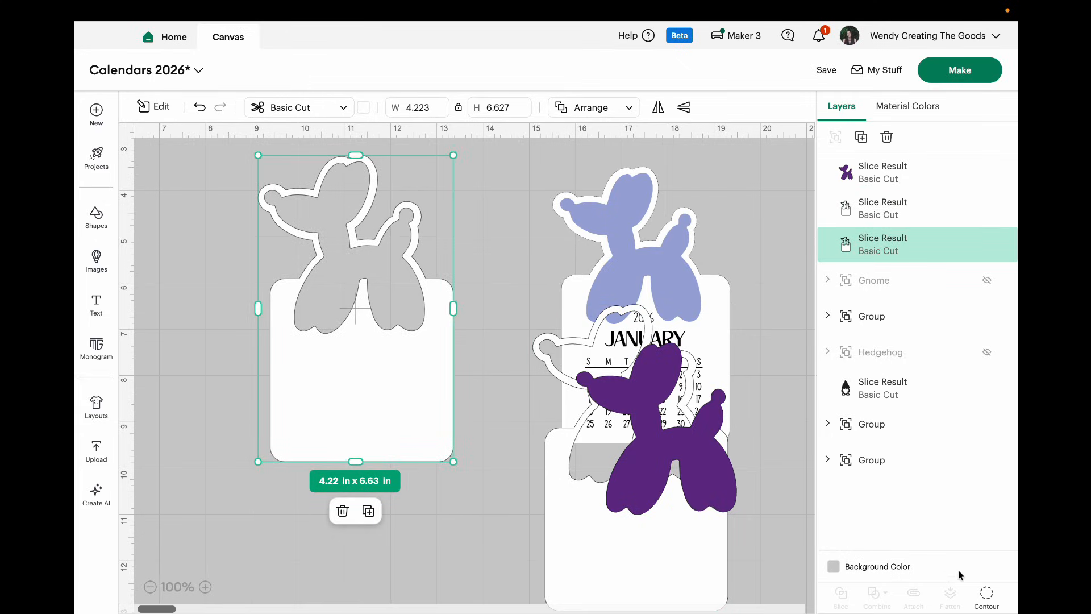
Step: Hide all contours of the page copy so its dog-shaped opening is filled in
{"action": "left_click", "coordinate": [986, 597]}
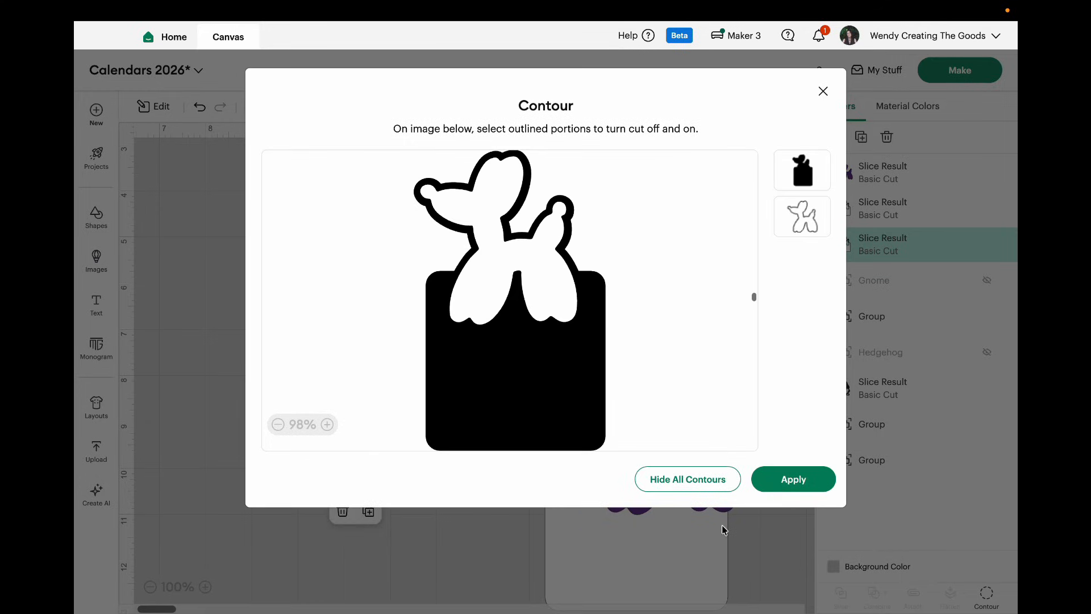
{"action": "left_click", "coordinate": [663, 478]}
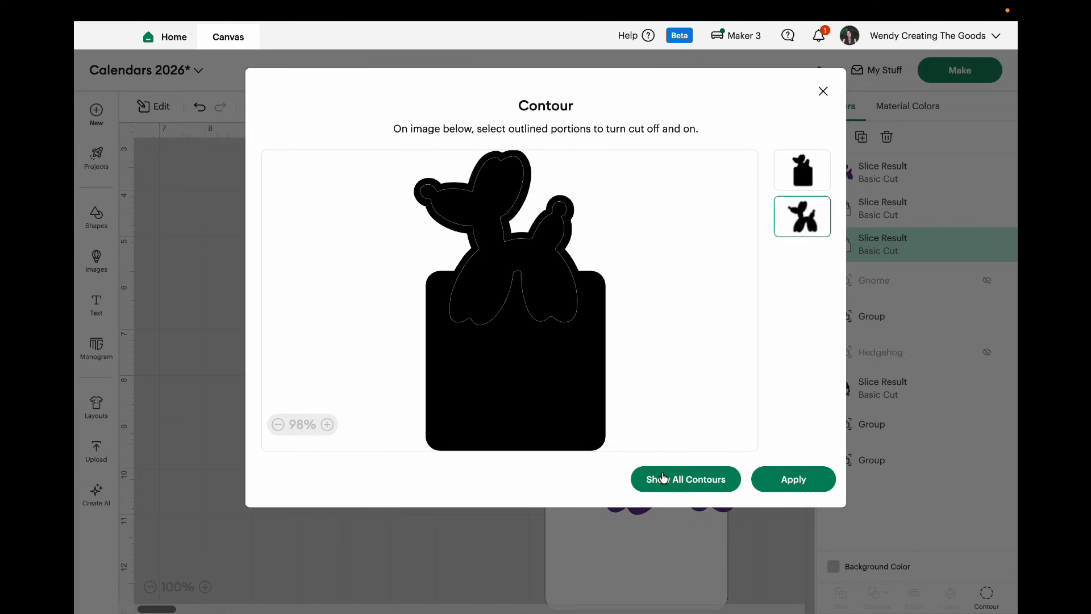
{"action": "left_click", "coordinate": [774, 481]}
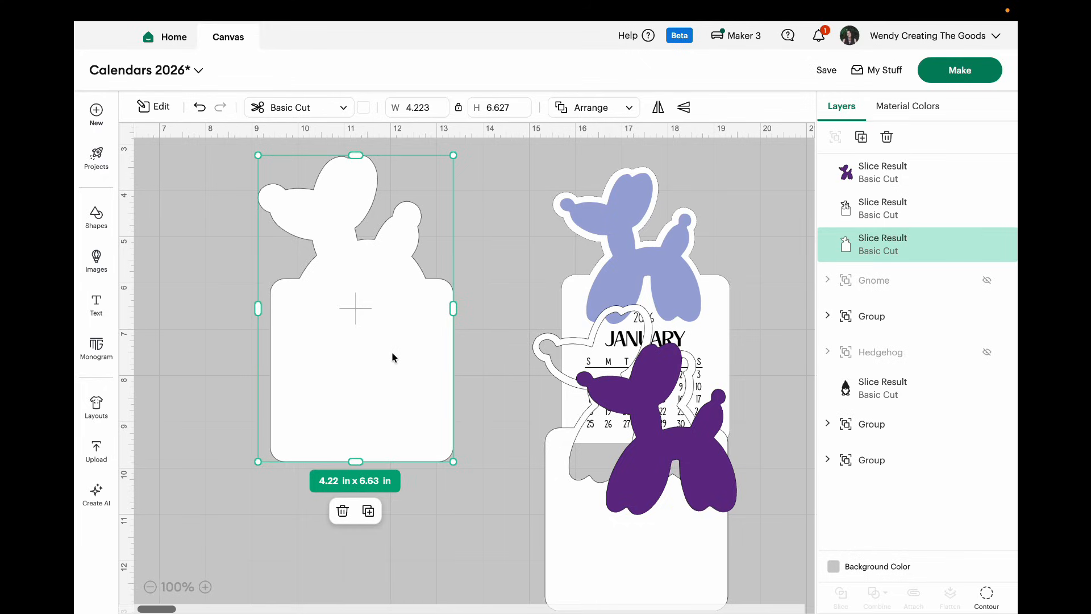
Step: Color the solid page copy the same periwinkle blue as the dog on the January calendar
{"action": "left_click", "coordinate": [364, 110]}
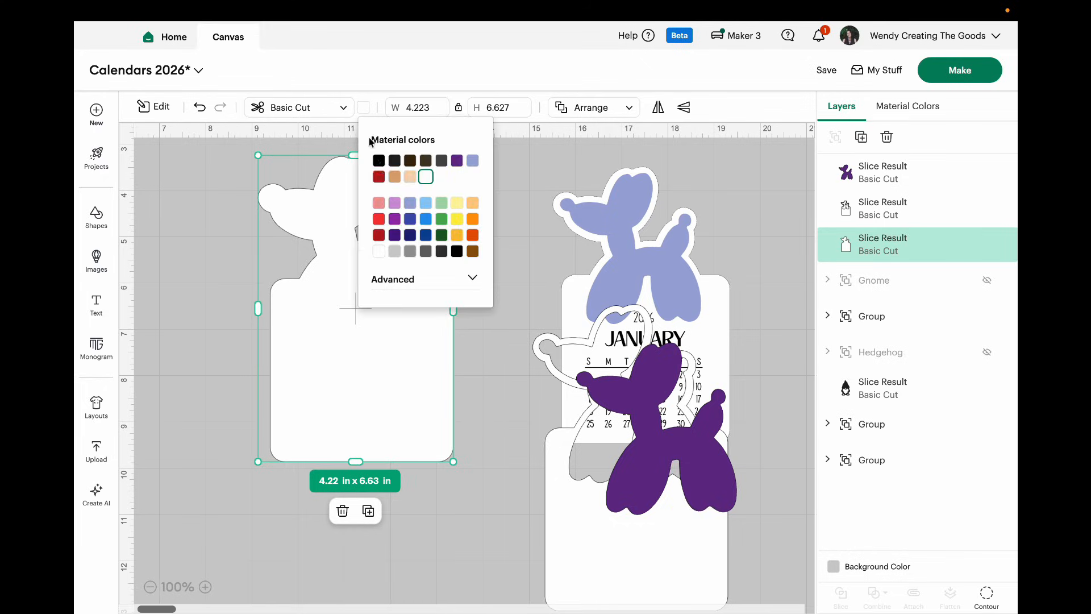
{"action": "left_click", "coordinate": [473, 162]}
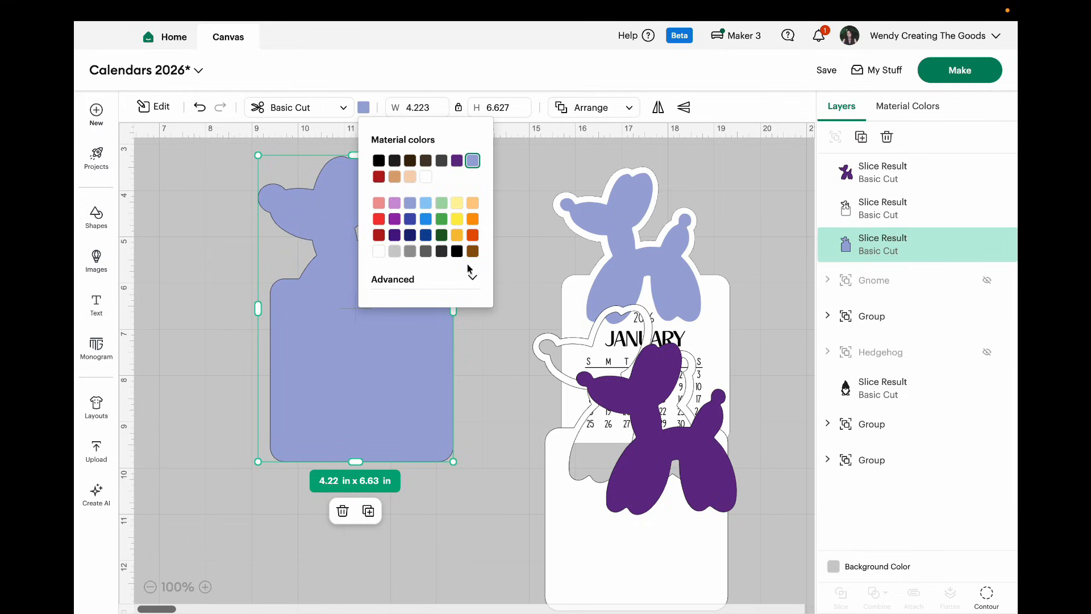
{"action": "left_click", "coordinate": [479, 465]}
Step: Align the white cut-out page over the blue backing page and group the two
{"action": "left_click_drag", "start_coordinate": [560, 534], "coordinate": [289, 387]}
{"action": "left_click_drag", "start_coordinate": [391, 436], "coordinate": [390, 436]}
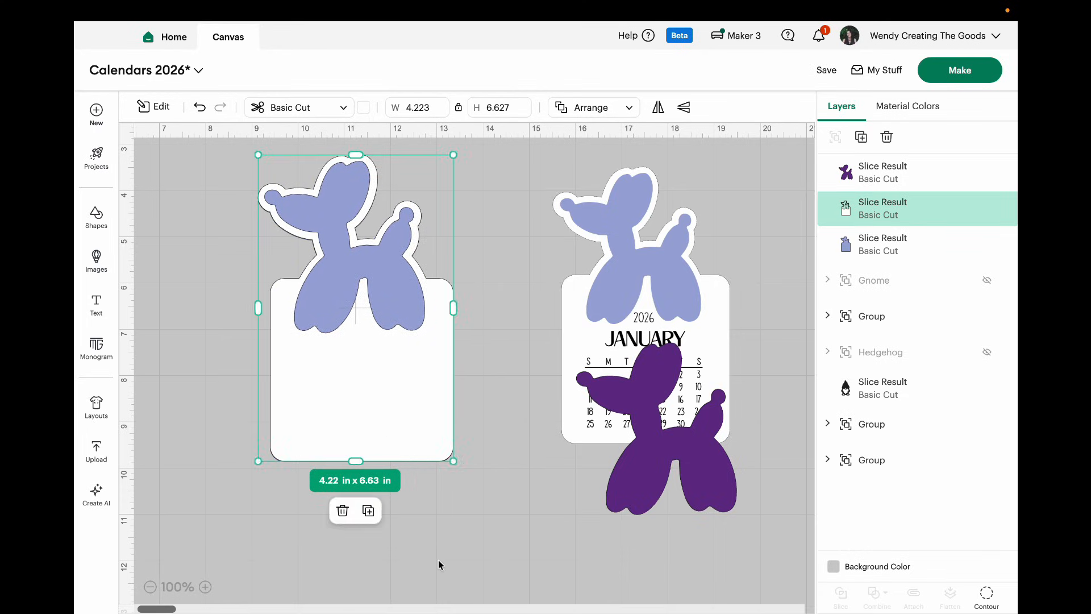
{"action": "left_click", "coordinate": [438, 566]}
{"action": "left_click_drag", "start_coordinate": [435, 510], "coordinate": [271, 144]}
{"action": "left_click", "coordinate": [393, 511]}
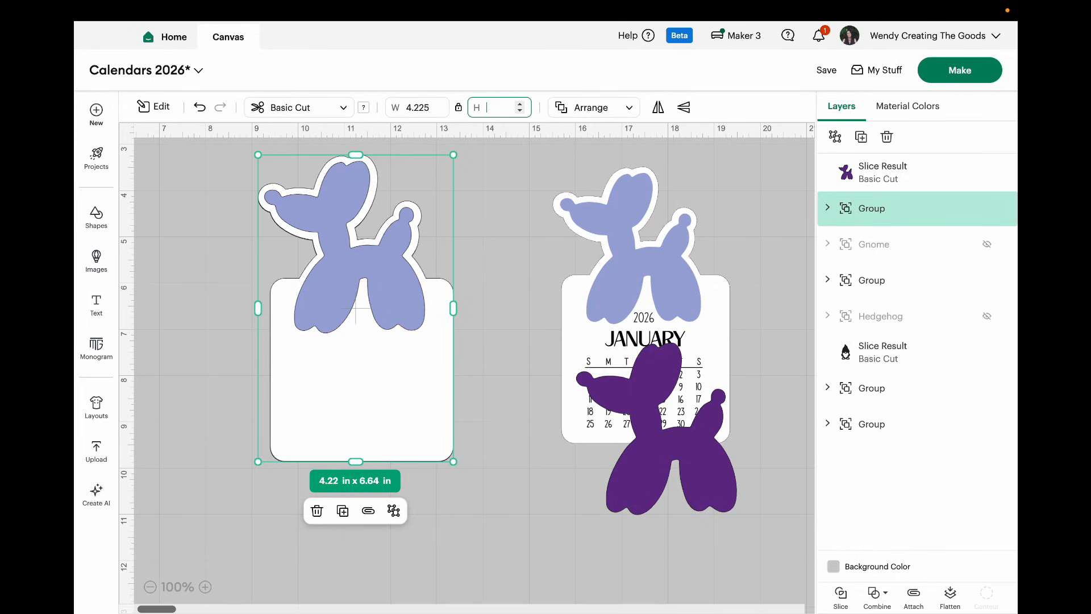
Step: Set the grouped page's height to 6.0 in and move it beside the January calendar to compare sizes
{"action": "type", "text": "6.0"}
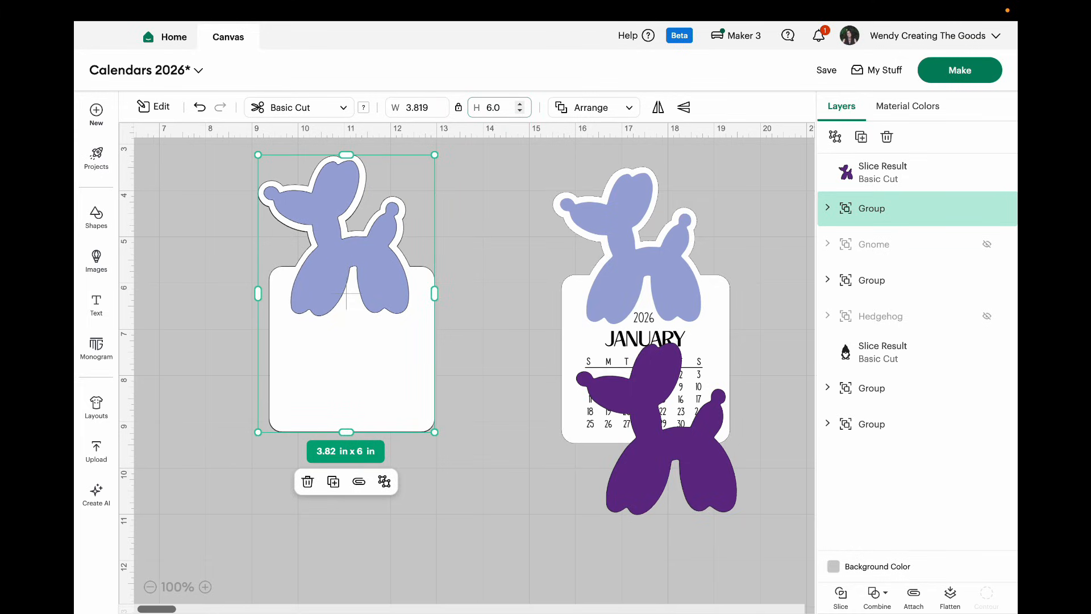
{"action": "left_click", "coordinate": [469, 284]}
{"action": "left_click_drag", "start_coordinate": [375, 317], "coordinate": [471, 336]}
{"action": "left_click", "coordinate": [611, 293]}
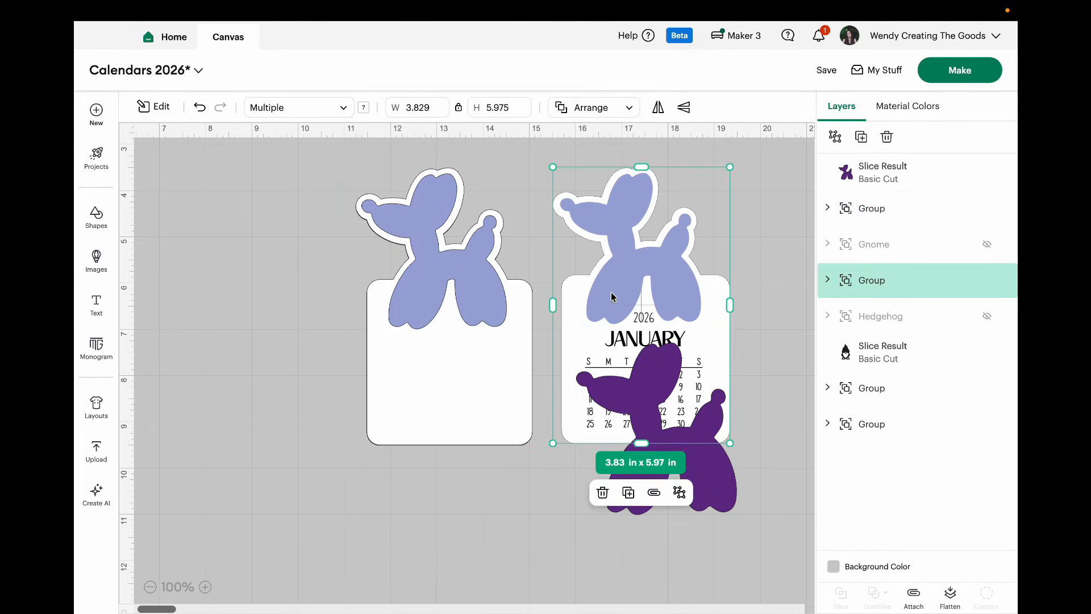
Step: Move the grouped page farther from the January calendar and shift the purple dog away to the right
{"action": "left_click", "coordinate": [499, 350]}
{"action": "left_click_drag", "start_coordinate": [499, 350], "coordinate": [403, 360]}
{"action": "left_click_drag", "start_coordinate": [696, 460], "coordinate": [784, 468]}
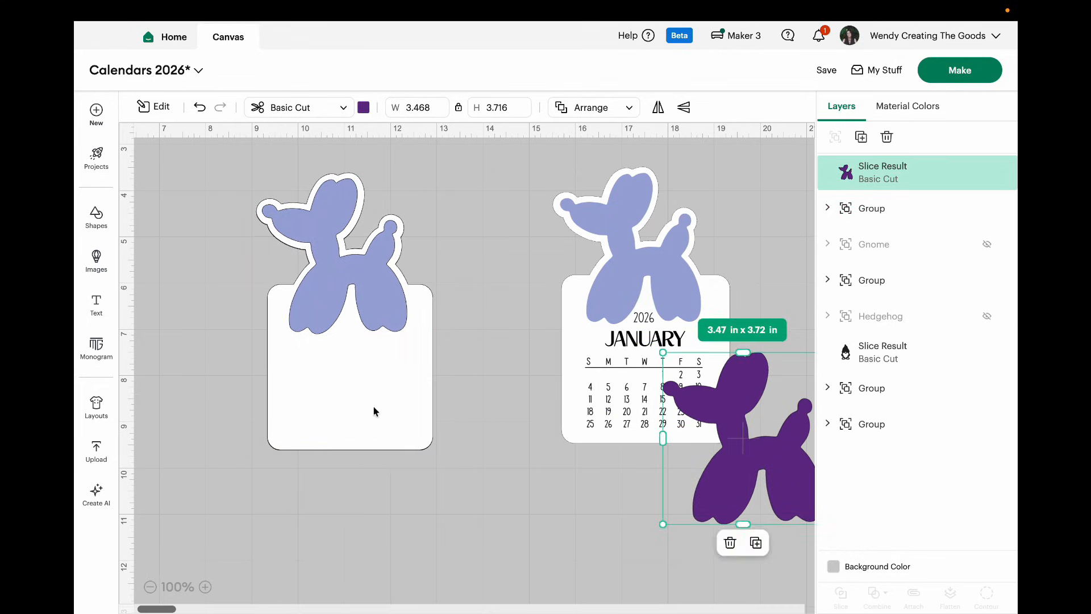
Step: Ungroup the page, duplicate the white cut-out layer and spread the white copies side by side
{"action": "left_click", "coordinate": [373, 407]}
{"action": "left_click", "coordinate": [384, 502]}
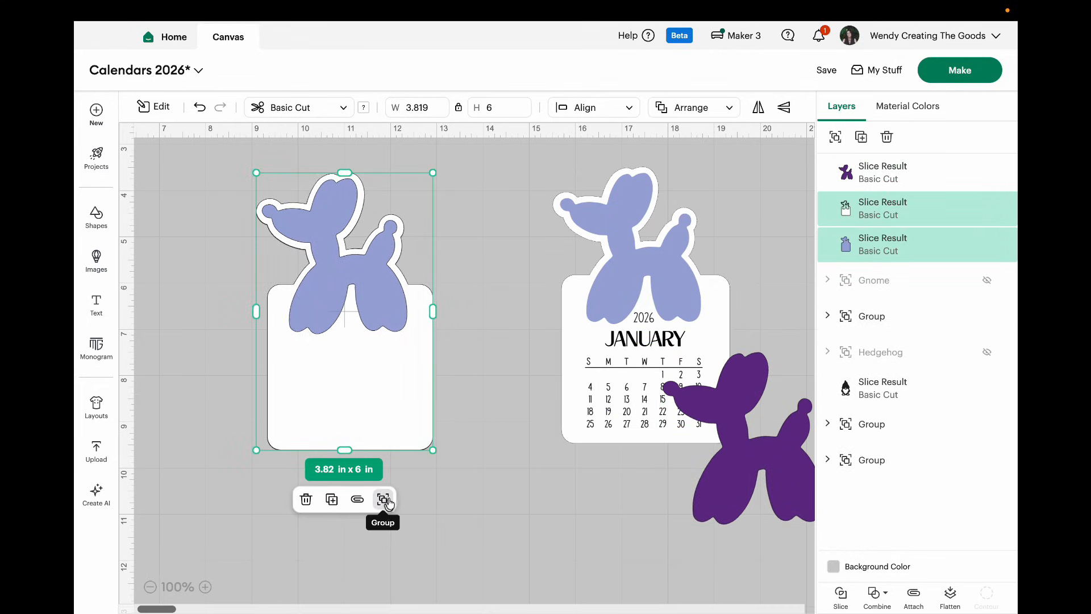
{"action": "left_click_drag", "start_coordinate": [400, 387], "coordinate": [280, 351]}
{"action": "left_click", "coordinate": [458, 409]}
{"action": "left_click", "coordinate": [453, 499]}
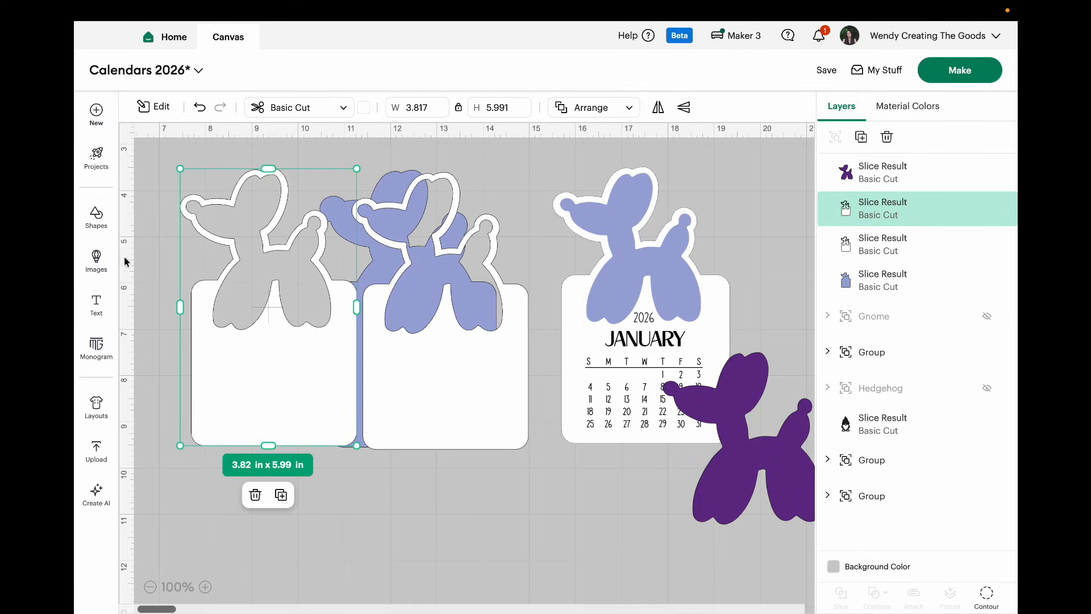
Step: Search the image library for "calendar templates" and browse the results
{"action": "left_click", "coordinate": [97, 265]}
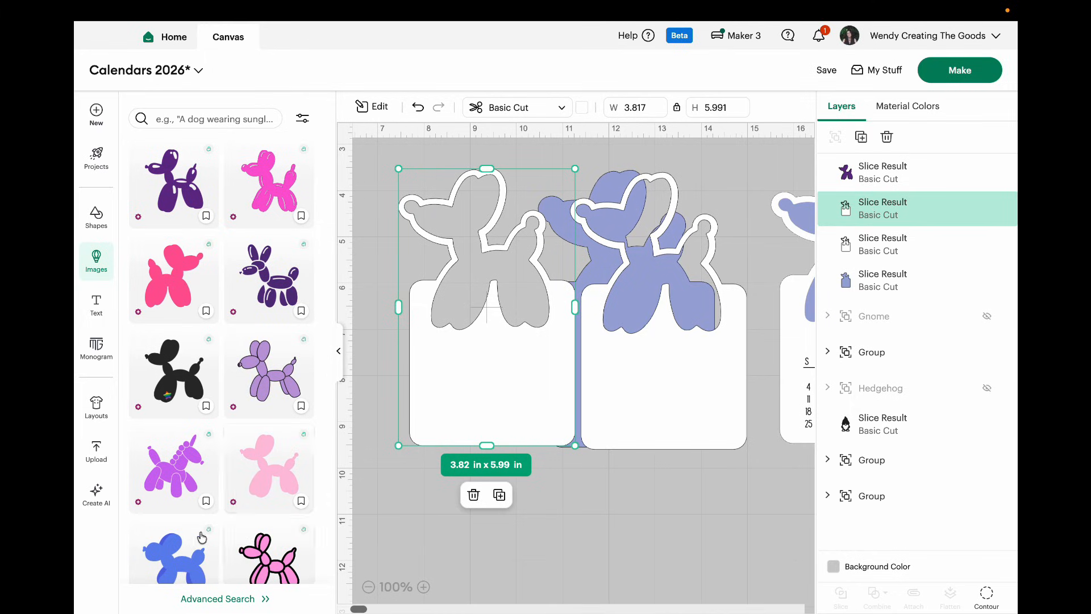
{"action": "left_click", "coordinate": [219, 117]}
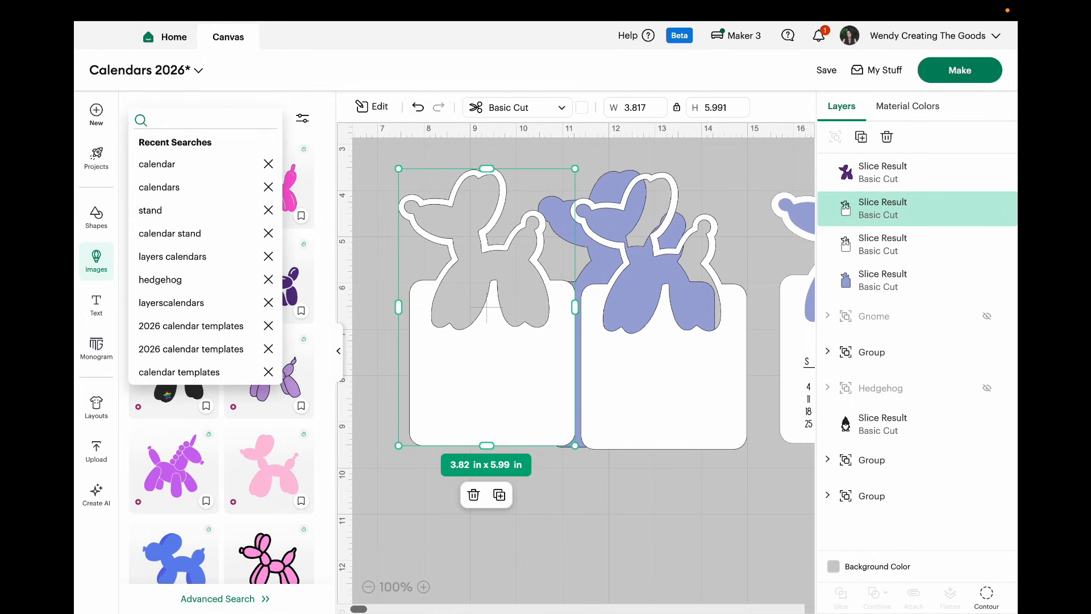
{"action": "type", "text": "calendar templates"}
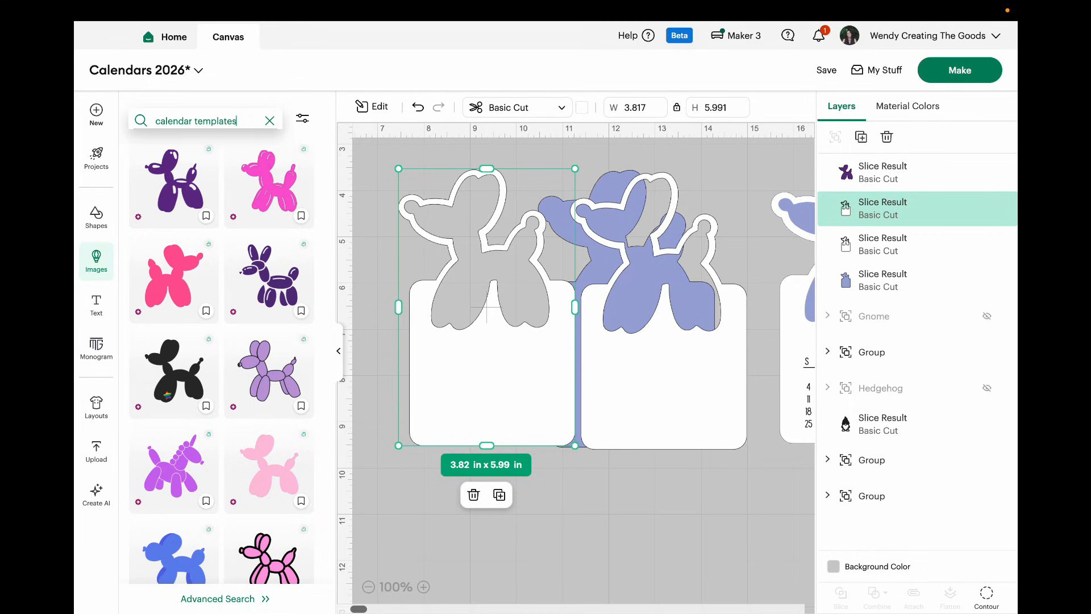
{"action": "key", "text": "Return"}
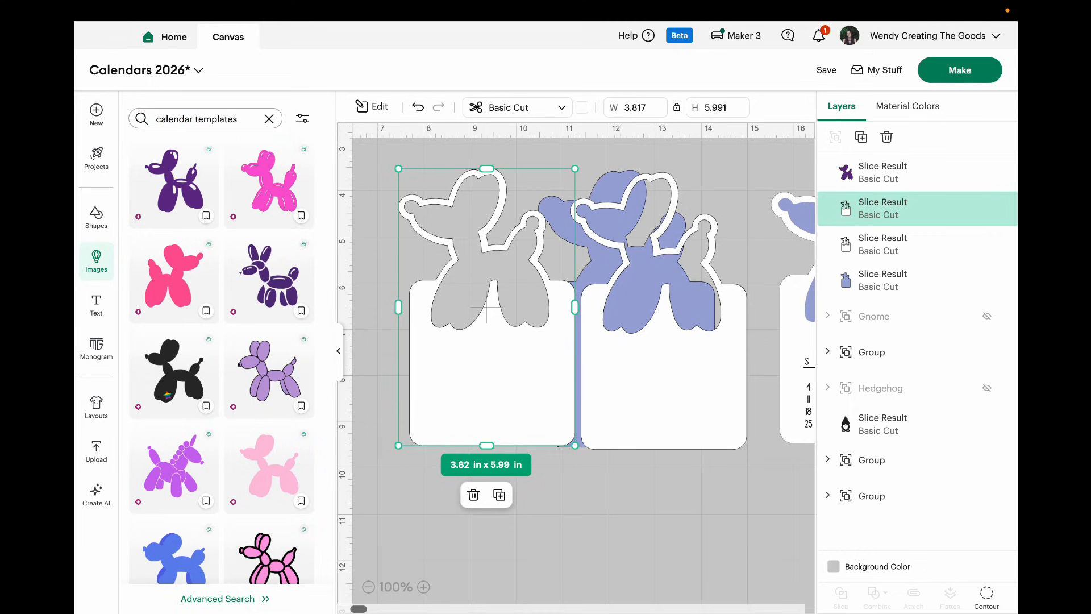
{"action": "scroll", "coordinate": [195, 354], "scroll_direction": "down", "scroll_amount": 3}
{"action": "scroll", "coordinate": [195, 354], "scroll_direction": "down", "scroll_amount": 5}
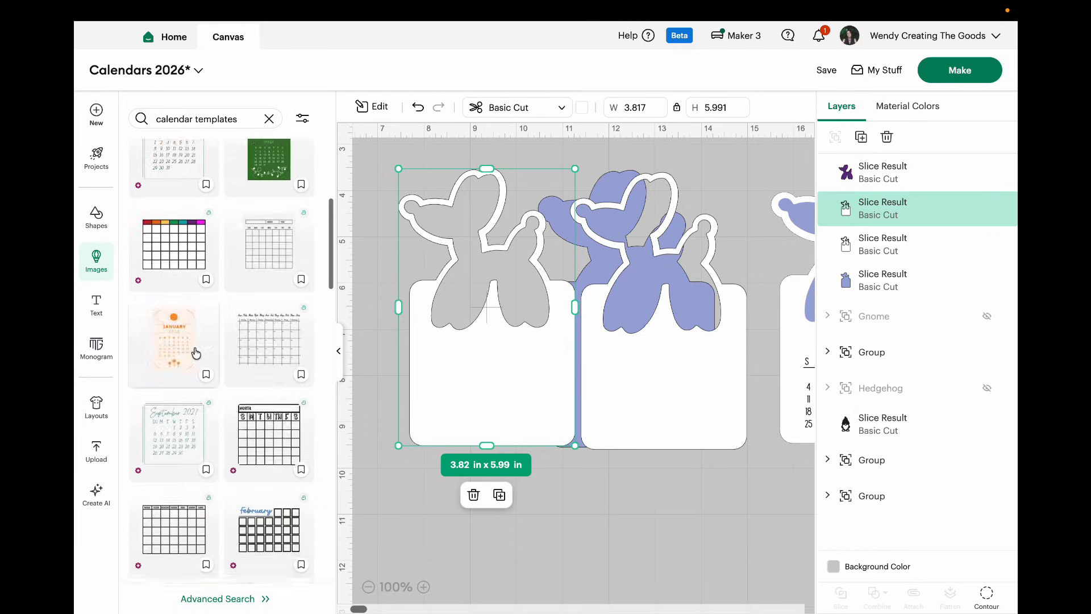
{"action": "scroll", "coordinate": [197, 354], "scroll_direction": "up", "scroll_amount": 10}
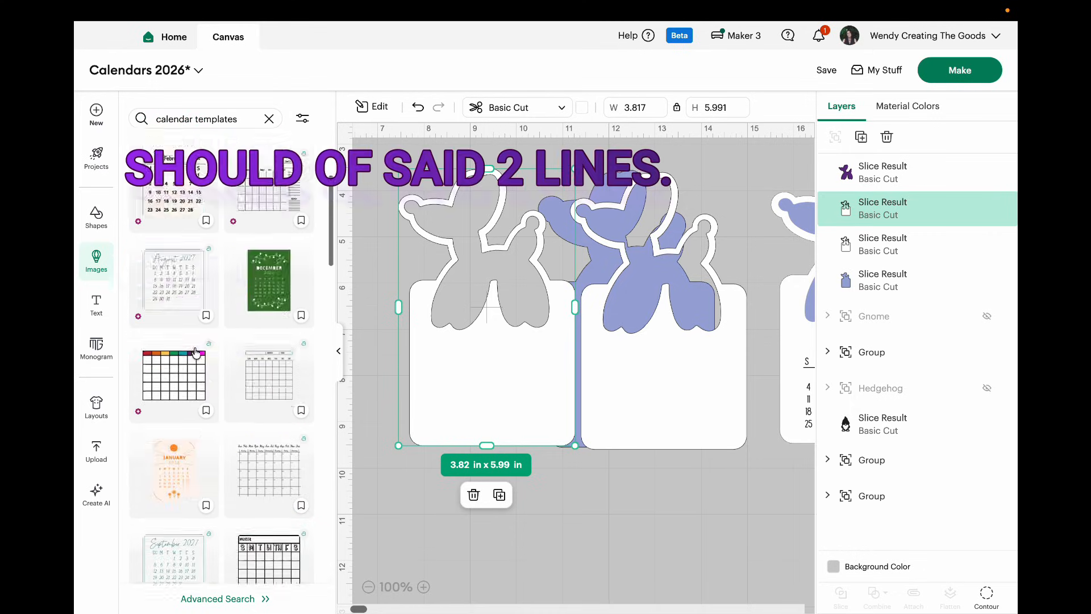
Step: Filter the calendar template images to bookmarked ones only
{"action": "left_click", "coordinate": [303, 118]}
{"action": "left_click", "coordinate": [148, 293]}
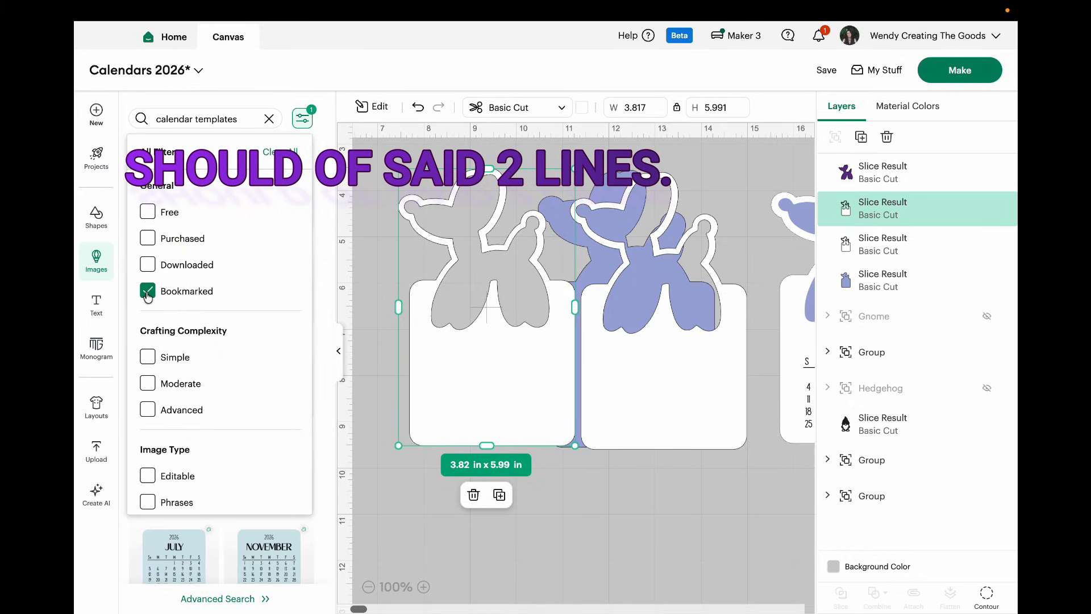
{"action": "left_click", "coordinate": [371, 288]}
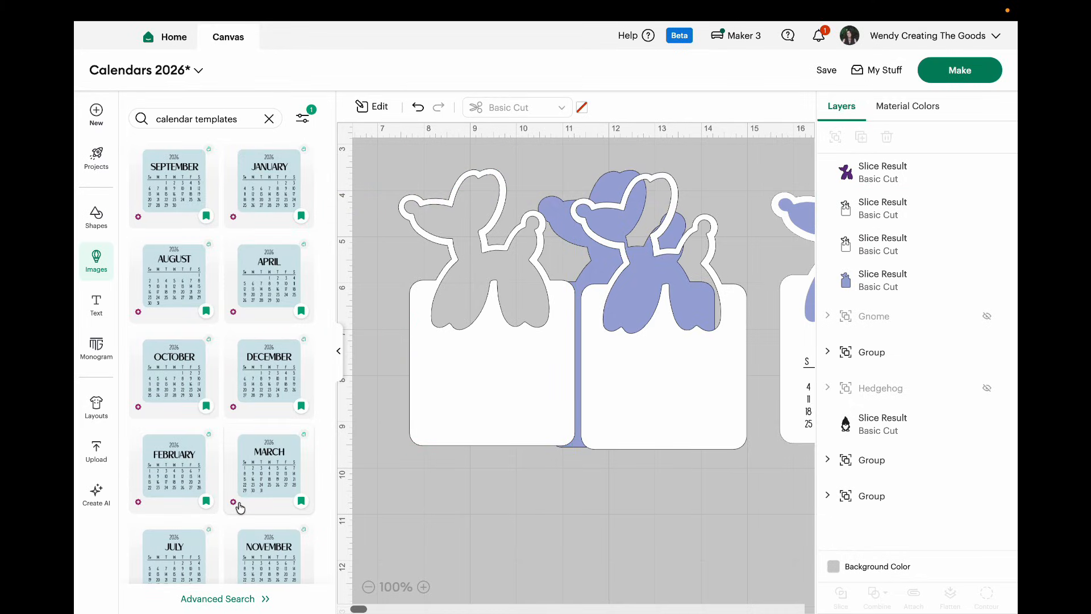
Step: Add the January and February 2026 calendar images and place each one on its own white dog page
{"action": "left_click", "coordinate": [268, 180]}
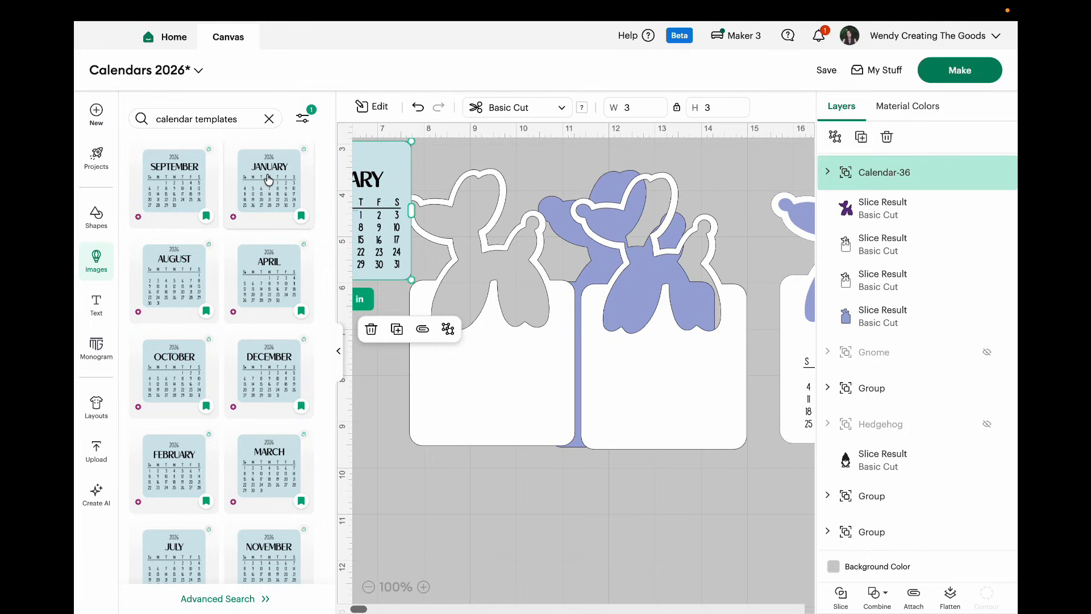
{"action": "left_click", "coordinate": [175, 474]}
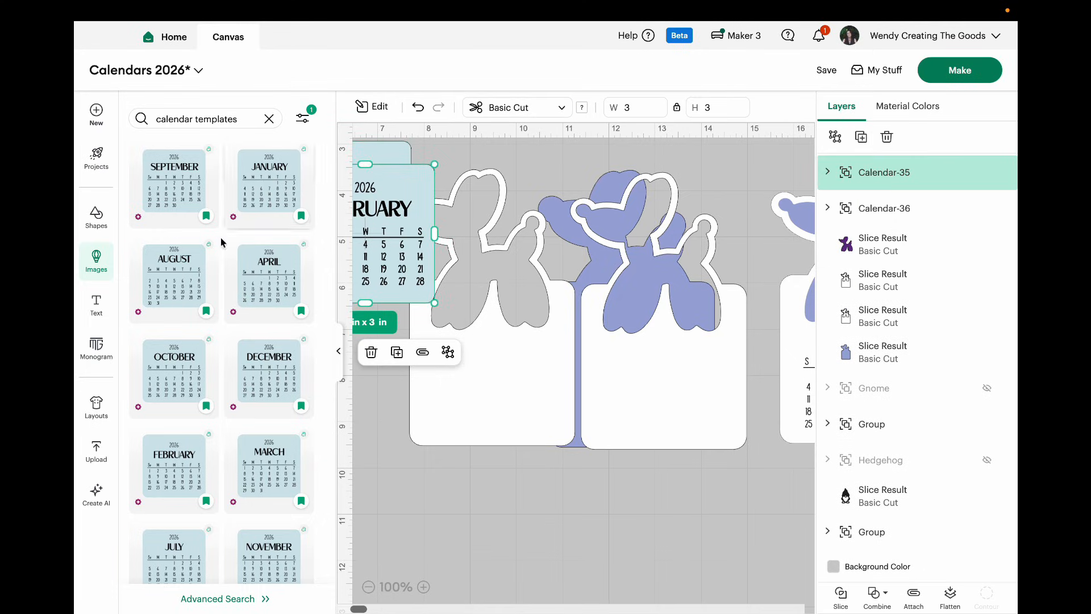
{"action": "left_click", "coordinate": [337, 355]}
{"action": "left_click_drag", "start_coordinate": [186, 246], "coordinate": [493, 403]}
{"action": "left_click_drag", "start_coordinate": [169, 233], "coordinate": [322, 401]}
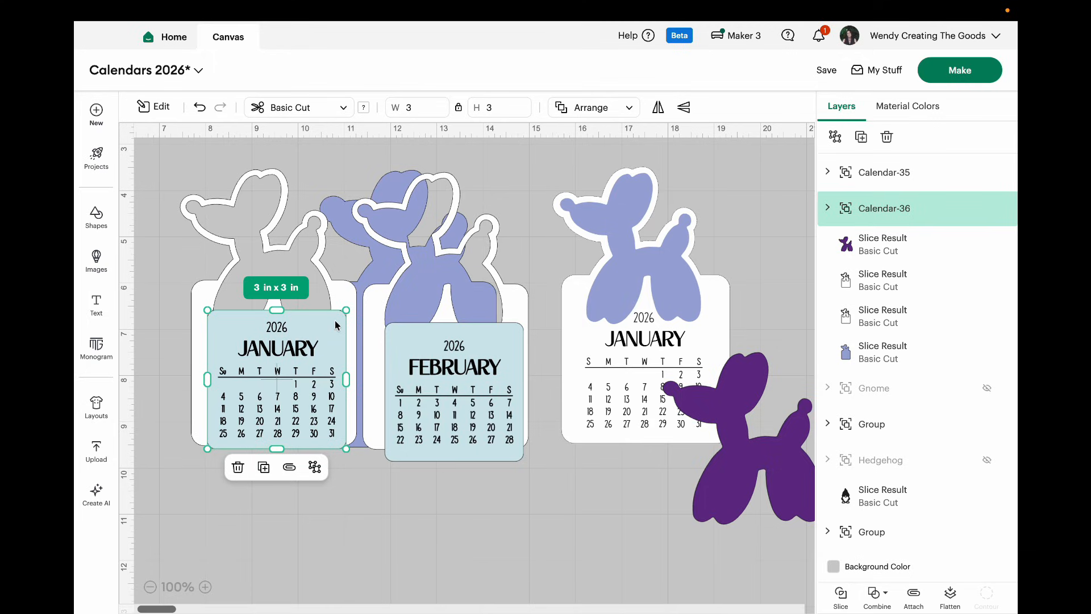
Step: Ungroup the January and February calendar images and delete the light blue background square of each
{"action": "left_click", "coordinate": [315, 468]}
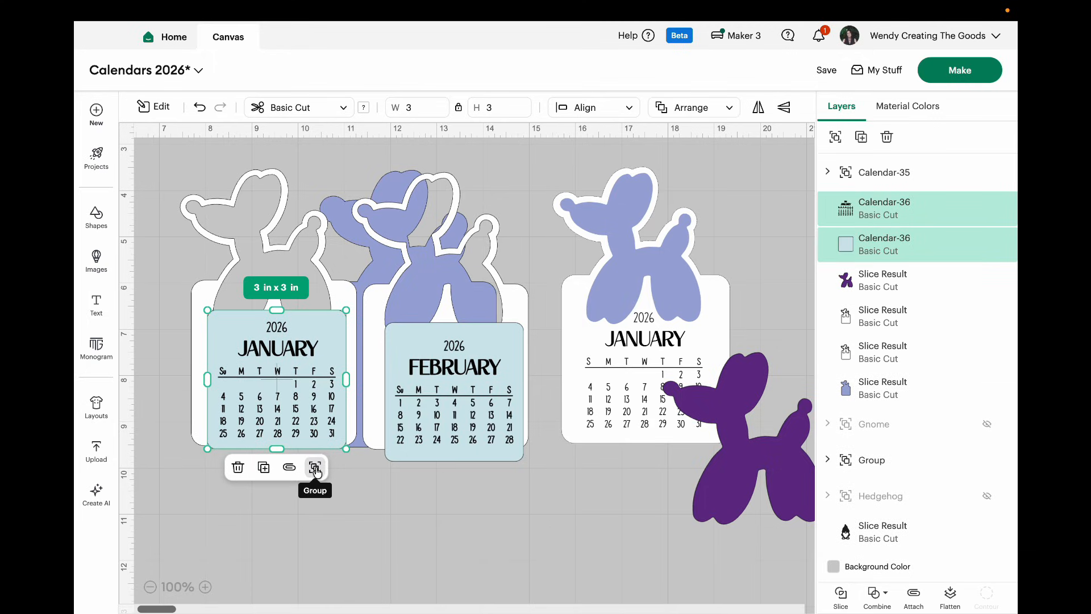
{"action": "left_click", "coordinate": [880, 247]}
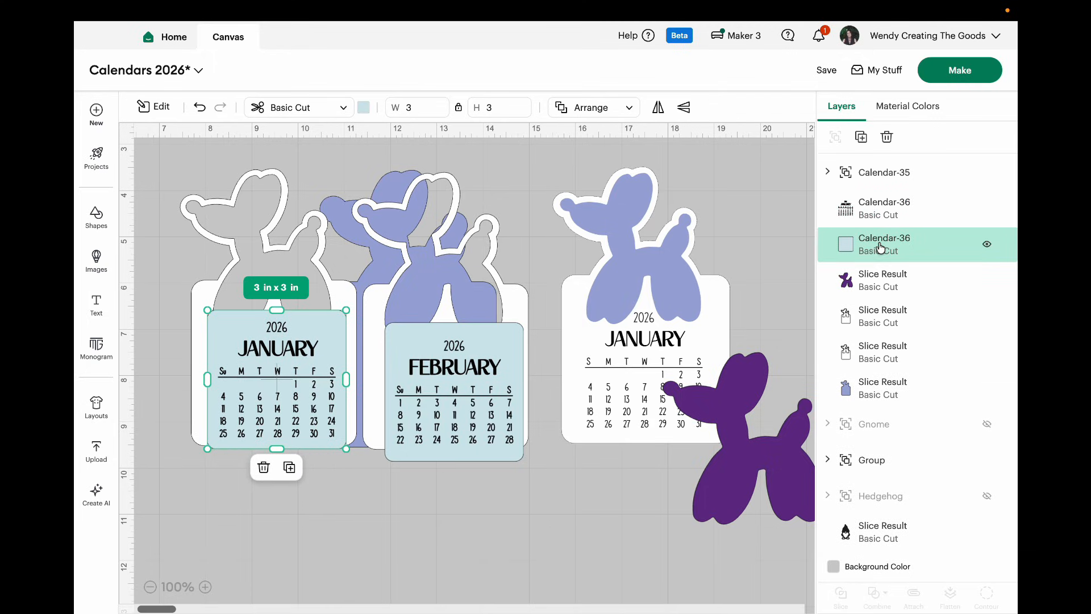
{"action": "left_click", "coordinate": [886, 136]}
{"action": "left_click", "coordinate": [463, 435]}
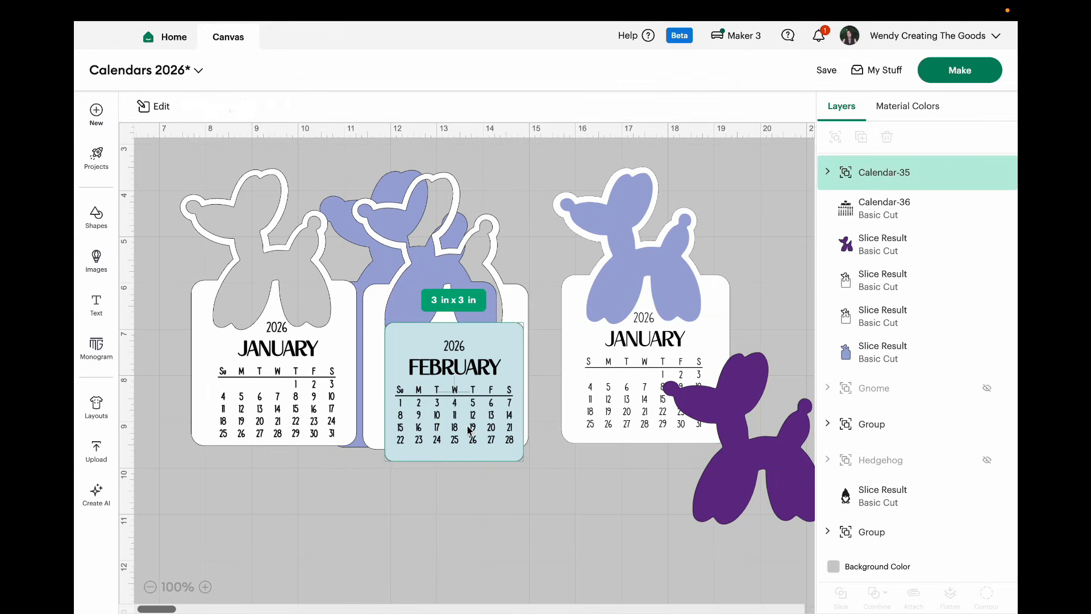
{"action": "left_click", "coordinate": [492, 479]}
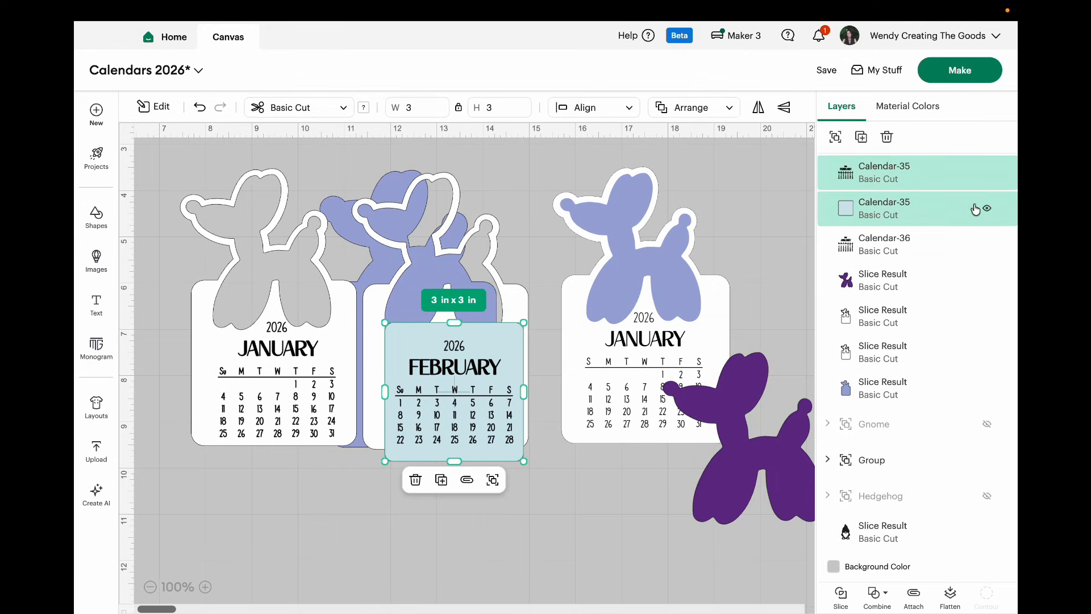
{"action": "left_click", "coordinate": [947, 212]}
{"action": "left_click", "coordinate": [887, 136]}
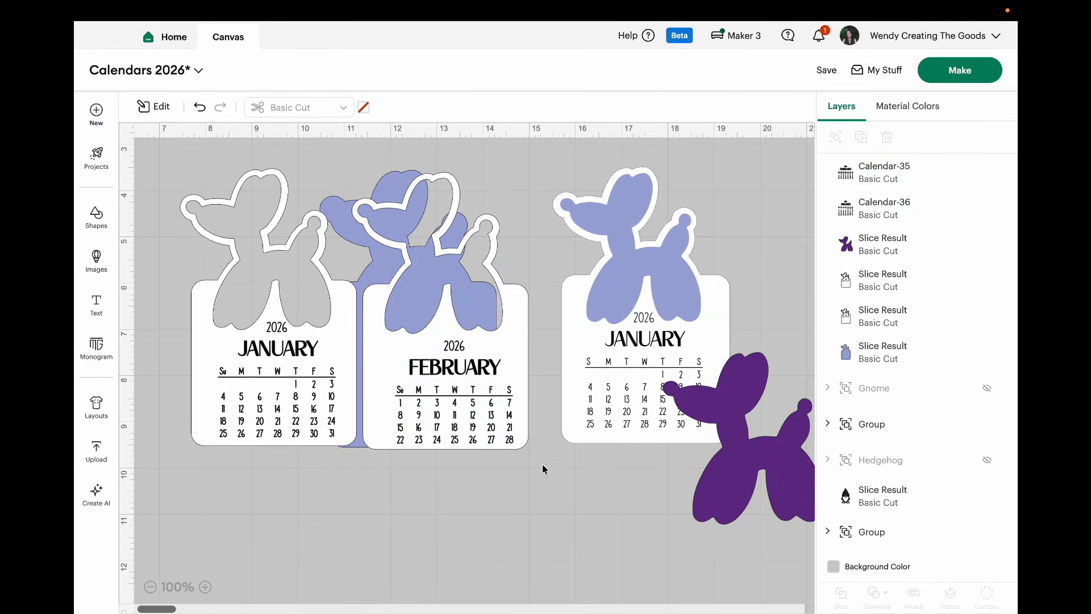
Step: Use Contour to hide the "u" of the January grid's "Su" heading, and adjust the white dog page behind it
{"action": "left_click", "coordinate": [491, 404]}
{"action": "mouse_move", "coordinate": [271, 403]}
{"action": "left_mouse_down"}
{"action": "mouse_move", "coordinate": [293, 381]}
{"action": "mouse_move", "coordinate": [285, 389]}
{"action": "left_mouse_up"}
{"action": "left_click", "coordinate": [288, 423]}
{"action": "left_click", "coordinate": [287, 390]}
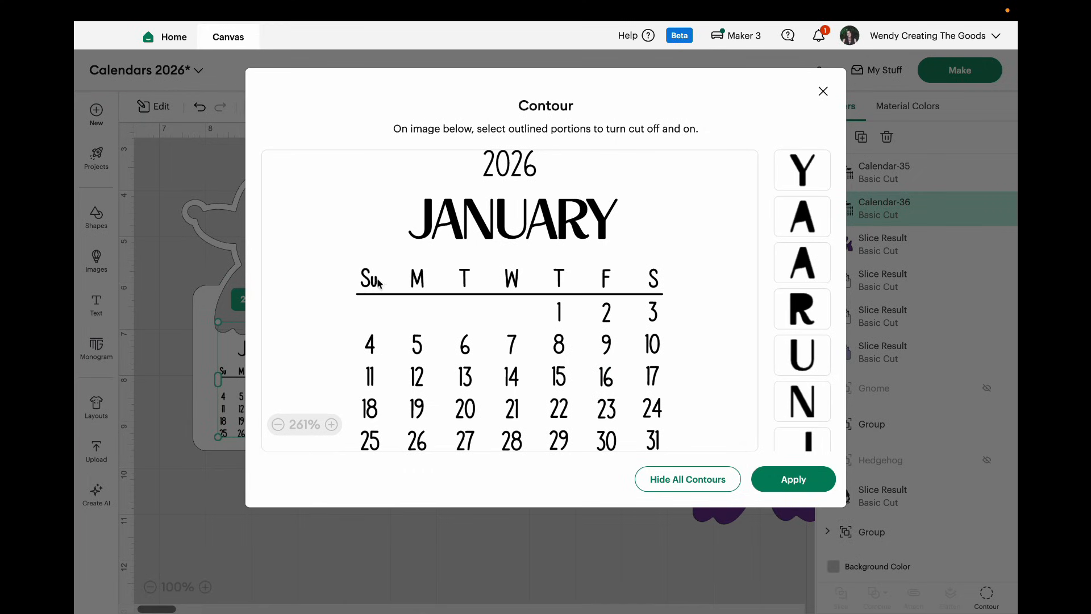
{"action": "left_click", "coordinate": [826, 92]}
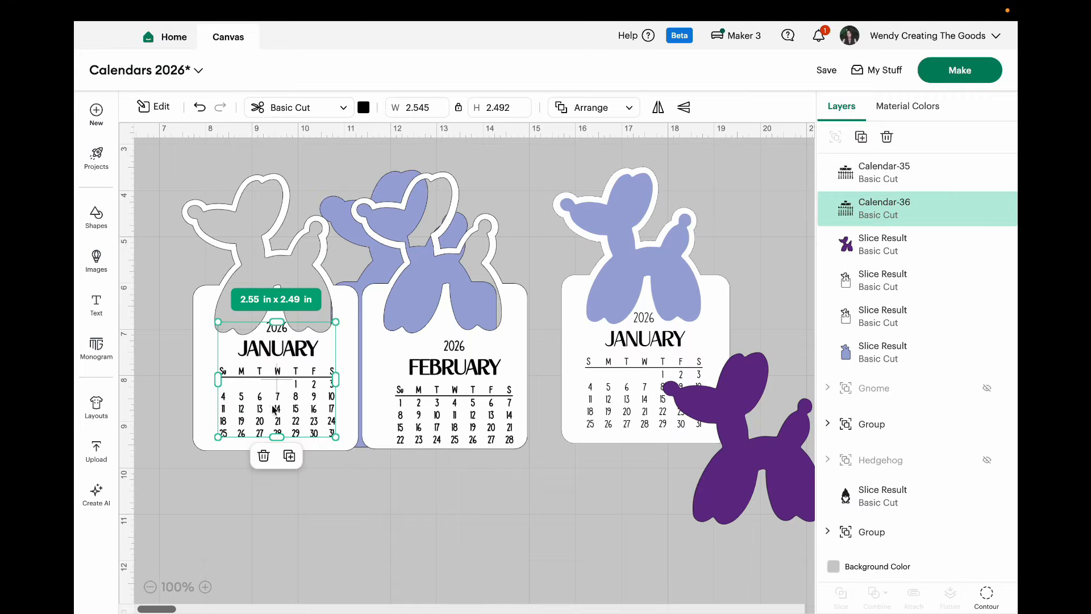
{"action": "left_click", "coordinate": [986, 594]}
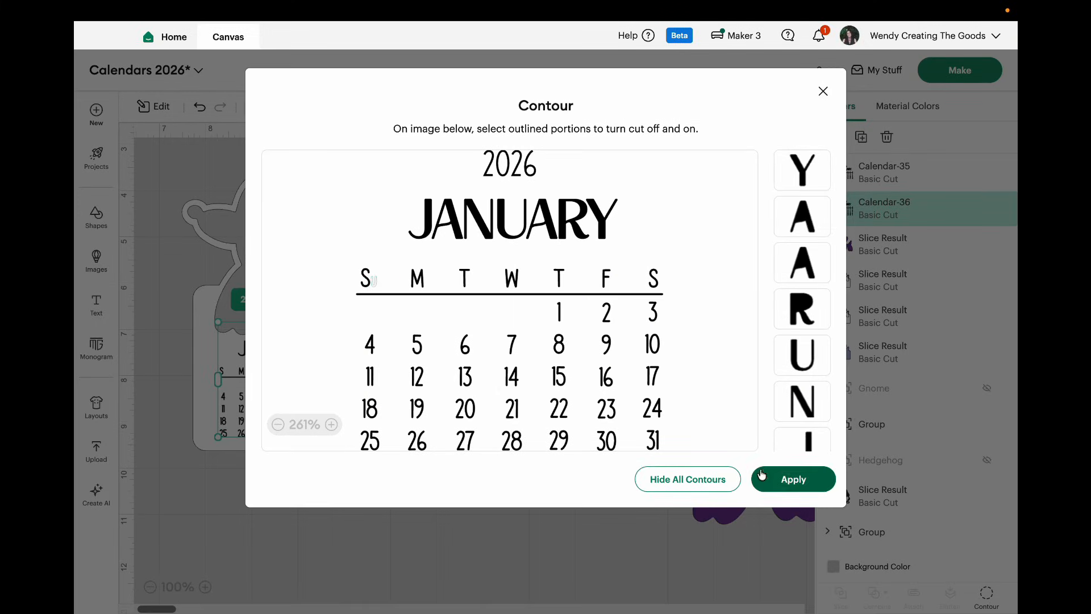
{"action": "left_click", "coordinate": [795, 477]}
{"action": "left_click_drag", "start_coordinate": [310, 399], "coordinate": [313, 401]}
{"action": "left_click", "coordinate": [367, 519]}
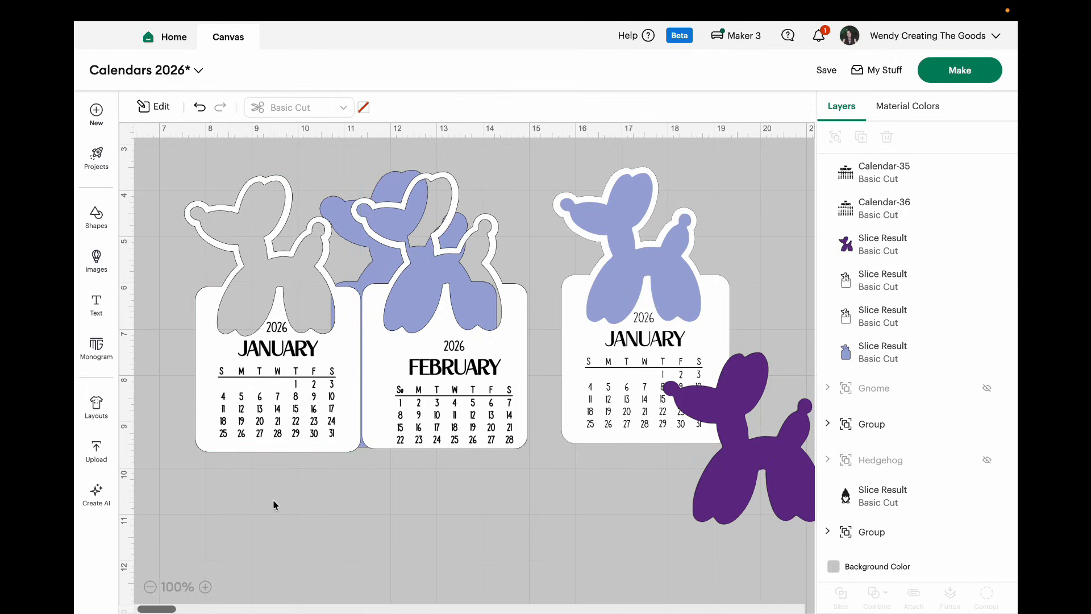
Step: Move the blue backing away, flatten the January grid onto its white page, and set the flattened page aside
{"action": "left_click_drag", "start_coordinate": [341, 208], "coordinate": [395, 199]}
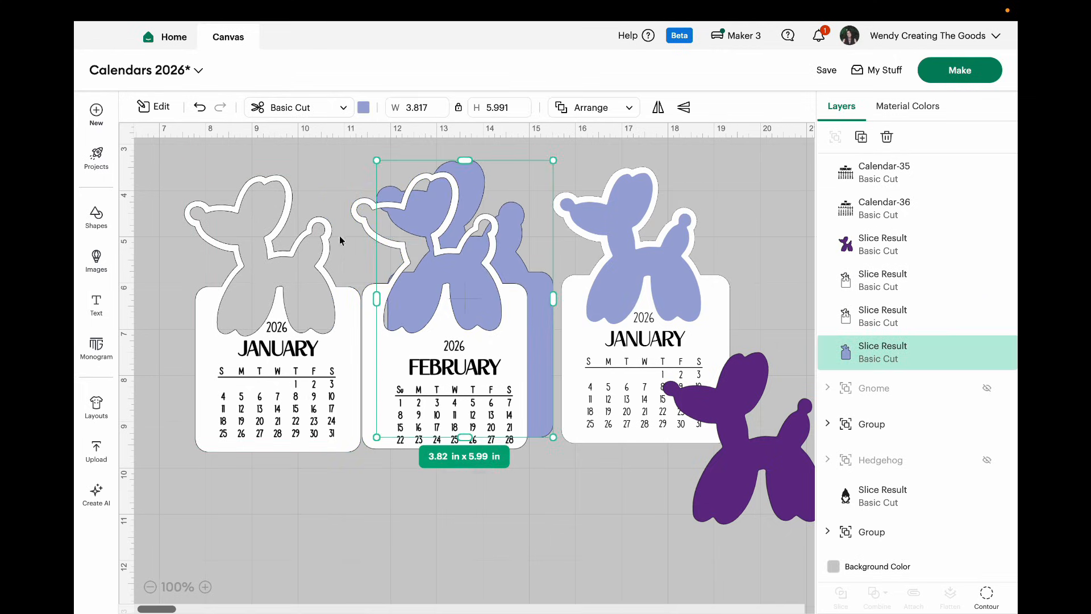
{"action": "left_click", "coordinate": [273, 476]}
{"action": "left_click_drag", "start_coordinate": [273, 477], "coordinate": [208, 183]}
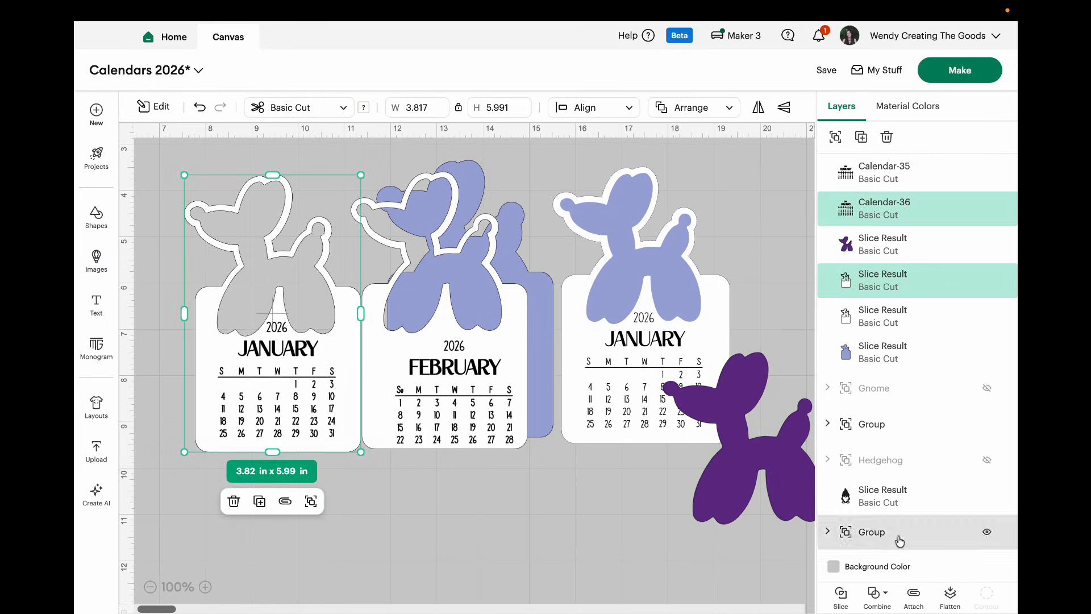
{"action": "left_click", "coordinate": [950, 595]}
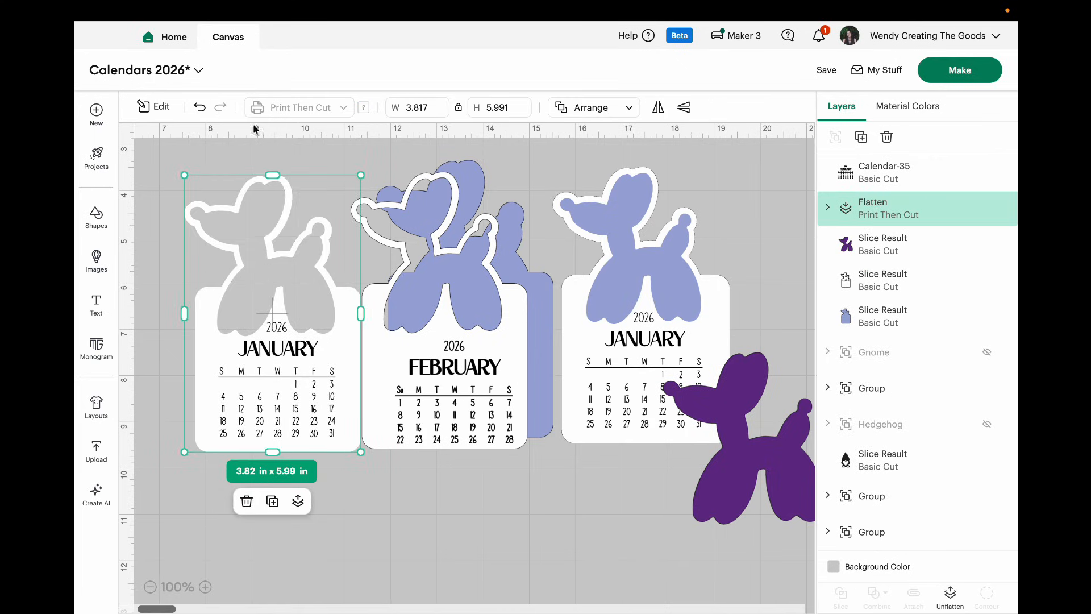
{"action": "left_click_drag", "start_coordinate": [295, 399], "coordinate": [610, 577]}
Step: Move the February grid and page into free space and hide the "u" of its "Su" heading with Contour
{"action": "left_click_drag", "start_coordinate": [470, 425], "coordinate": [274, 396]}
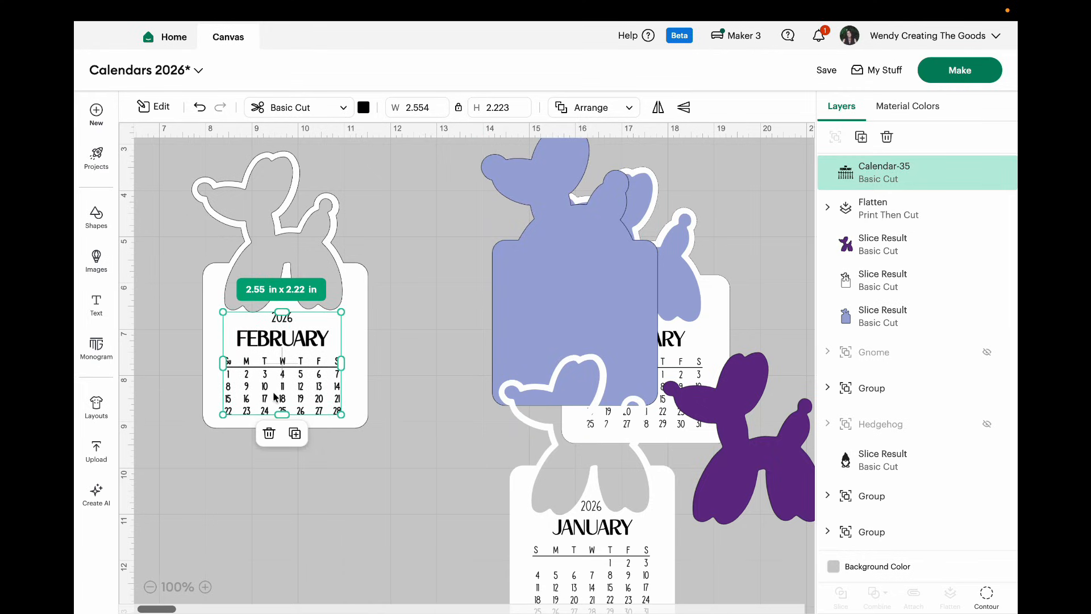
{"action": "left_click", "coordinate": [987, 595]}
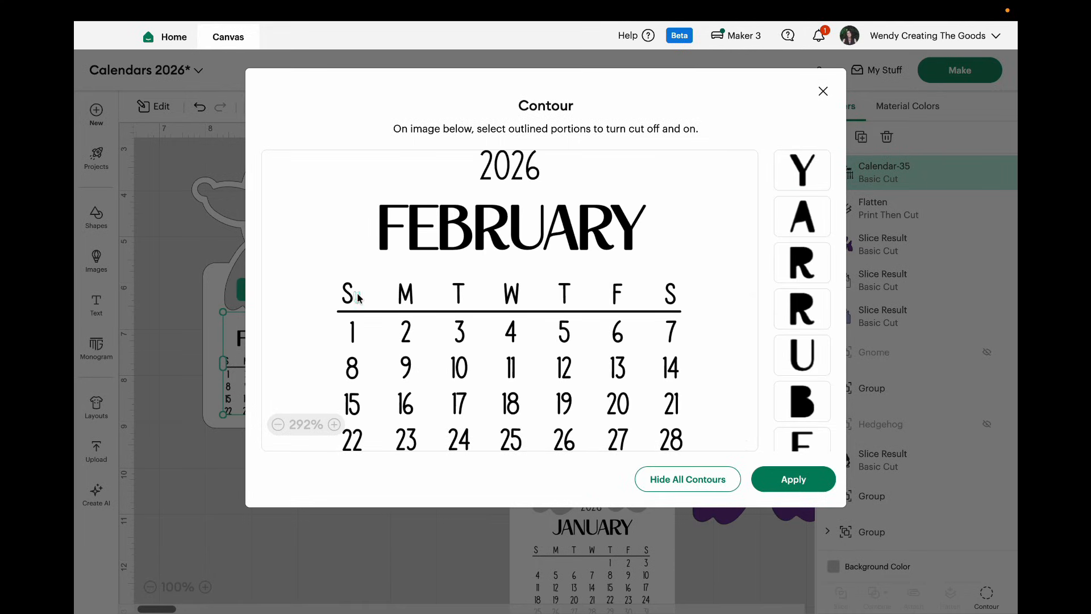
{"action": "left_click", "coordinate": [793, 479]}
{"action": "left_click", "coordinate": [415, 469]}
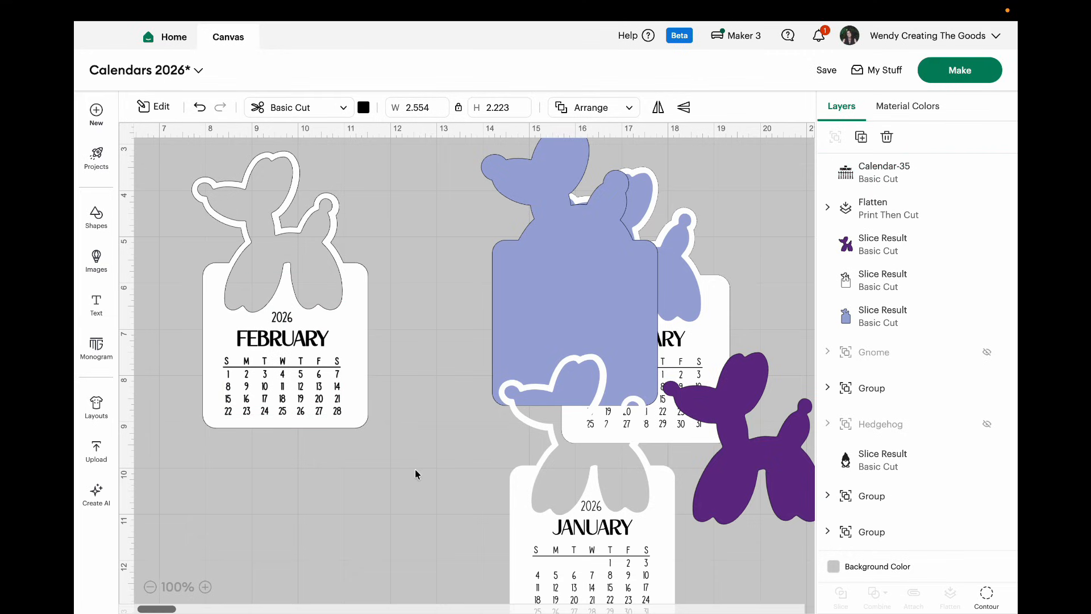
Step: Adjust the white dog page behind the February grid and flatten the two into one printable page
{"action": "left_click", "coordinate": [328, 399]}
{"action": "left_click_drag", "start_coordinate": [328, 400], "coordinate": [325, 412]}
{"action": "left_click_drag", "start_coordinate": [357, 491], "coordinate": [207, 235]}
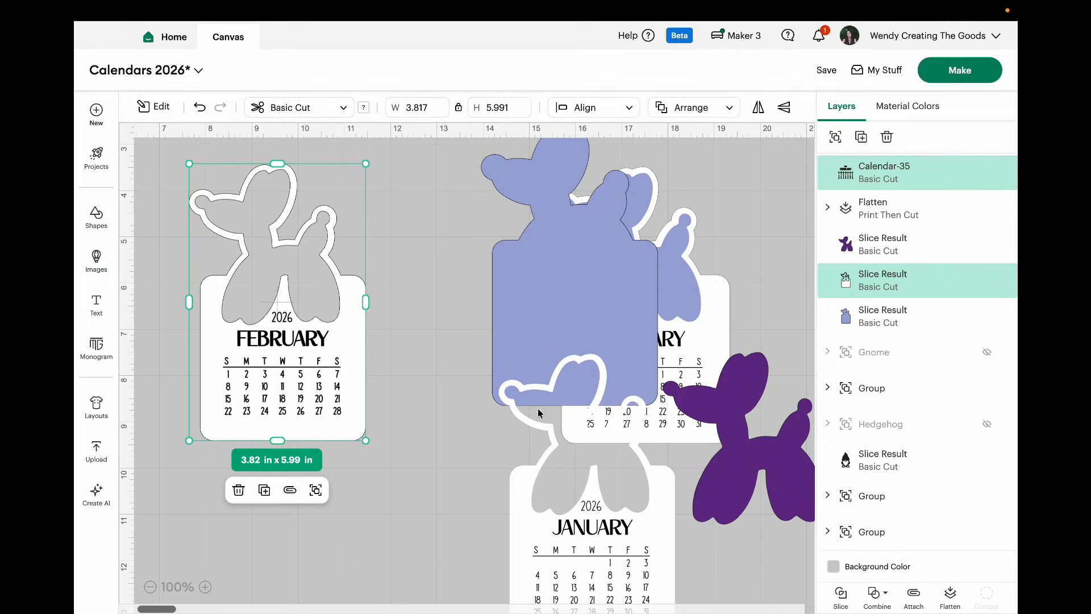
{"action": "left_click", "coordinate": [950, 597]}
Step: Bring the blue backing and the flattened pages together, stacking February and January over the backing
{"action": "left_click_drag", "start_coordinate": [610, 583], "coordinate": [395, 518]}
{"action": "scroll", "coordinate": [543, 349], "scroll_direction": "right", "scroll_amount": 2}
{"action": "left_click", "coordinate": [544, 349]}
{"action": "scroll", "coordinate": [523, 475], "scroll_direction": "left", "scroll_amount": 3}
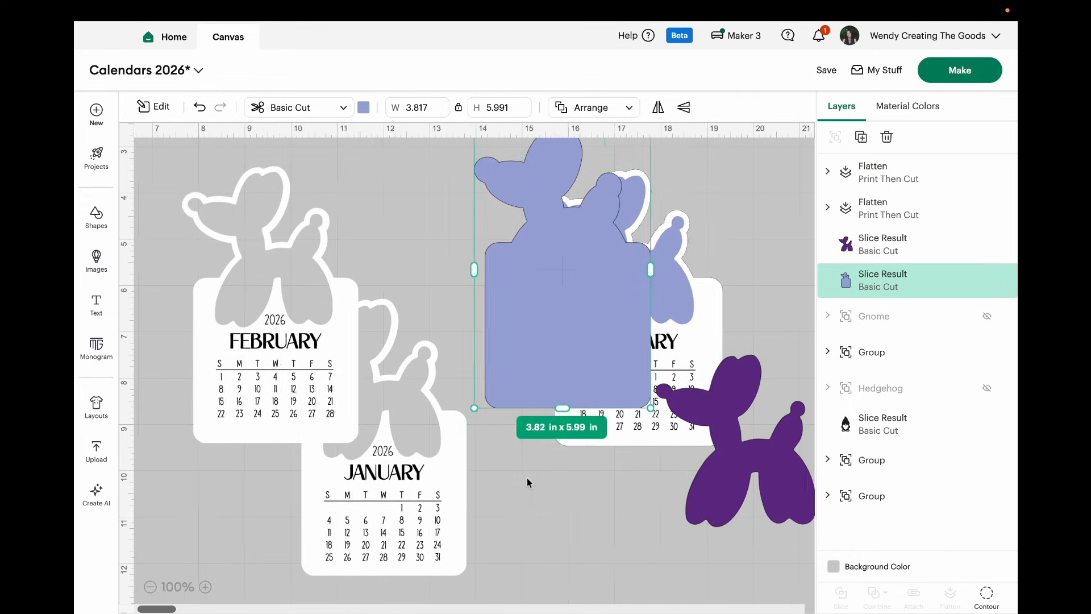
{"action": "left_click_drag", "start_coordinate": [552, 358], "coordinate": [406, 367]}
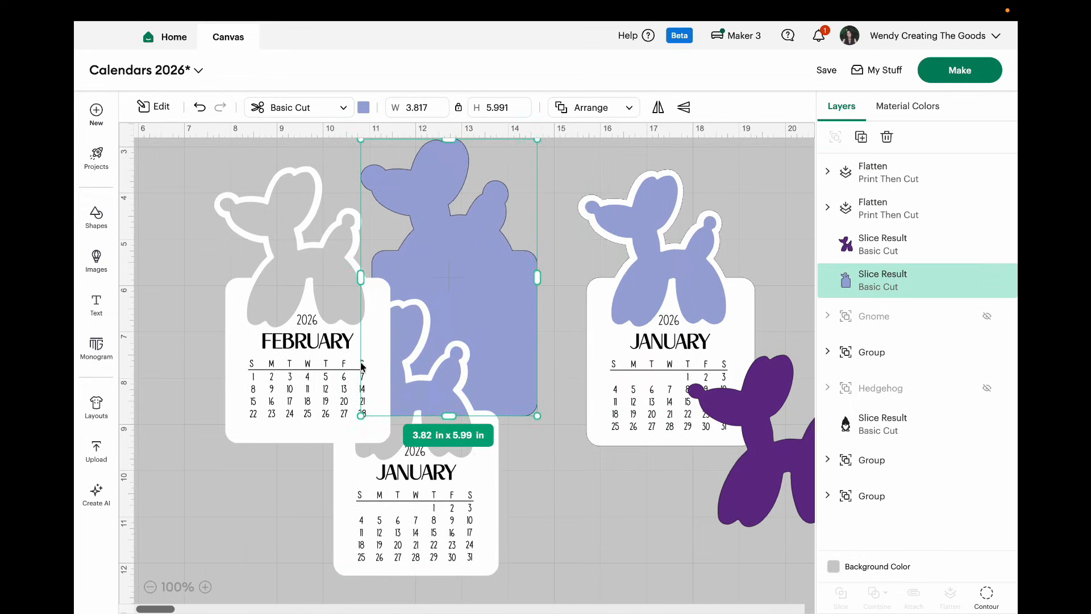
{"action": "left_click_drag", "start_coordinate": [322, 368], "coordinate": [469, 339]}
{"action": "left_click_drag", "start_coordinate": [439, 510], "coordinate": [489, 370]}
Step: Align the stacked balloon dog pages with their backing, group them, and place the group beside the sample January calendar
{"action": "left_click", "coordinate": [625, 107]}
{"action": "left_click", "coordinate": [606, 140]}
{"action": "left_click_drag", "start_coordinate": [537, 480], "coordinate": [430, 324]}
{"action": "left_click", "coordinate": [832, 134]}
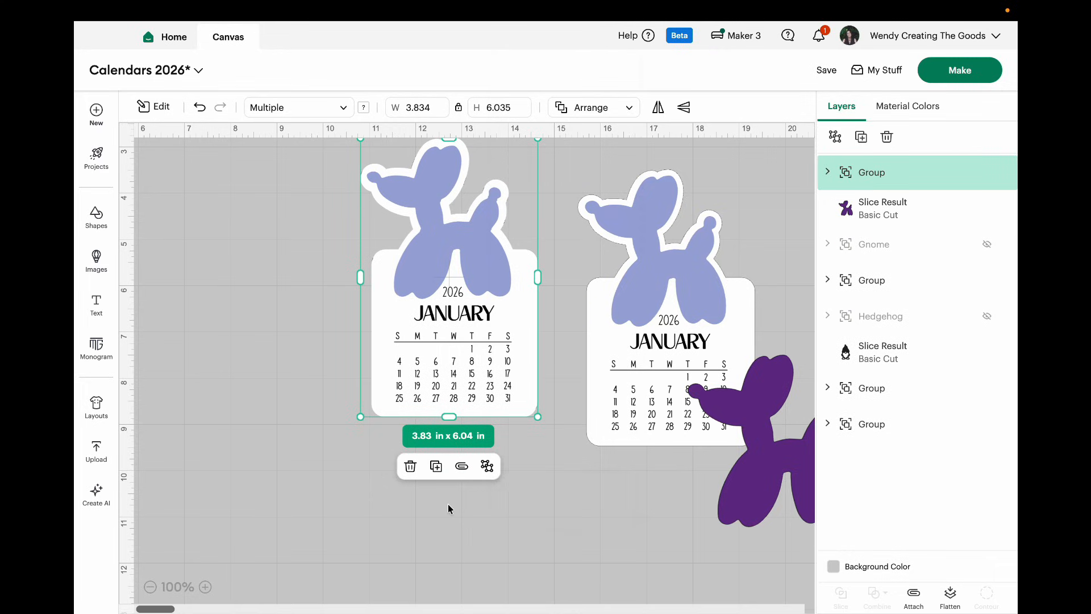
{"action": "left_click_drag", "start_coordinate": [491, 361], "coordinate": [517, 389]}
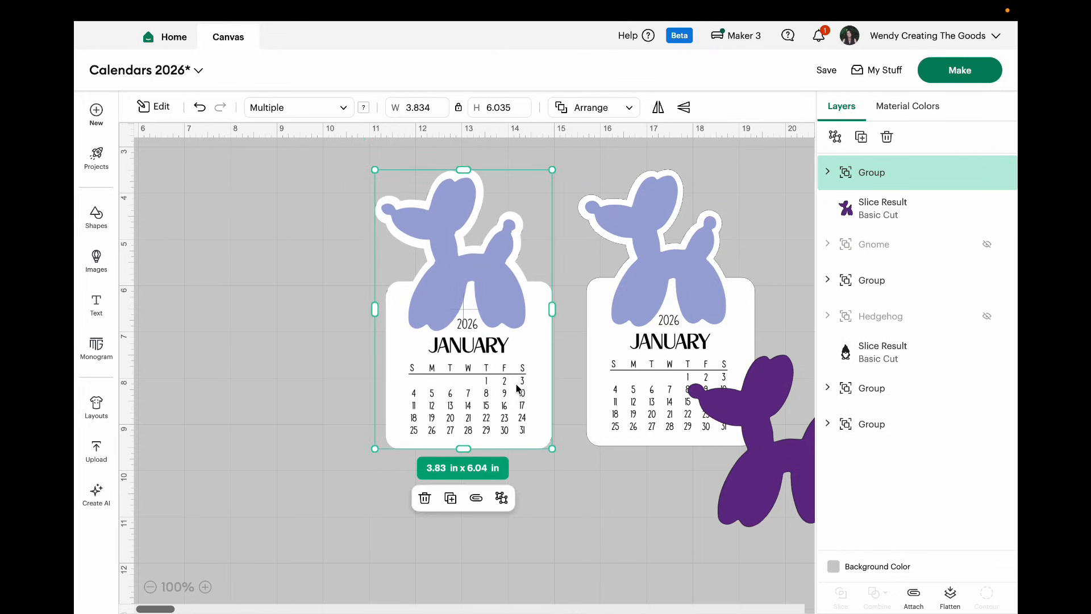
{"action": "left_click_drag", "start_coordinate": [652, 401], "coordinate": [631, 408]}
{"action": "left_click_drag", "start_coordinate": [749, 486], "coordinate": [619, 411]}
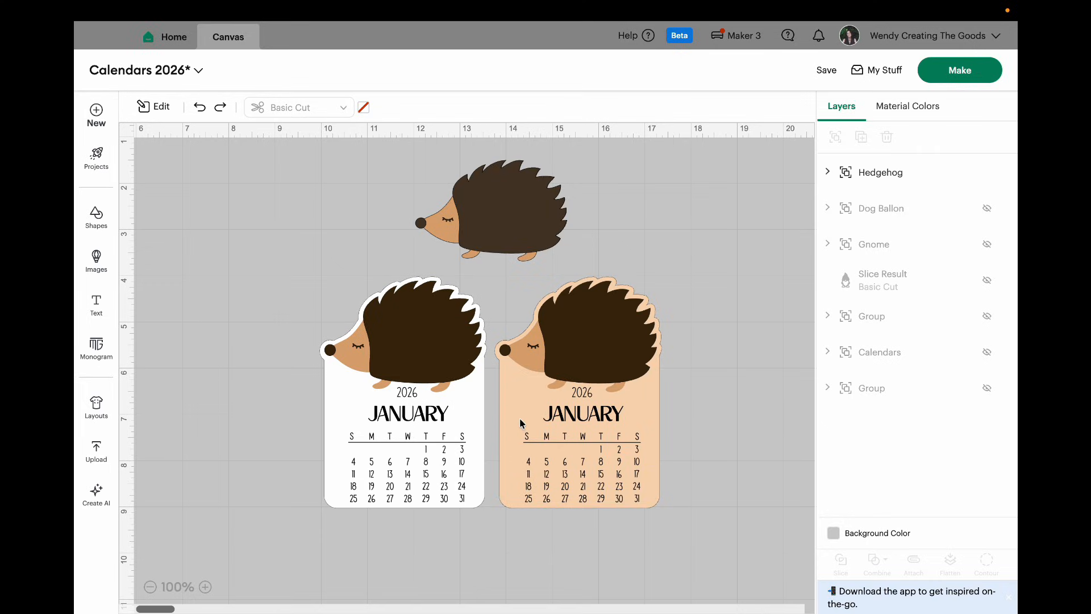
Step: Ungroup the hedgehog set, move the peach and white January samples aside, and place the loose hedgehog in free space
{"action": "left_click", "coordinate": [518, 496]}
{"action": "left_click", "coordinate": [529, 558]}
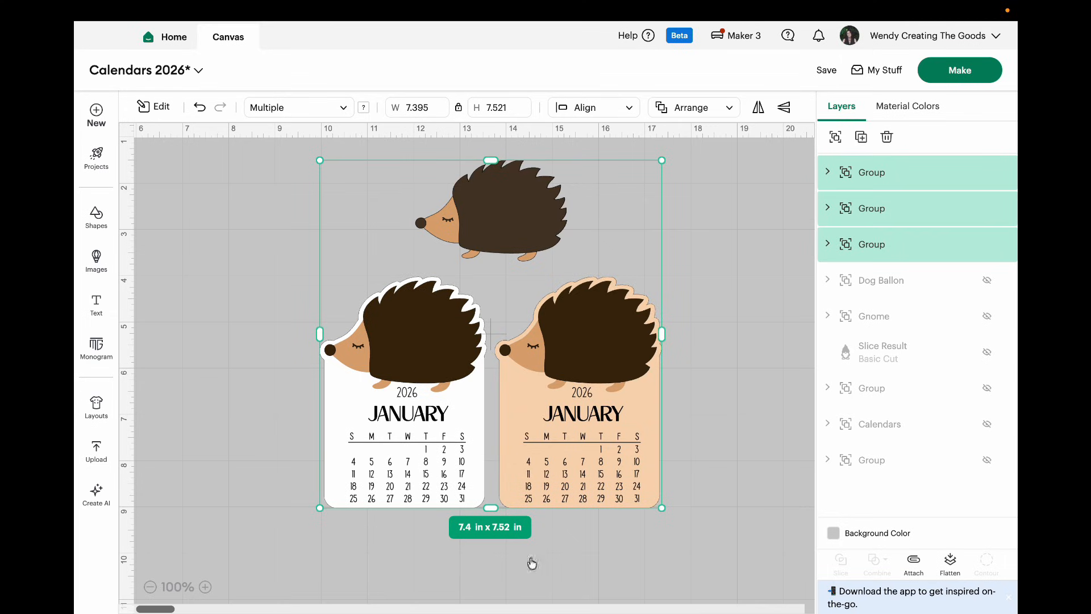
{"action": "left_click", "coordinate": [578, 577]}
{"action": "left_click_drag", "start_coordinate": [563, 510], "coordinate": [857, 384]}
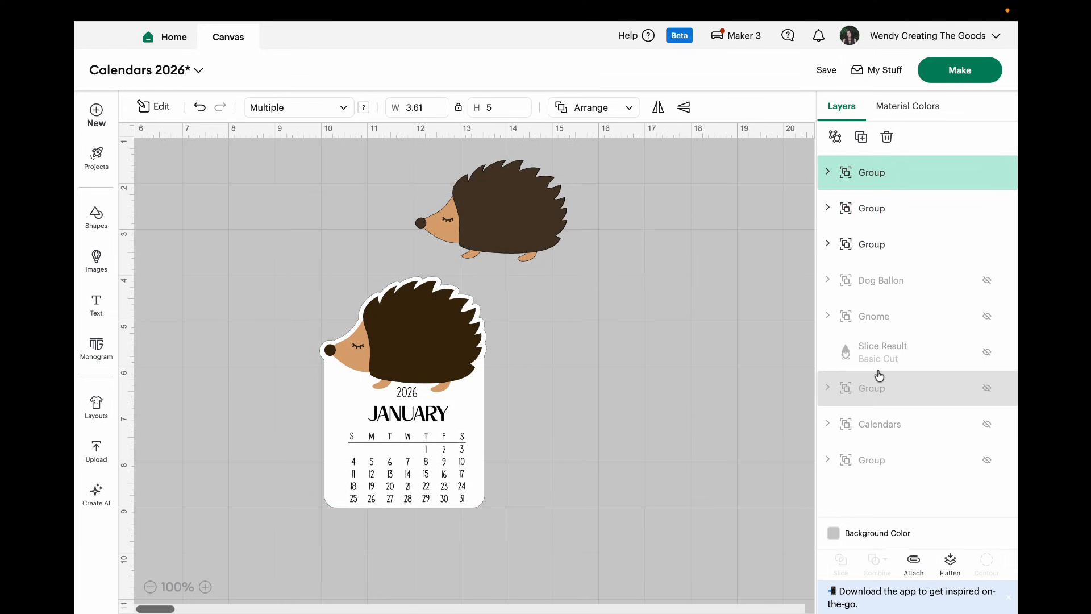
{"action": "left_click_drag", "start_coordinate": [451, 456], "coordinate": [784, 321]}
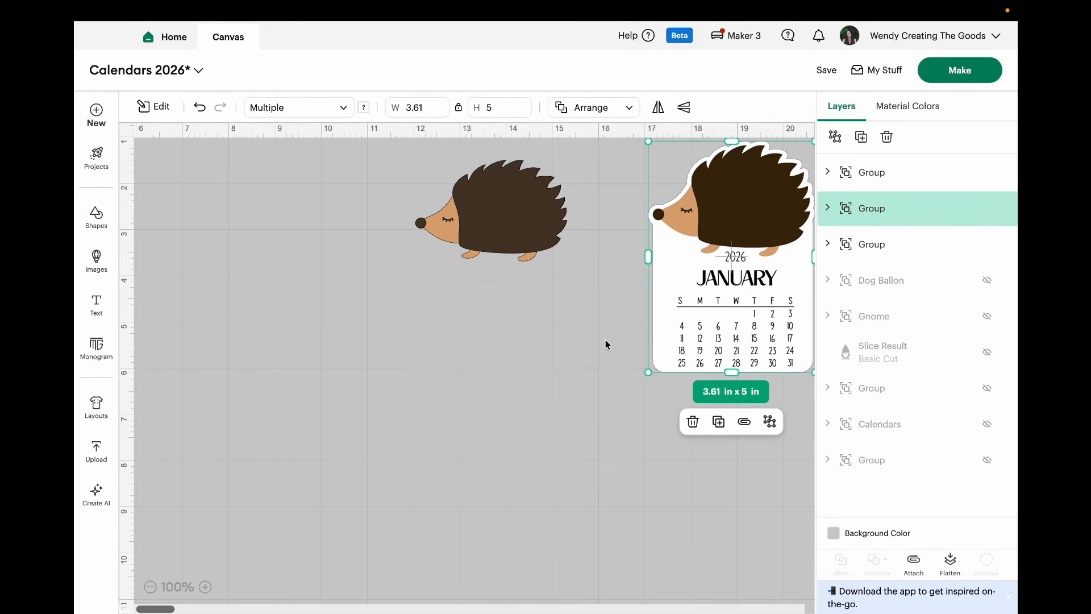
{"action": "scroll", "coordinate": [607, 345], "scroll_direction": "up", "scroll_amount": 1}
{"action": "left_click_drag", "start_coordinate": [530, 248], "coordinate": [528, 317]}
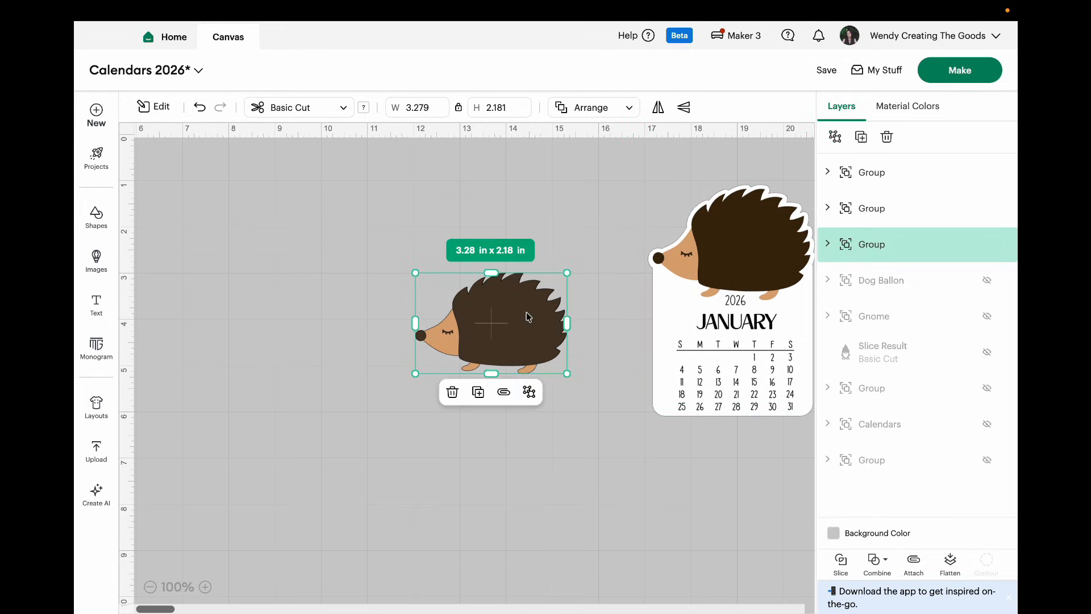
Step: Ungroup the hedgehog into its dark quill layer and tan face layer, and group both layers again
{"action": "left_click", "coordinate": [528, 391]}
{"action": "left_click", "coordinate": [575, 439]}
{"action": "left_click_drag", "start_coordinate": [519, 353], "coordinate": [501, 332]}
{"action": "left_click", "coordinate": [565, 444]}
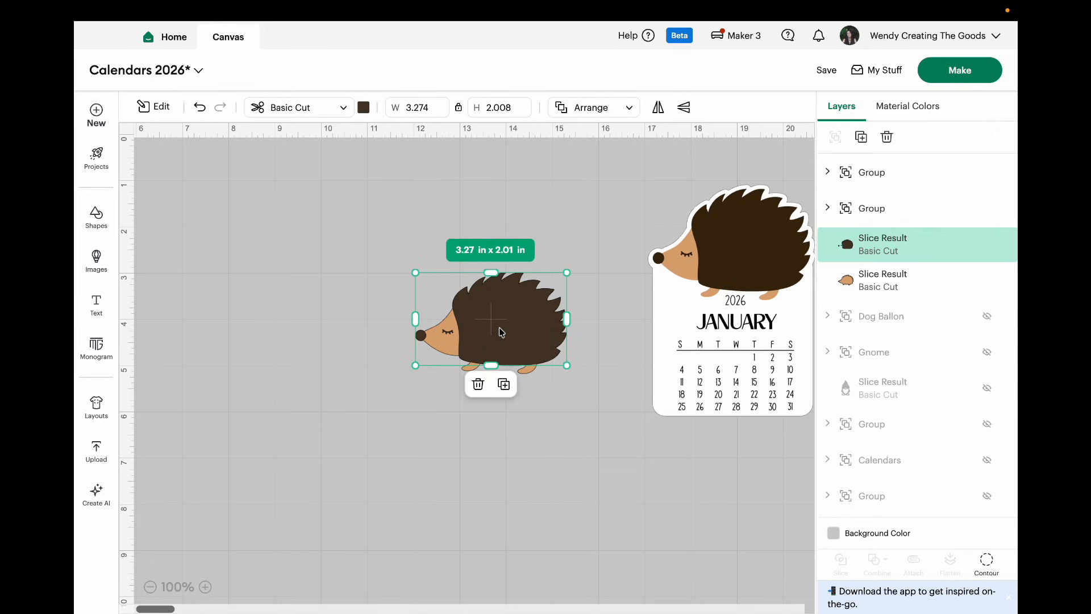
{"action": "left_click", "coordinate": [524, 425]}
{"action": "left_click_drag", "start_coordinate": [523, 425], "coordinate": [559, 227]}
{"action": "left_click", "coordinate": [523, 391]}
{"action": "left_click", "coordinate": [507, 436]}
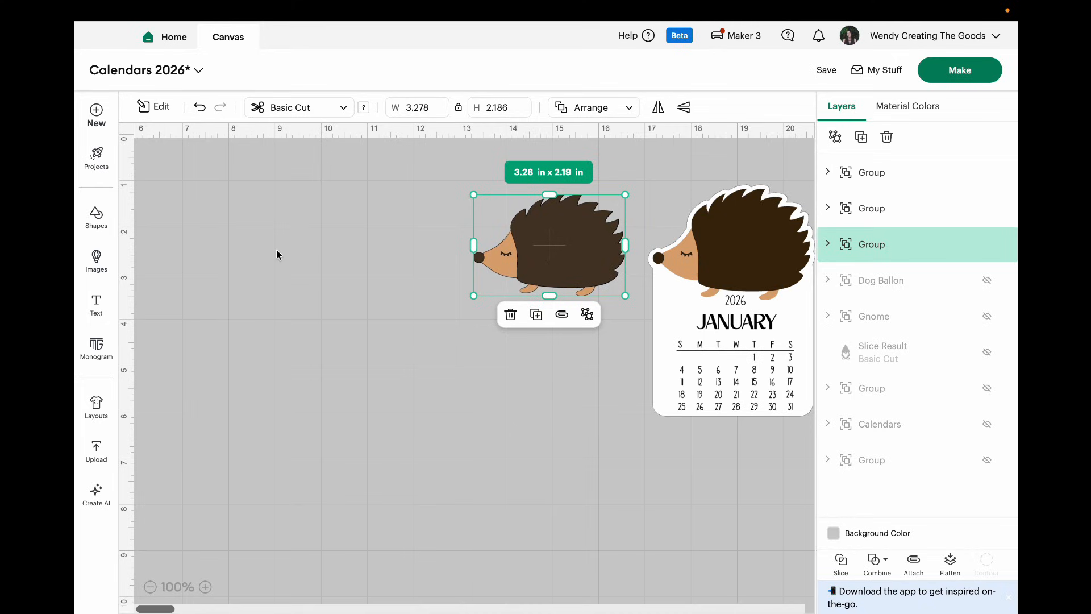
Step: Add a rounded square, place it below the hedgehog, and enlarge it to about 3.59 in
{"action": "left_click", "coordinate": [96, 216]}
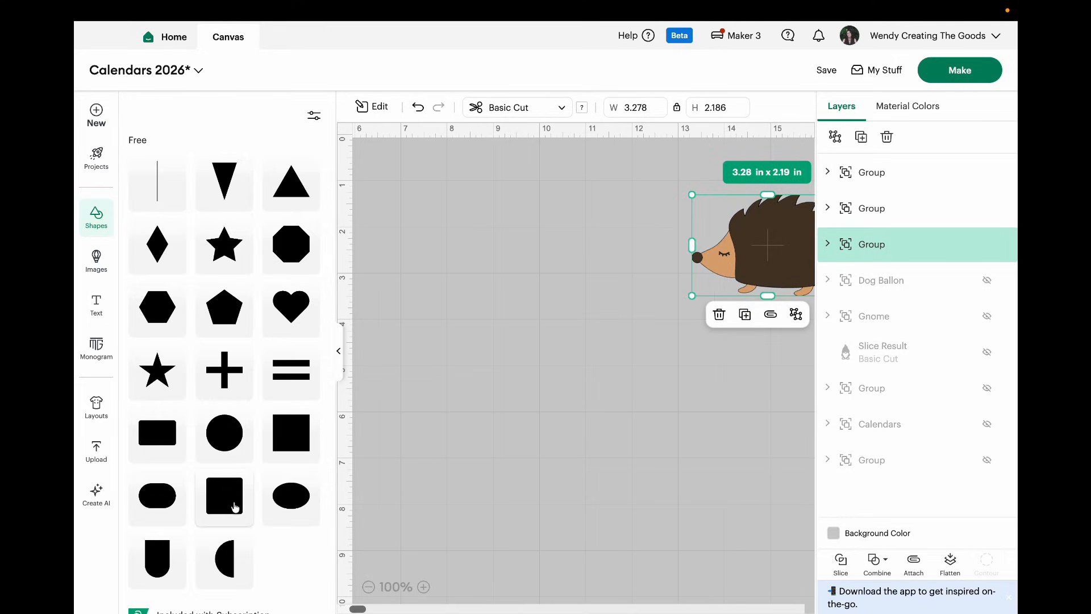
{"action": "left_click", "coordinate": [235, 506]}
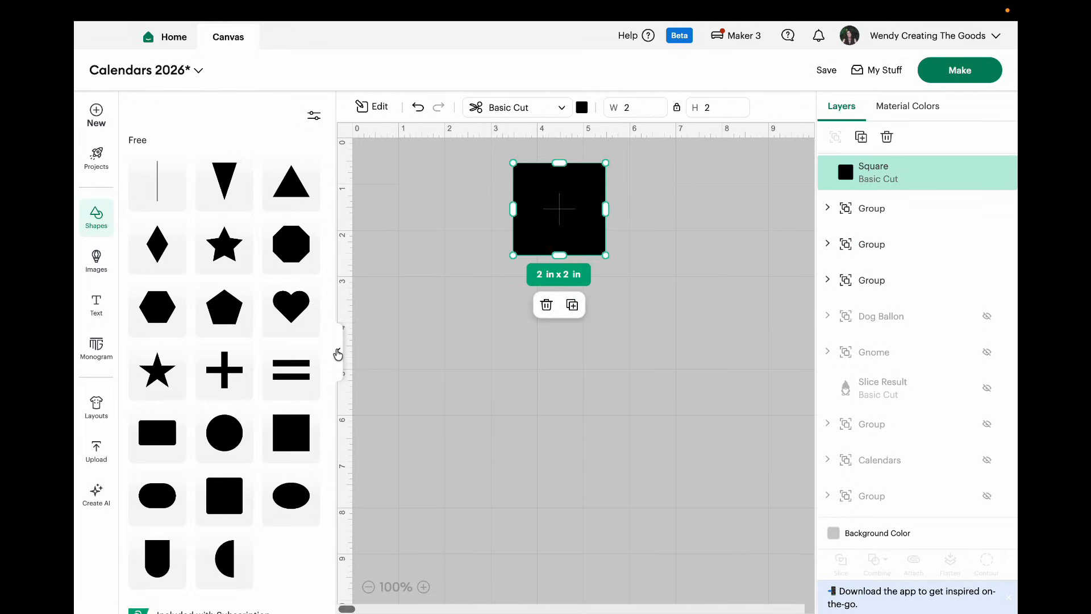
{"action": "left_click", "coordinate": [338, 352]}
{"action": "left_click_drag", "start_coordinate": [779, 269], "coordinate": [513, 238]}
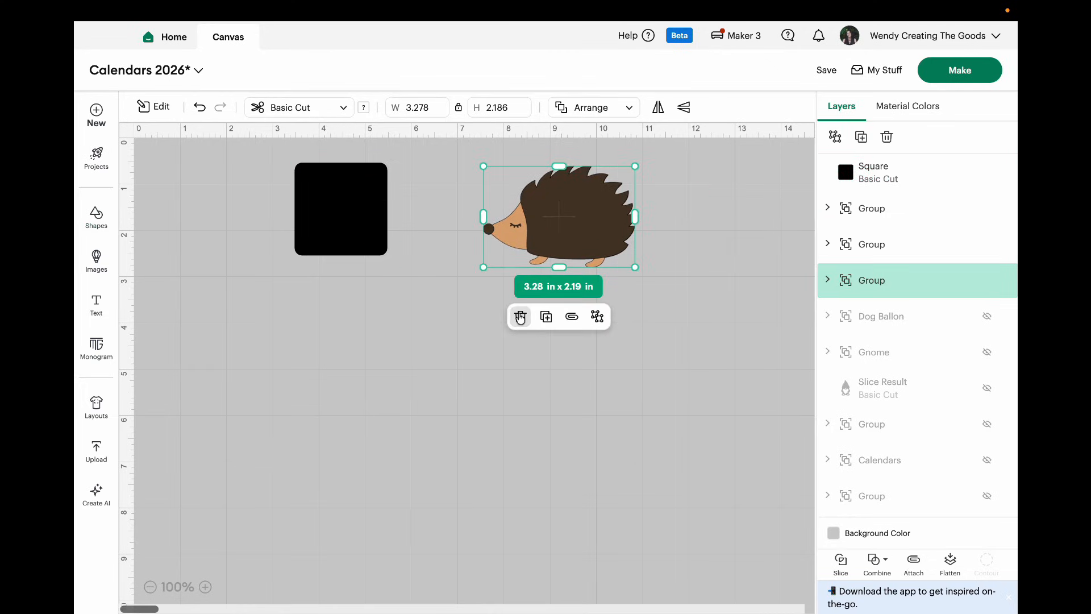
{"action": "left_click_drag", "start_coordinate": [370, 220], "coordinate": [605, 325]}
{"action": "left_click_drag", "start_coordinate": [611, 365], "coordinate": [644, 440]}
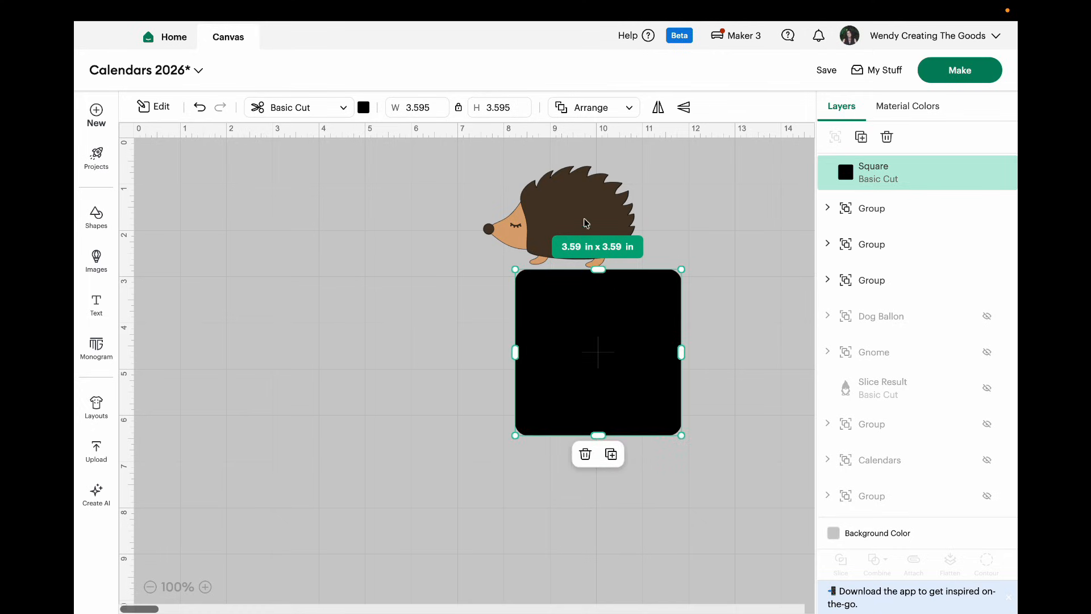
Step: Colour the rounded square white, nudge the hedgehog over it, and reduce the square slightly
{"action": "left_click", "coordinate": [364, 109]}
{"action": "left_click", "coordinate": [427, 175]}
{"action": "left_click_drag", "start_coordinate": [548, 199], "coordinate": [570, 203]}
{"action": "left_click", "coordinate": [632, 364]}
{"action": "left_click_drag", "start_coordinate": [682, 435], "coordinate": [669, 422]}
{"action": "left_click", "coordinate": [714, 521]}
Step: Lower the hedgehog onto the square and fine-tune the square's size to about 3.4 in to match the hedgehog's width
{"action": "scroll", "coordinate": [714, 521], "scroll_direction": "right", "scroll_amount": 1}
{"action": "left_click", "coordinate": [205, 586]}
{"action": "left_click", "coordinate": [555, 241]}
{"action": "left_click_drag", "start_coordinate": [556, 241], "coordinate": [565, 286]}
{"action": "left_click", "coordinate": [573, 456]}
{"action": "left_click_drag", "start_coordinate": [662, 496], "coordinate": [674, 507]}
{"action": "left_click_drag", "start_coordinate": [621, 455], "coordinate": [620, 449]}
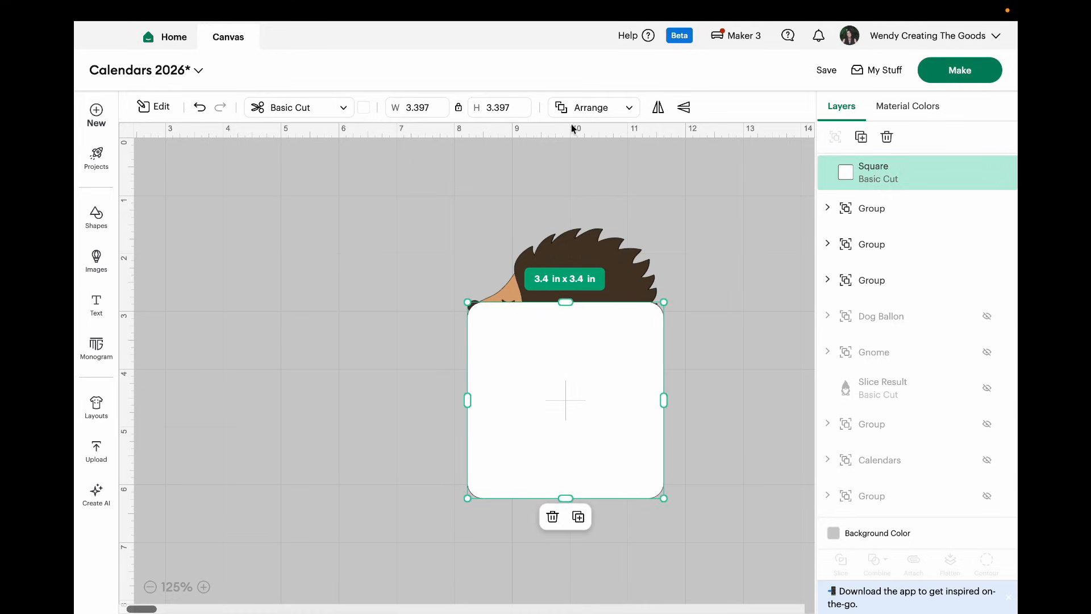
Step: Send the white square to the back and nudge the hedgehog into position on its upper edge
{"action": "left_click", "coordinate": [585, 108]}
{"action": "left_click", "coordinate": [619, 206]}
{"action": "left_click", "coordinate": [699, 223]}
{"action": "left_click_drag", "start_coordinate": [632, 286], "coordinate": [635, 285]}
{"action": "left_click", "coordinate": [481, 328]}
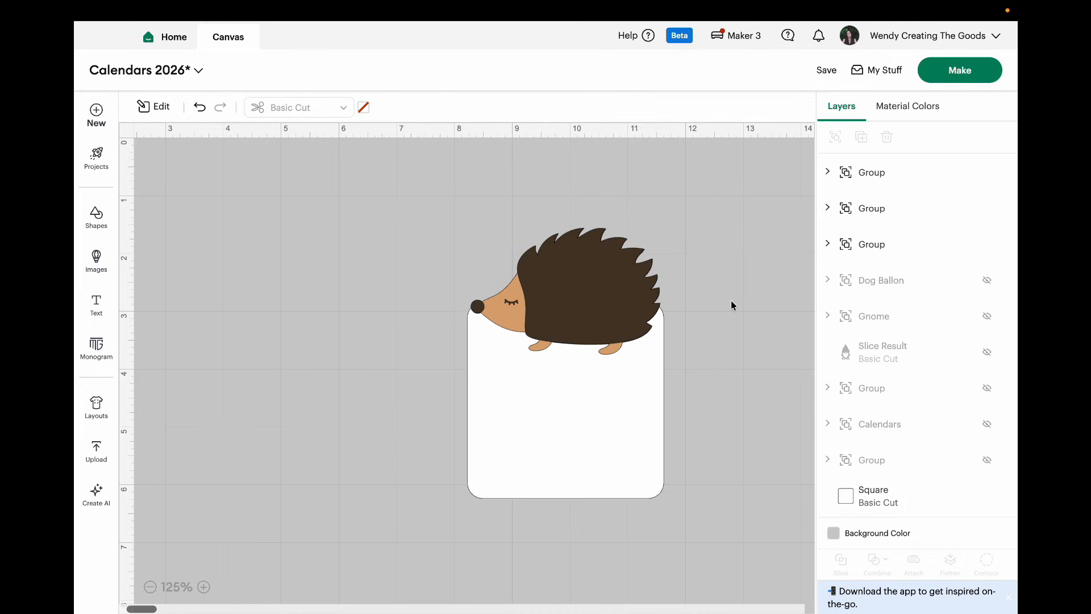
Step: Create a welded, round-cornered offset of 0.097 in around the hedgehog
{"action": "left_click", "coordinate": [595, 297]}
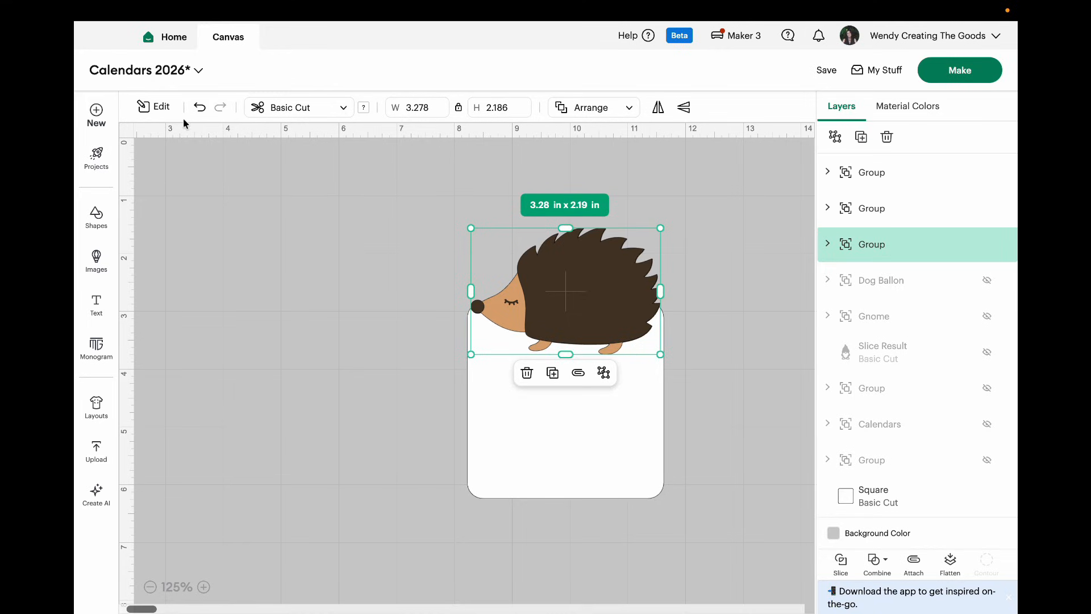
{"action": "left_click", "coordinate": [152, 107]}
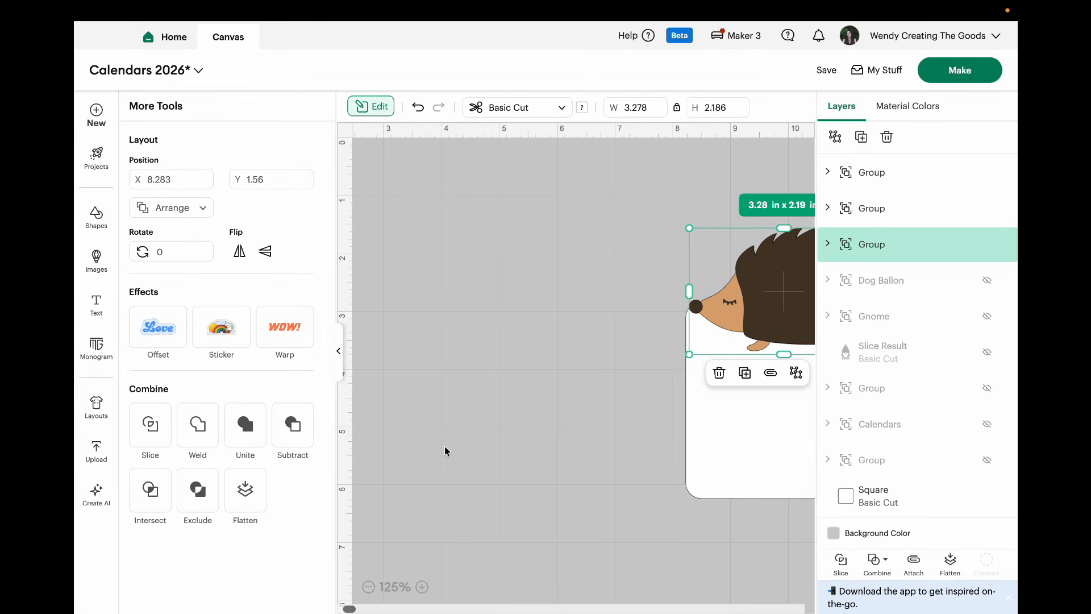
{"action": "left_click", "coordinate": [159, 329]}
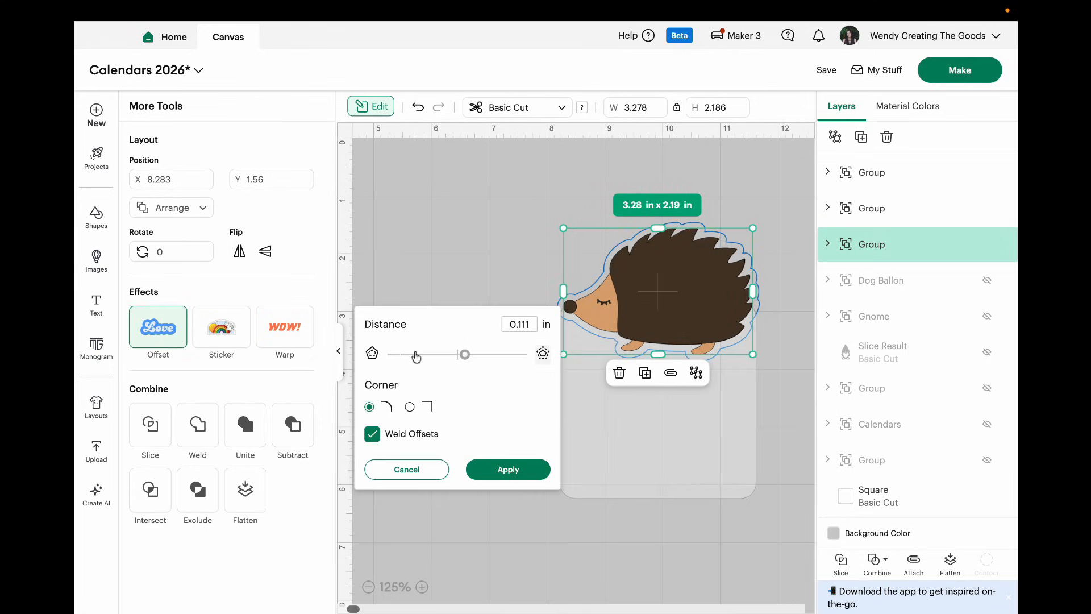
{"action": "left_click_drag", "start_coordinate": [465, 357], "coordinate": [464, 357]}
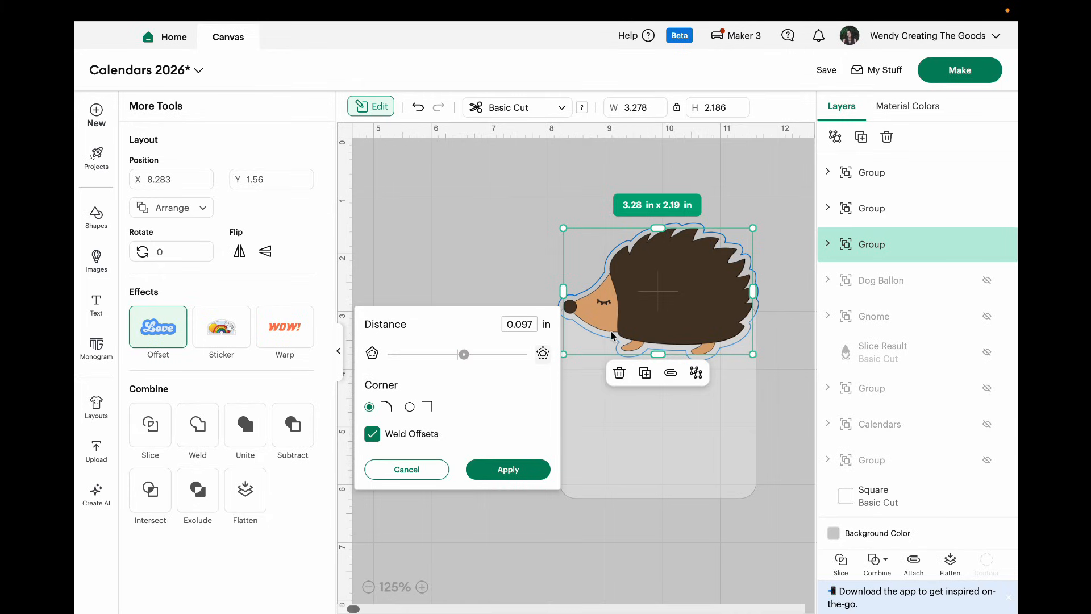
{"action": "left_click", "coordinate": [508, 470]}
{"action": "left_click", "coordinate": [339, 351]}
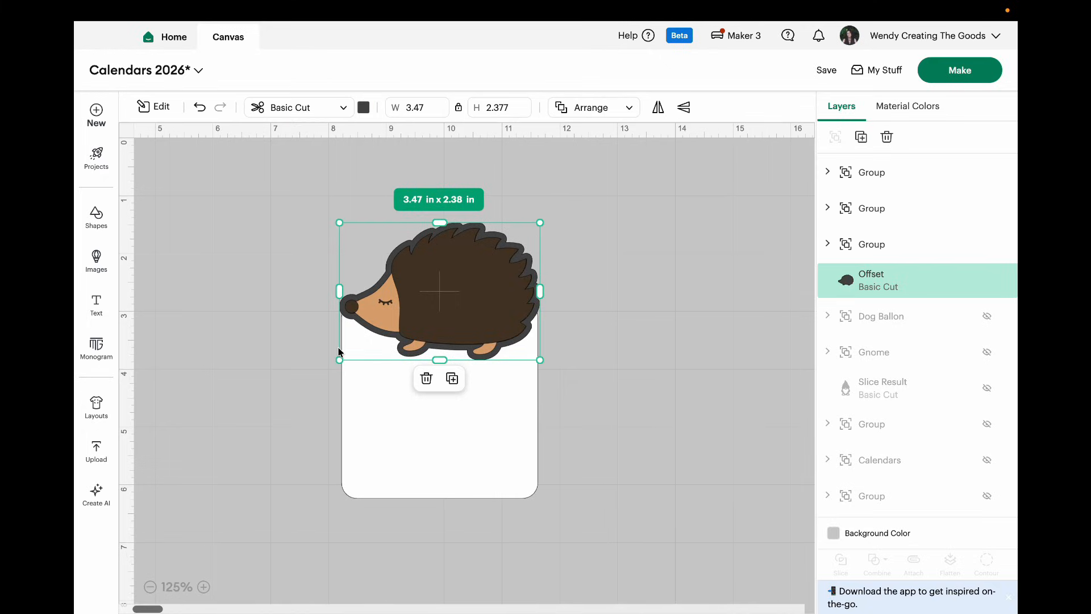
Step: Move the hedgehog aside and weld its offset silhouette to the white rounded square
{"action": "left_click_drag", "start_coordinate": [448, 265], "coordinate": [713, 186]}
{"action": "left_click_drag", "start_coordinate": [287, 240], "coordinate": [554, 575]}
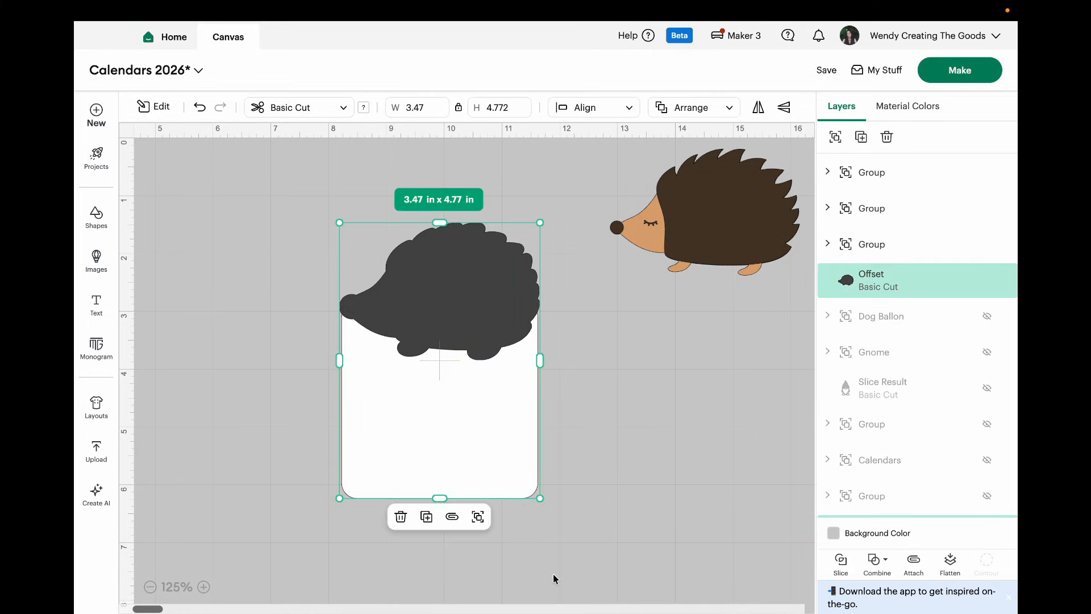
{"action": "left_click", "coordinate": [876, 568]}
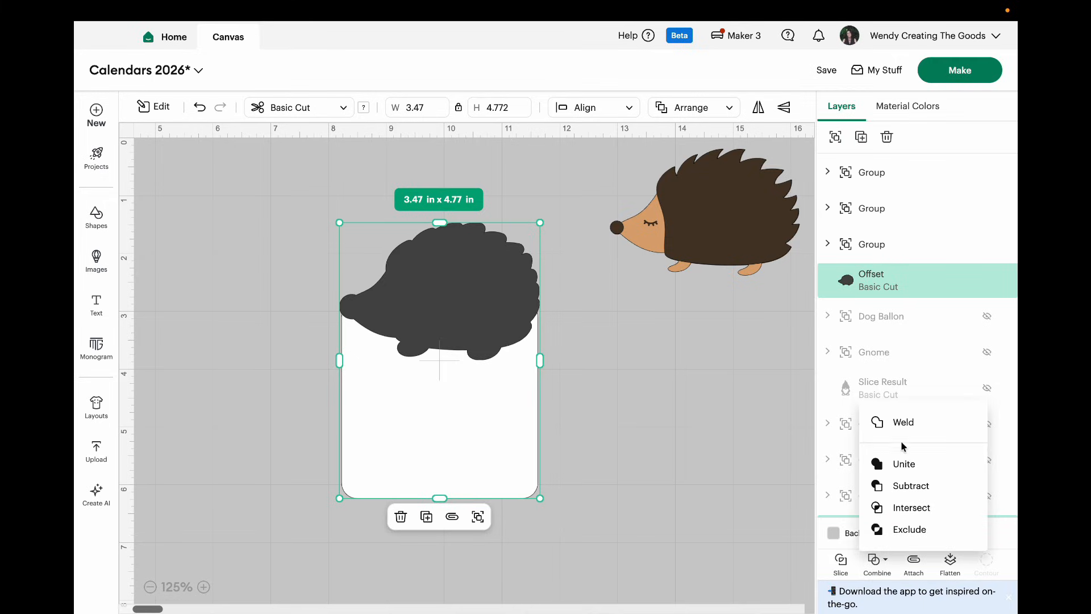
{"action": "left_click", "coordinate": [903, 421]}
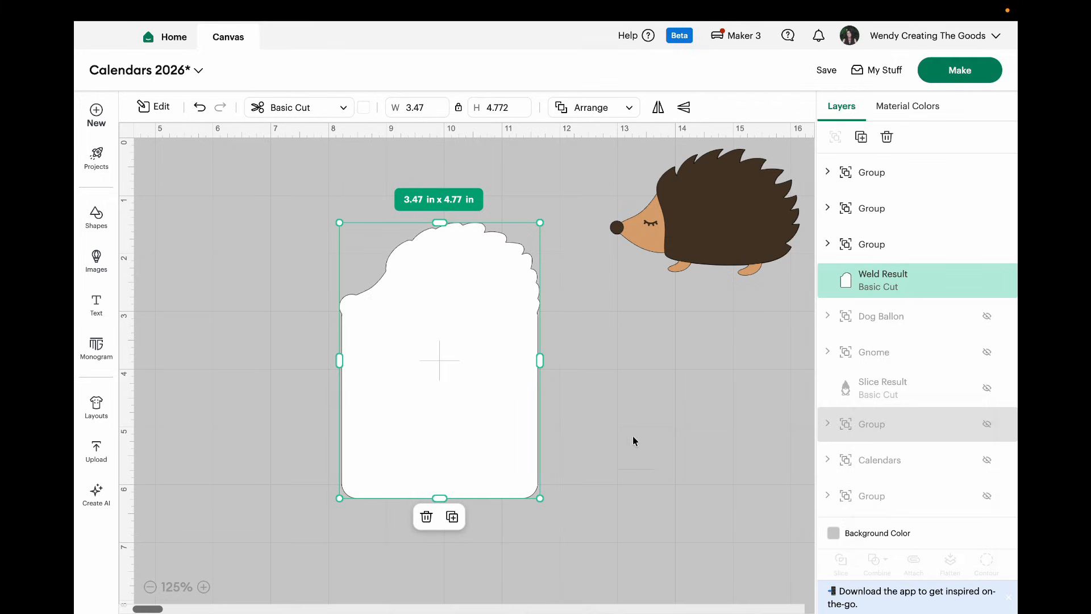
Step: Shift the welded white page over and place the hedgehog back on its head with an even white border
{"action": "left_click_drag", "start_coordinate": [455, 410], "coordinate": [566, 420]}
{"action": "left_click_drag", "start_coordinate": [692, 220], "coordinate": [549, 311]}
{"action": "left_click", "coordinate": [719, 429]}
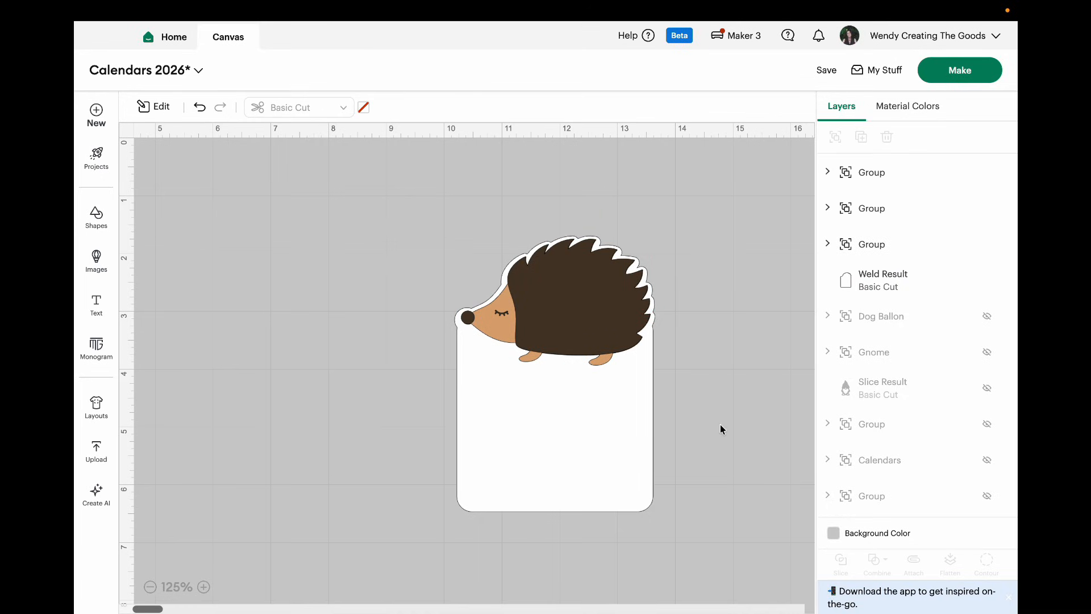
{"action": "left_click_drag", "start_coordinate": [428, 205], "coordinate": [670, 561]}
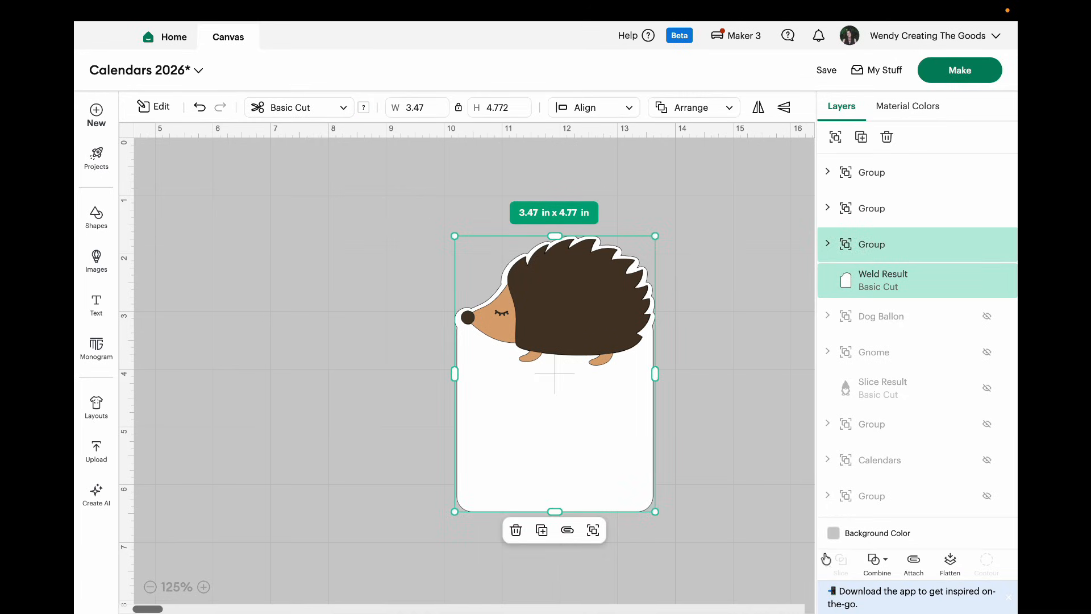
{"action": "left_click", "coordinate": [729, 548]}
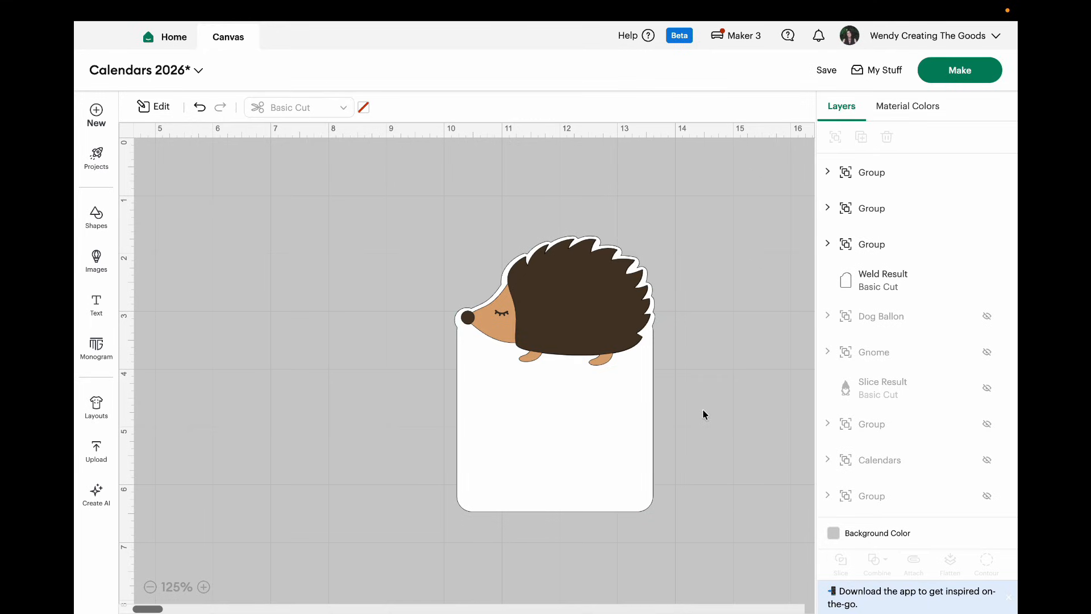
Step: Ungroup the hedgehog and hide its dark brown layer
{"action": "left_click", "coordinate": [601, 294]}
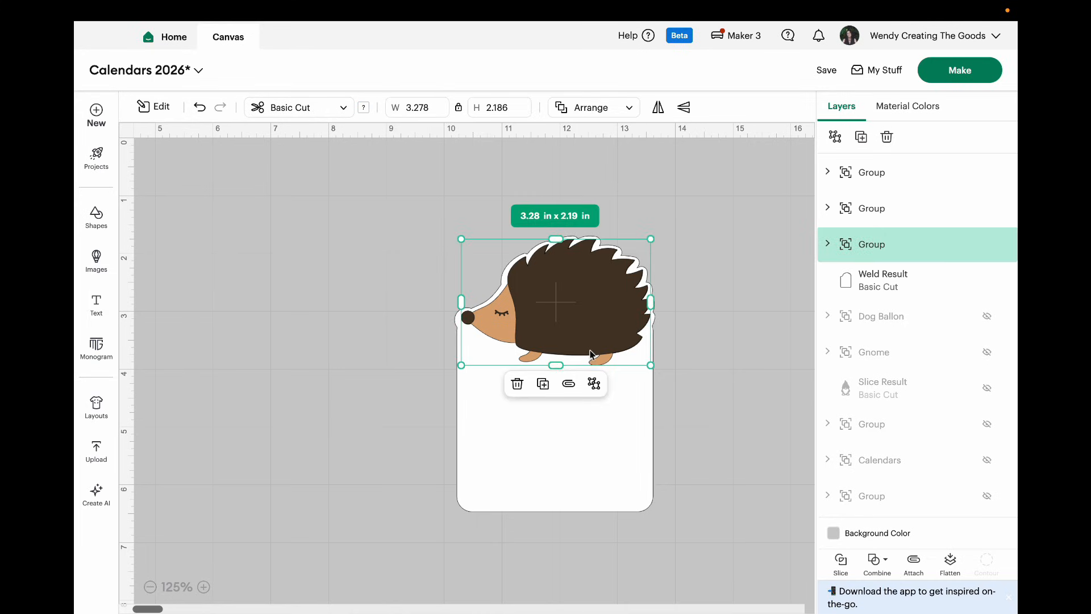
{"action": "left_click", "coordinate": [594, 384]}
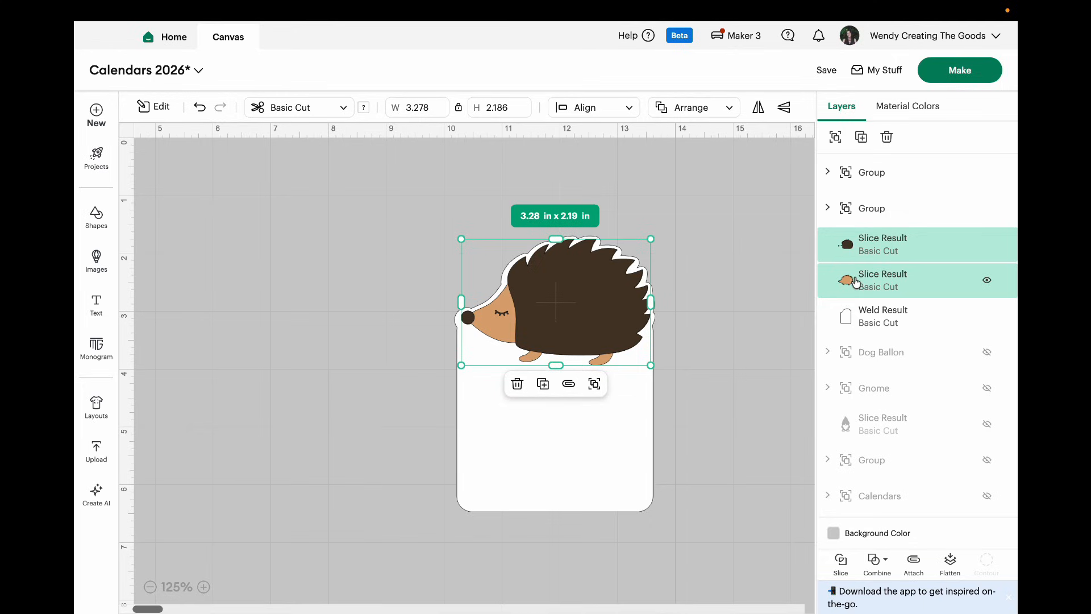
{"action": "left_click", "coordinate": [987, 247]}
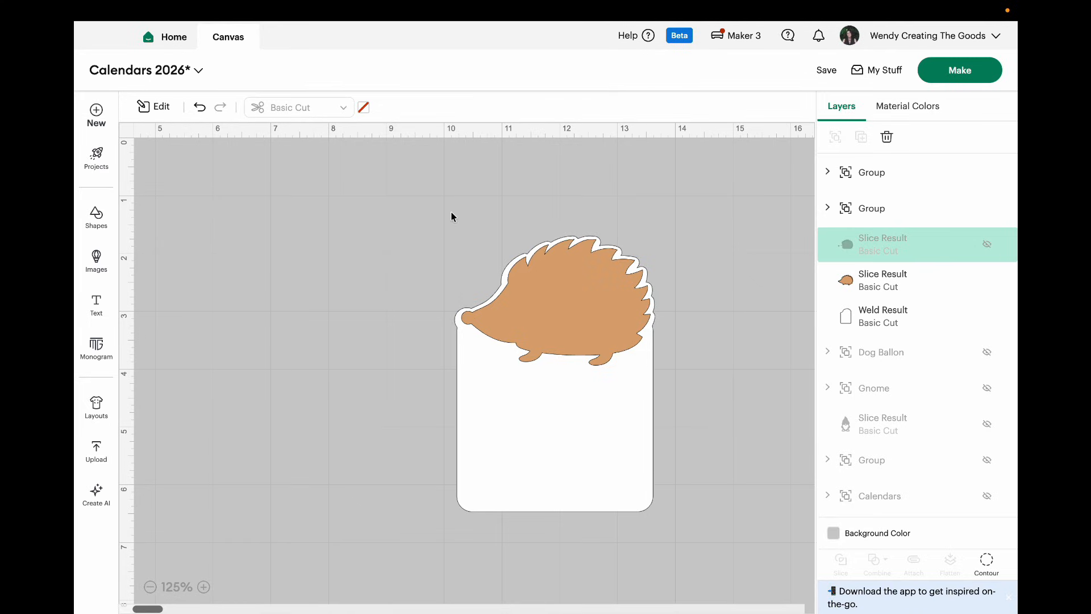
Step: Slice the tan hedgehog out of the white page, set the tan piece aside, and delete the white cutout
{"action": "left_click_drag", "start_coordinate": [448, 211], "coordinate": [694, 541]}
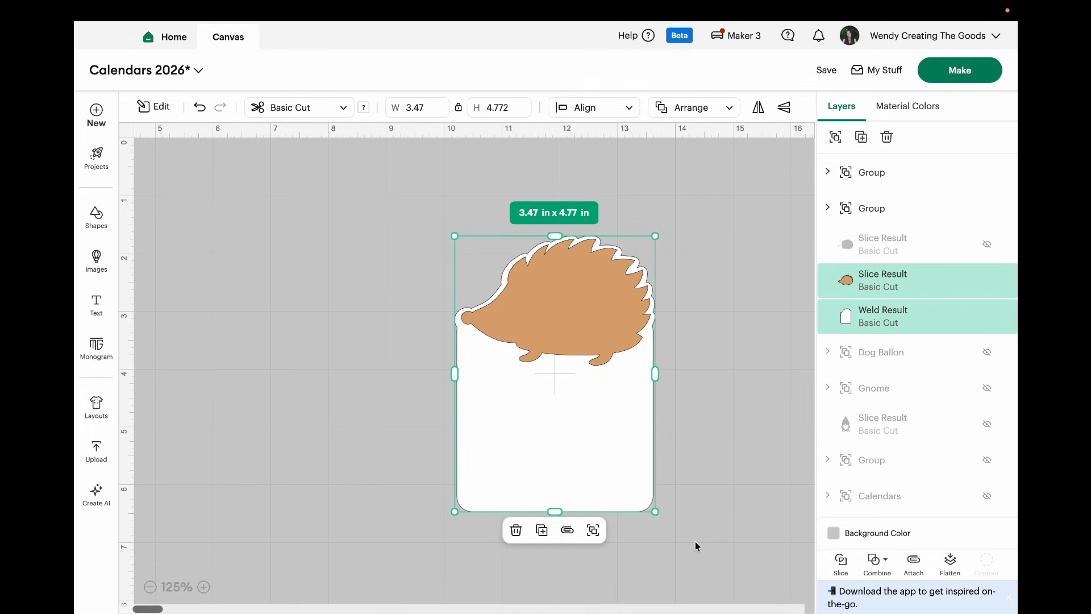
{"action": "left_click", "coordinate": [842, 563]}
{"action": "left_click_drag", "start_coordinate": [580, 316], "coordinate": [297, 312]}
{"action": "left_click", "coordinate": [533, 310]}
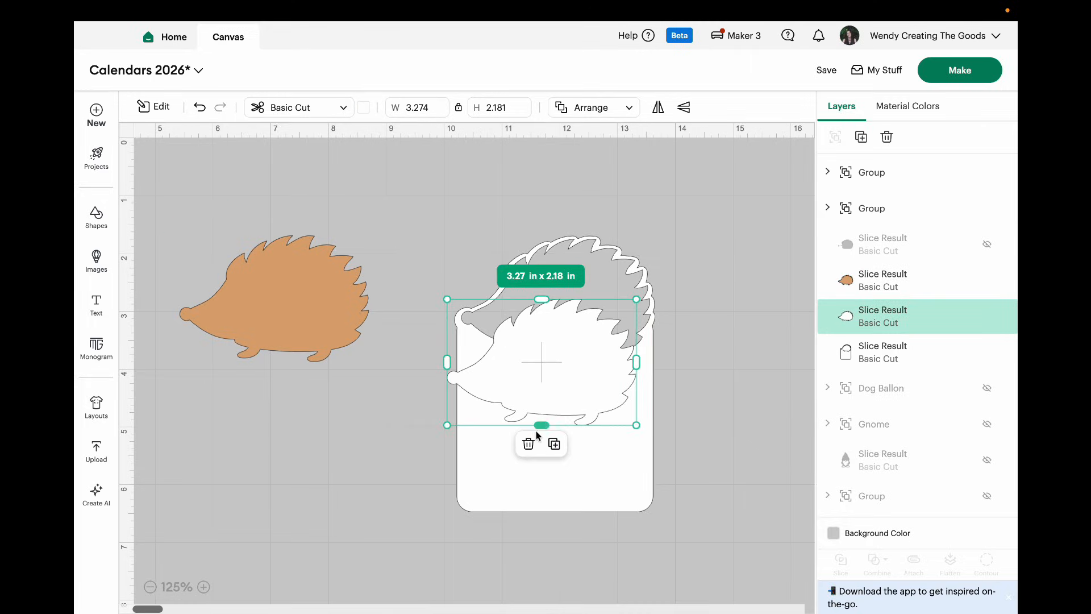
{"action": "left_click", "coordinate": [533, 444]}
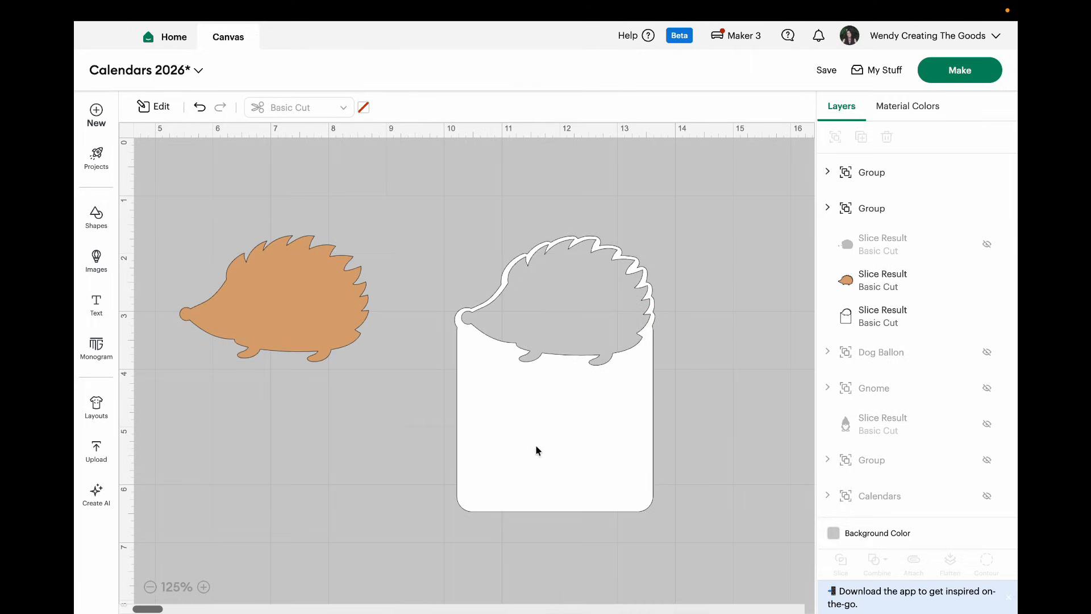
Step: Duplicate the white page with the hedgehog cutout and place the copy beneath the tan hedgehog
{"action": "left_click", "coordinate": [592, 442]}
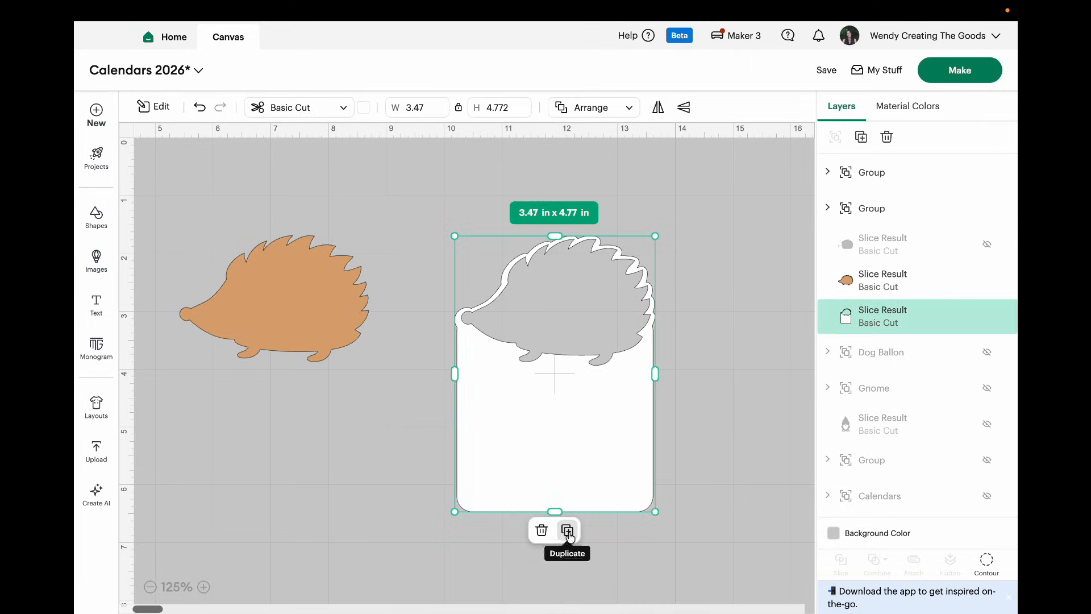
{"action": "left_click", "coordinate": [565, 528]}
{"action": "left_click_drag", "start_coordinate": [583, 469], "coordinate": [270, 531]}
{"action": "left_click_drag", "start_coordinate": [307, 237], "coordinate": [289, 139]}
{"action": "left_click_drag", "start_coordinate": [322, 494], "coordinate": [318, 434]}
Step: Hide all contours of the original white page to make it a solid silhouette
{"action": "left_click", "coordinate": [563, 419]}
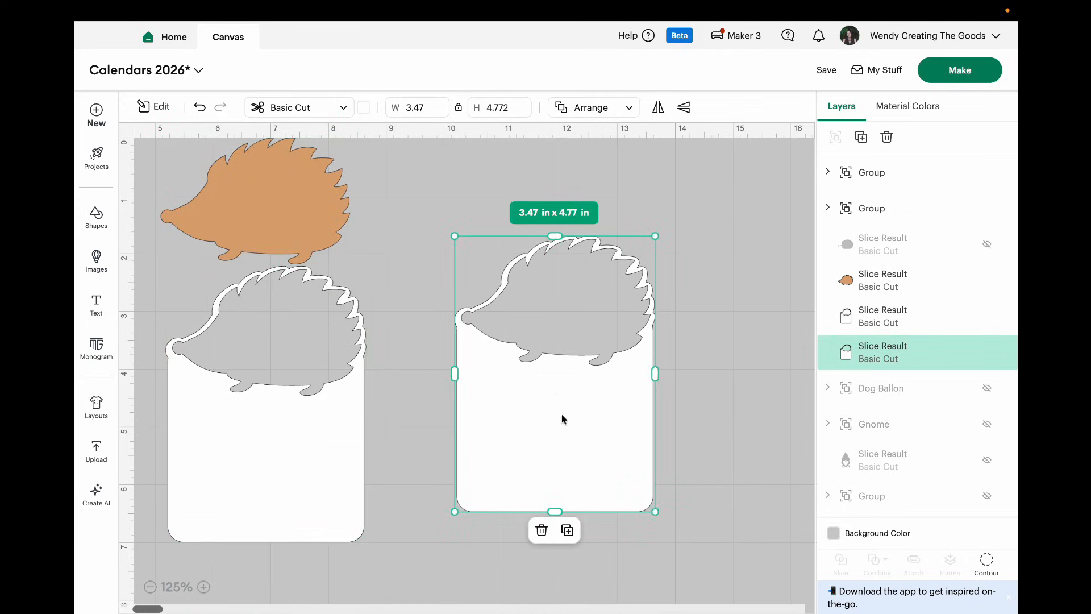
{"action": "left_click", "coordinate": [987, 562]}
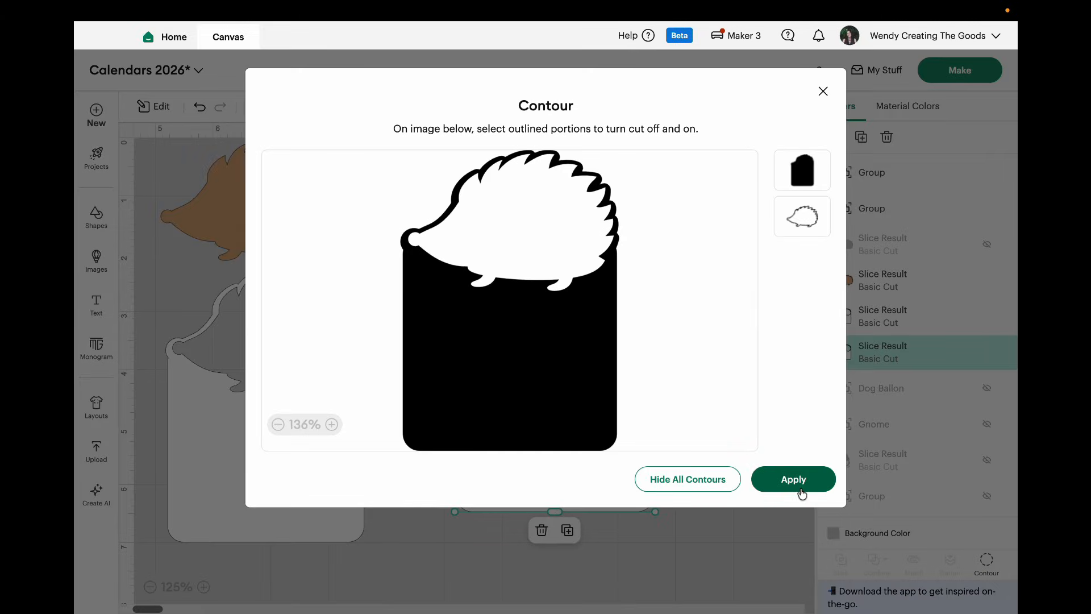
{"action": "left_click", "coordinate": [707, 484]}
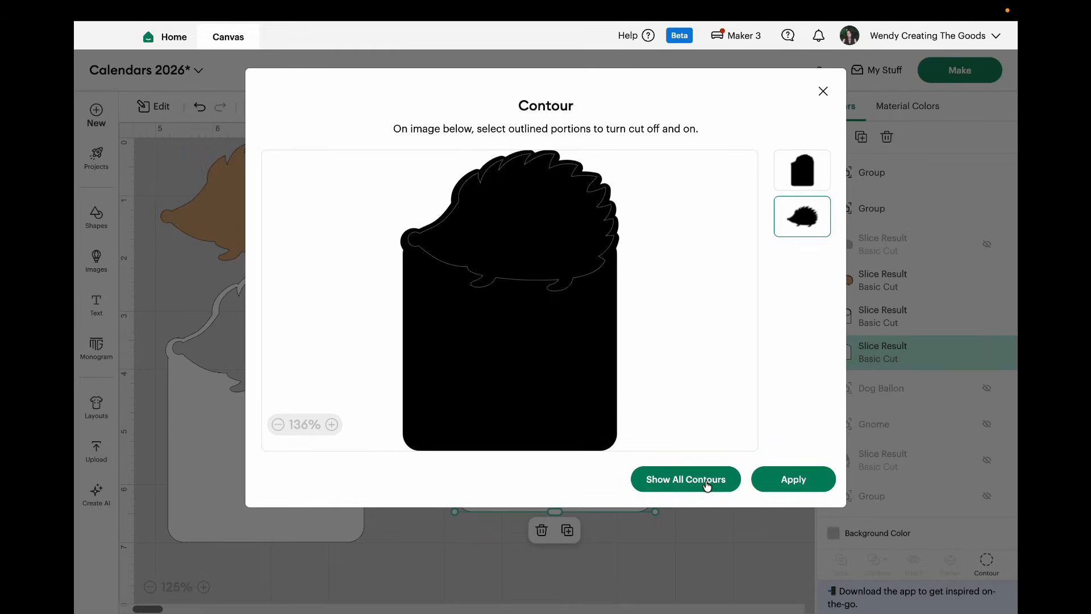
{"action": "left_click", "coordinate": [779, 489]}
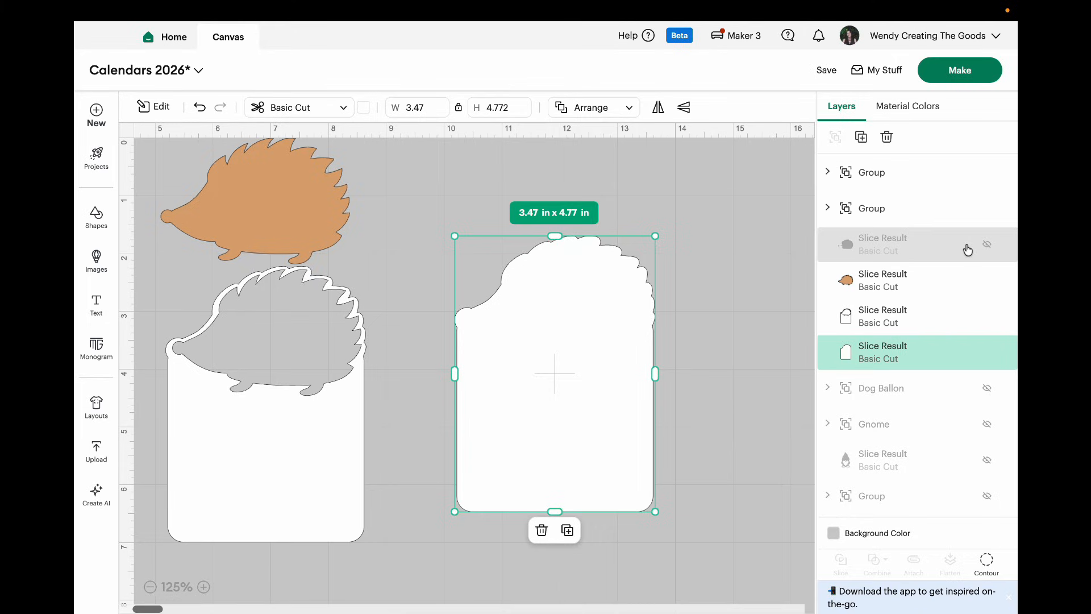
Step: Show the dark brown hedgehog layer again and slice it from the solid white page
{"action": "left_click", "coordinate": [987, 245]}
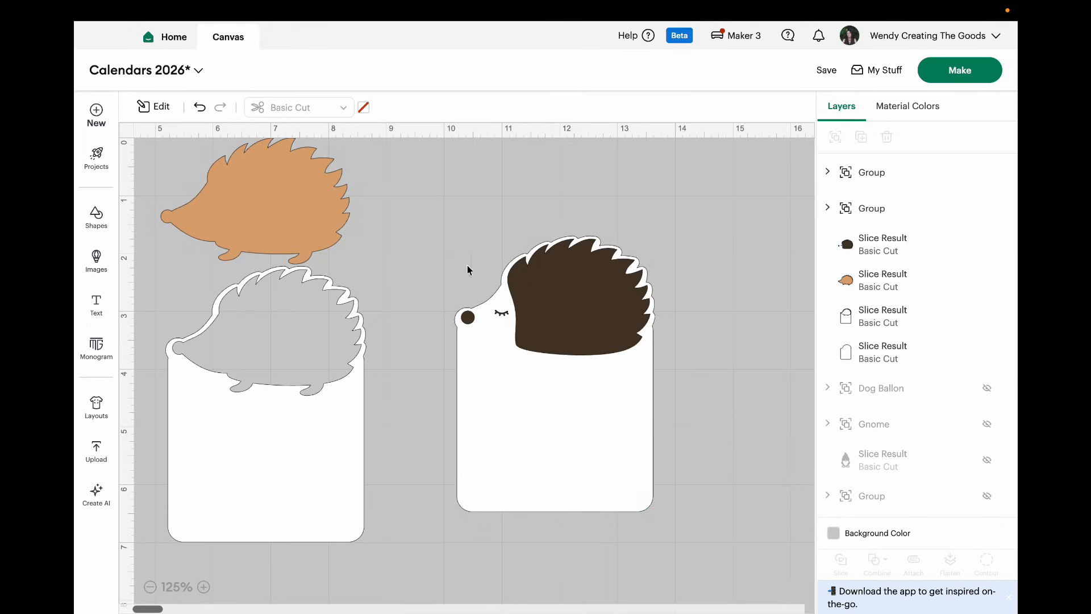
{"action": "left_click_drag", "start_coordinate": [477, 244], "coordinate": [487, 258]}
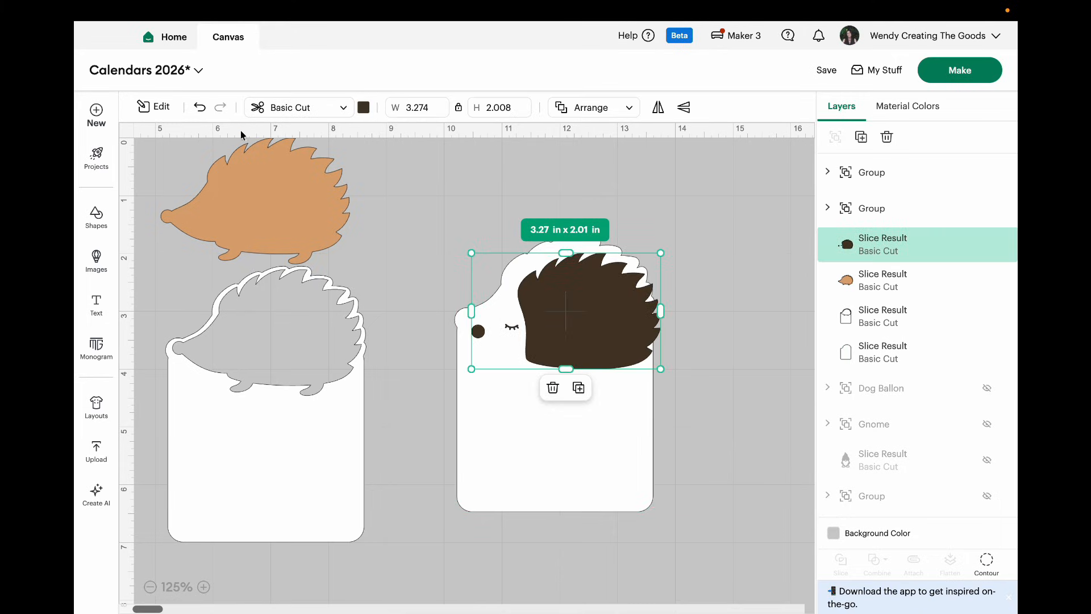
{"action": "left_click", "coordinate": [200, 107]}
{"action": "left_click_drag", "start_coordinate": [423, 183], "coordinate": [696, 563]}
{"action": "left_click", "coordinate": [840, 561]}
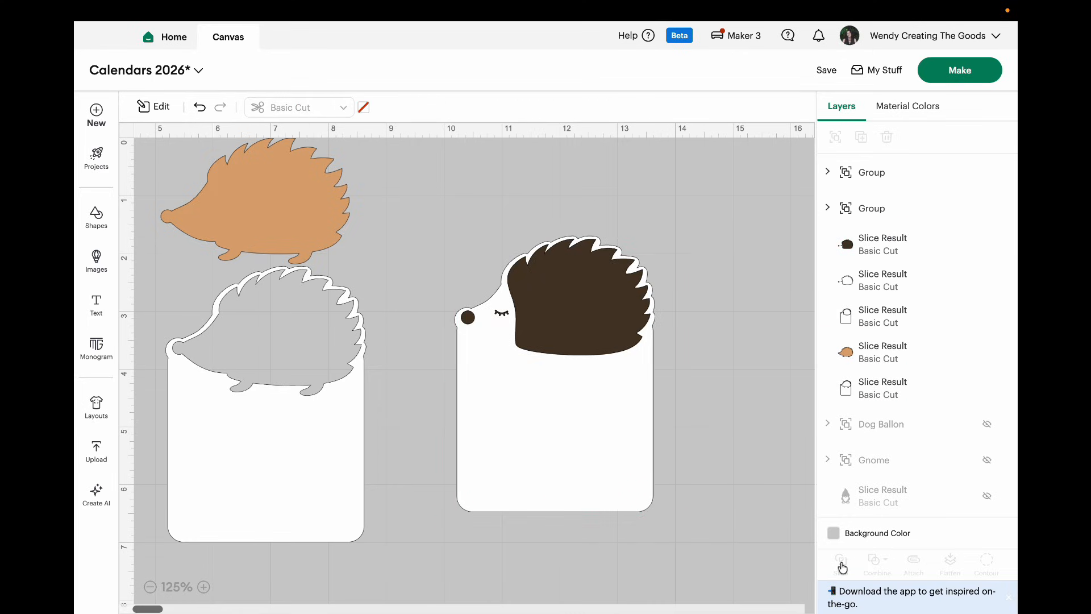
Step: Move the dark brown piece onto the tan hedgehog, remove the white cutouts, and duplicate the sliced page
{"action": "left_click_drag", "start_coordinate": [574, 319], "coordinate": [229, 160]}
{"action": "left_click_drag", "start_coordinate": [562, 344], "coordinate": [488, 339]}
{"action": "left_click", "coordinate": [563, 459]}
{"action": "left_click", "coordinate": [726, 568]}
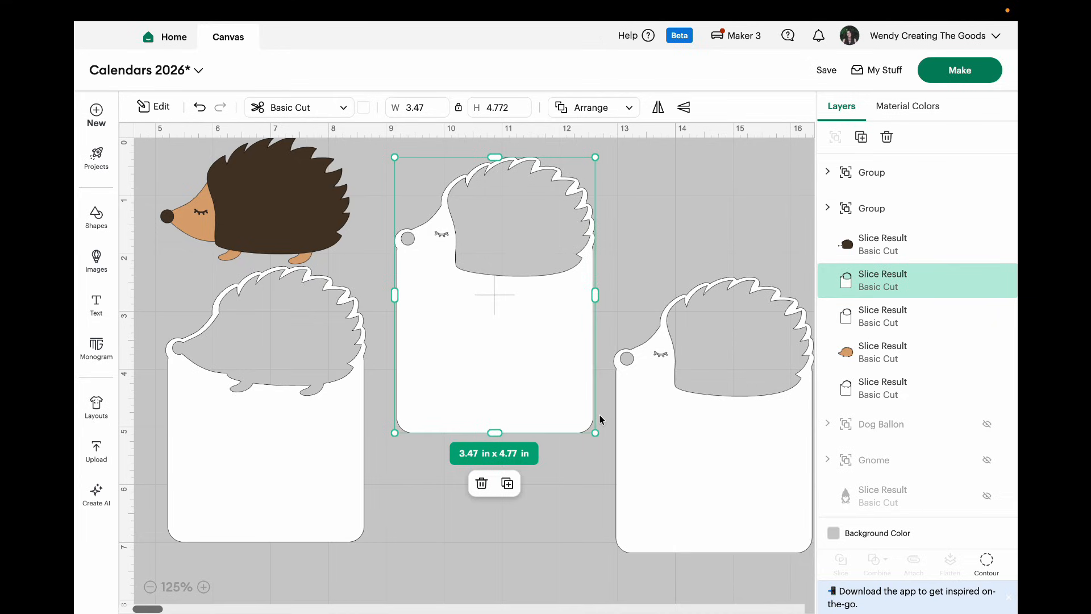
Step: Hide all contours of one sliced page copy and colour the solid page dark brown
{"action": "left_click", "coordinate": [985, 562]}
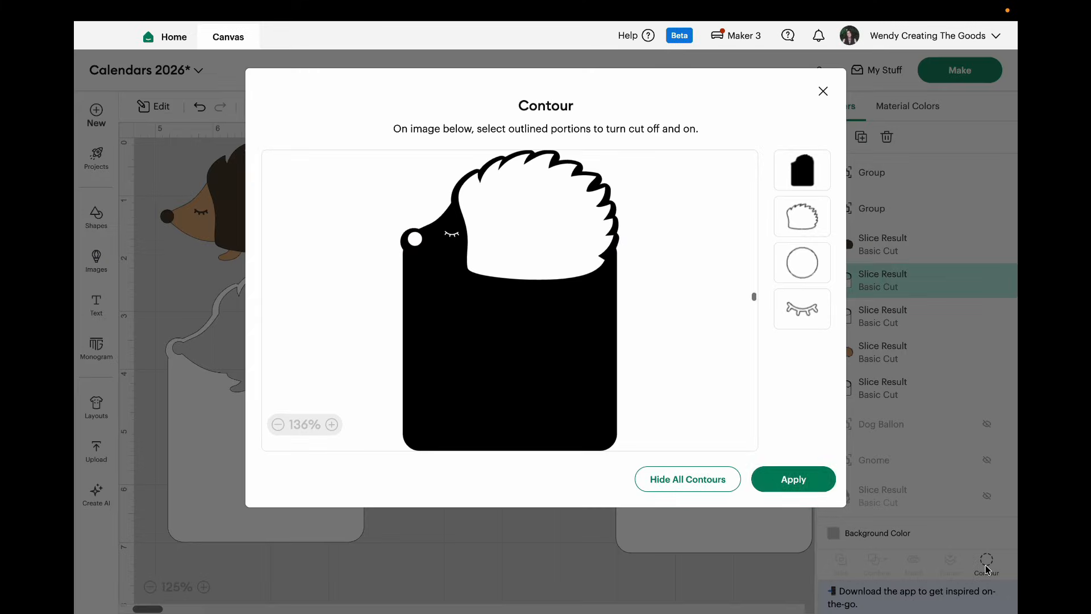
{"action": "left_click", "coordinate": [726, 479]}
{"action": "left_click", "coordinate": [793, 479]}
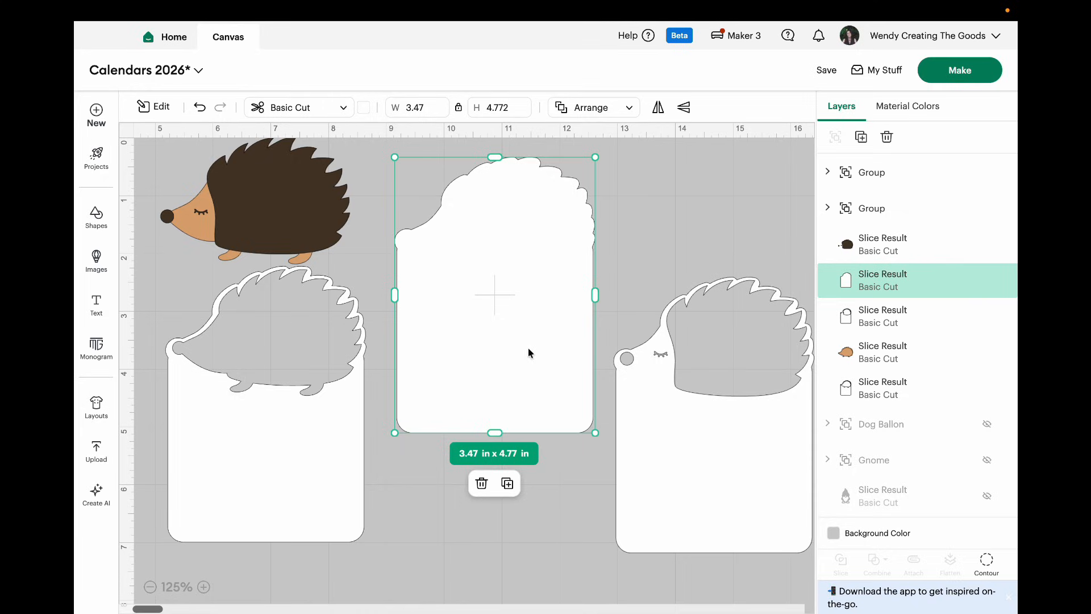
{"action": "left_click", "coordinate": [366, 112]}
{"action": "left_click", "coordinate": [409, 165]}
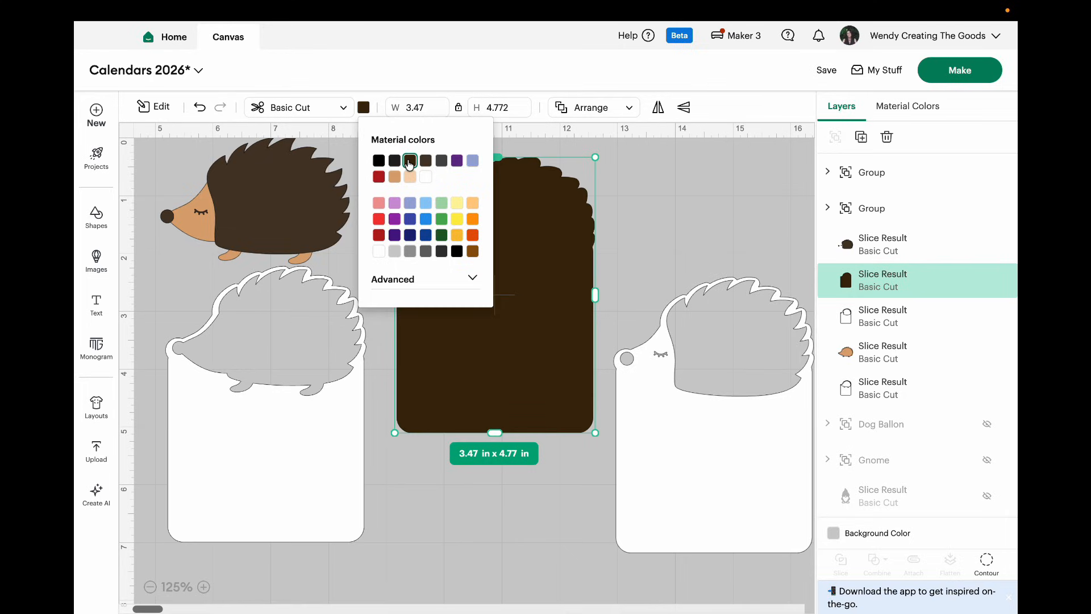
Step: Bring the page with the spine, nose and eye cutouts to the front, stack it on the brown page, and colour it tan
{"action": "left_click_drag", "start_coordinate": [707, 483], "coordinate": [598, 412]}
{"action": "left_click", "coordinate": [625, 107]}
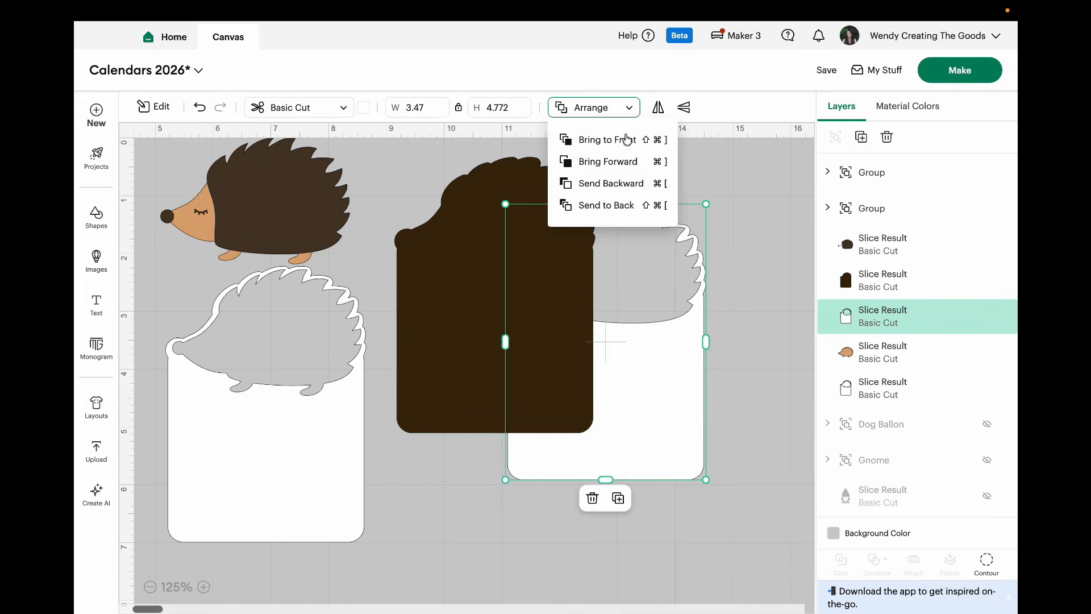
{"action": "left_click", "coordinate": [625, 147]}
{"action": "left_click_drag", "start_coordinate": [649, 409], "coordinate": [540, 364]}
{"action": "left_click", "coordinate": [363, 108]}
{"action": "left_click", "coordinate": [392, 179]}
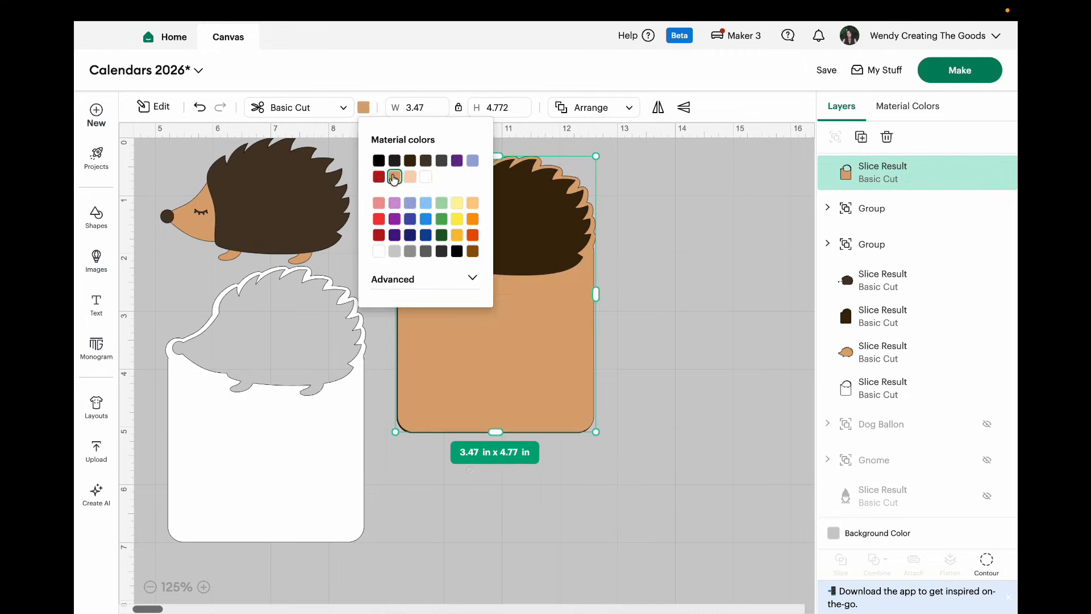
Step: Bring the white page with the full hedgehog cutout to the front and stack it on the tan page
{"action": "left_click", "coordinate": [663, 439]}
{"action": "left_click_drag", "start_coordinate": [339, 455], "coordinate": [429, 424]}
{"action": "left_click", "coordinate": [621, 108]}
{"action": "left_click", "coordinate": [619, 139]}
{"action": "left_click_drag", "start_coordinate": [378, 465], "coordinate": [515, 386]}
Step: Centre the white, tan and dark brown page layers on each other, and select the stack again
{"action": "left_click_drag", "start_coordinate": [561, 516], "coordinate": [479, 186]}
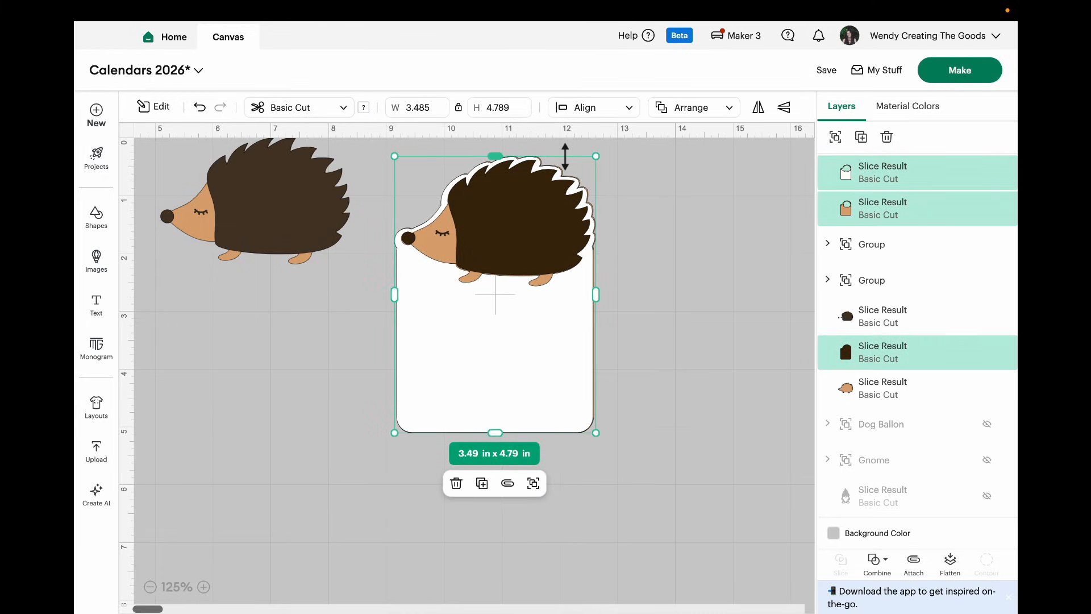
{"action": "left_click", "coordinate": [628, 107]}
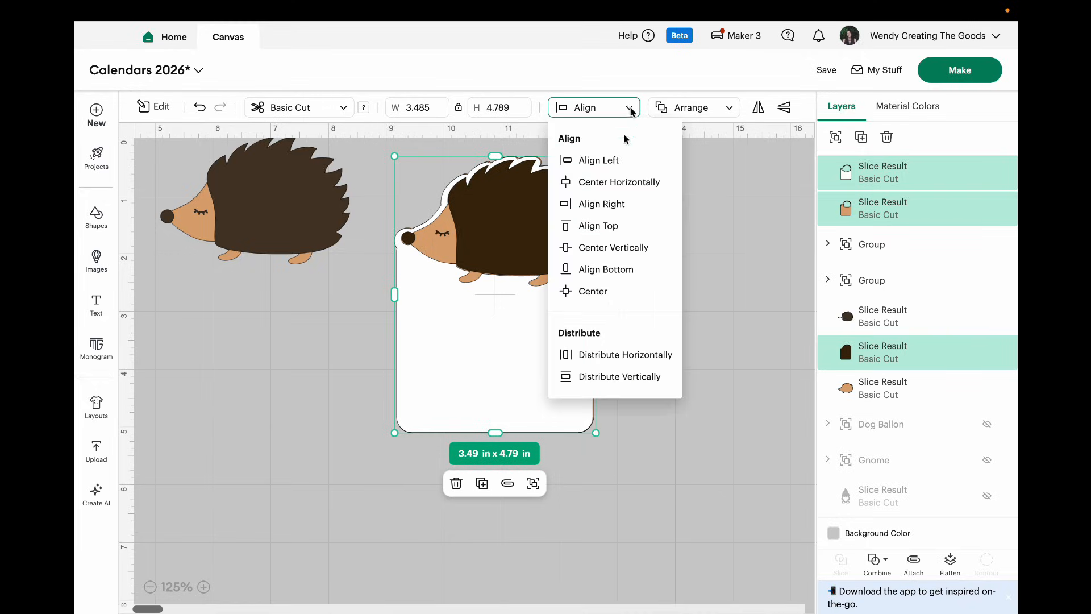
{"action": "left_click", "coordinate": [613, 301]}
{"action": "left_click", "coordinate": [646, 429]}
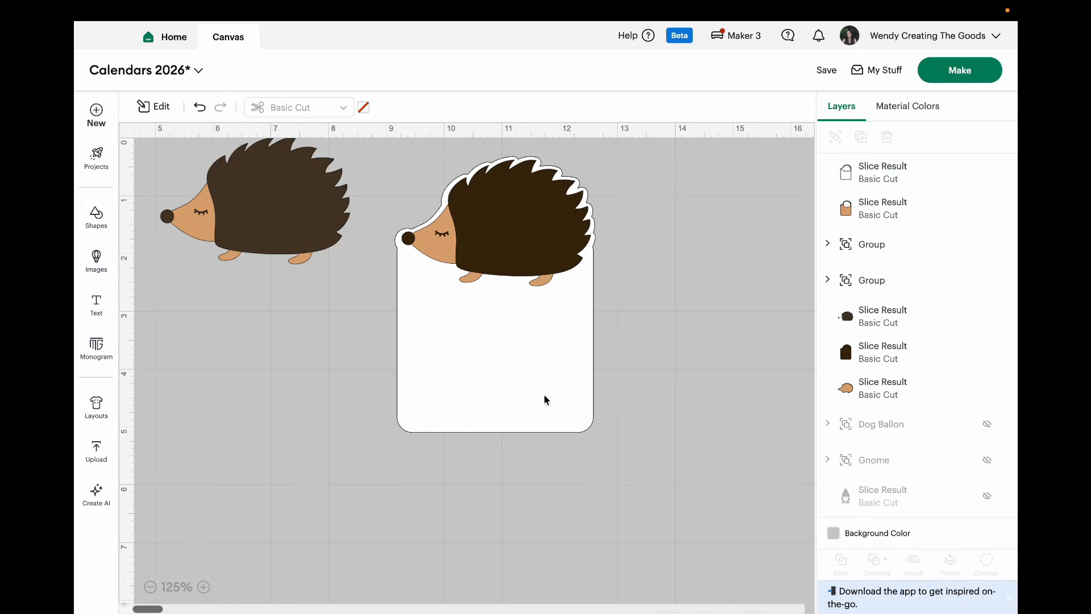
{"action": "left_click_drag", "start_coordinate": [575, 461], "coordinate": [420, 194]}
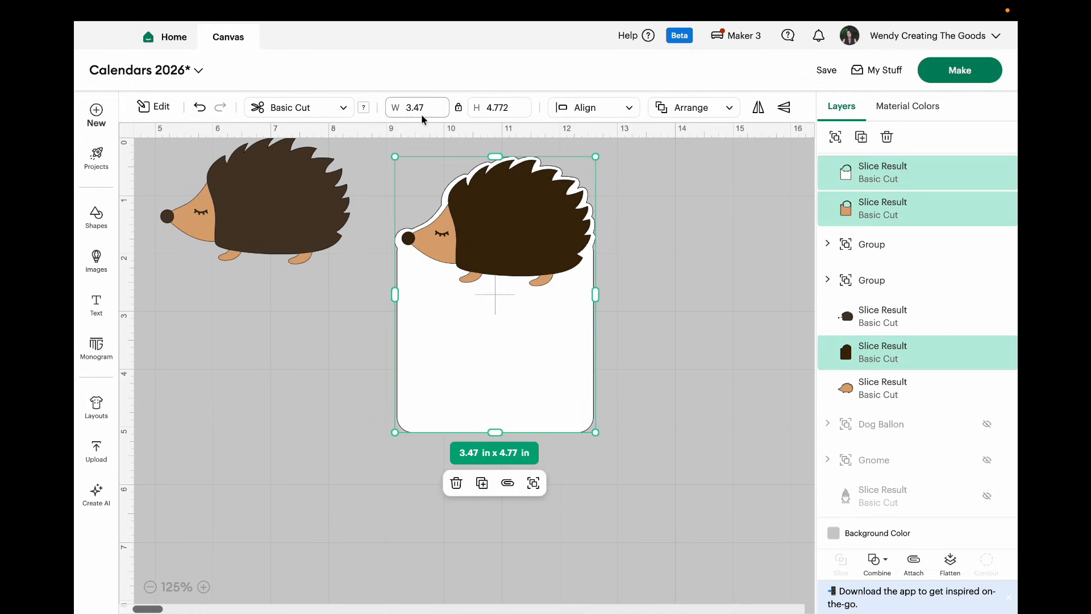
Step: Set the height of the hedgehog page stack to 5.0 in and move the stack aside on the canvas
{"action": "left_click", "coordinate": [495, 113]}
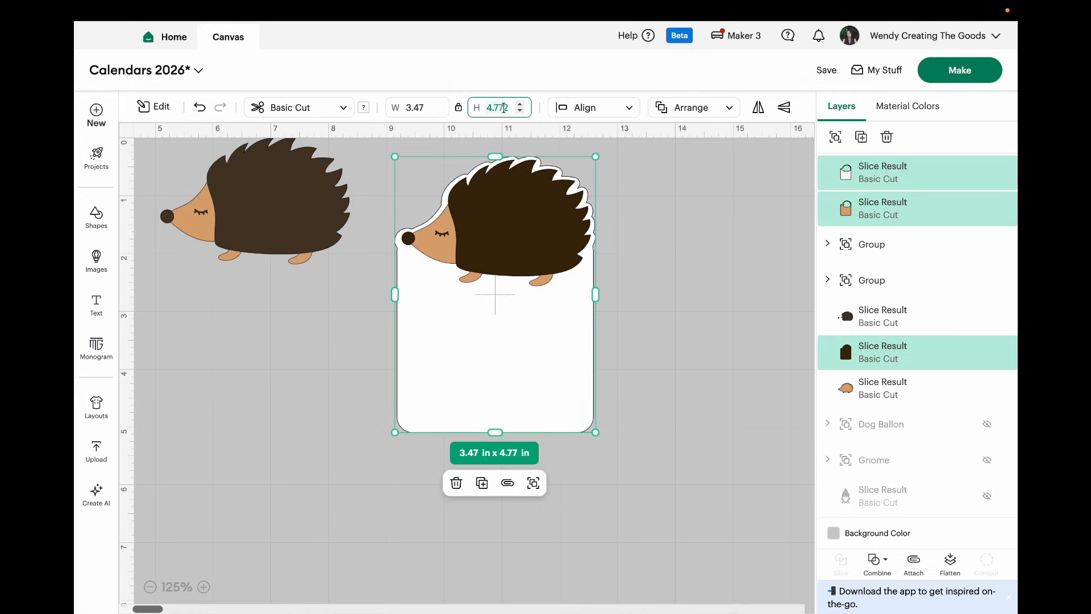
{"action": "key", "text": "BackSpace"}
{"action": "type", "text": "5.0"}
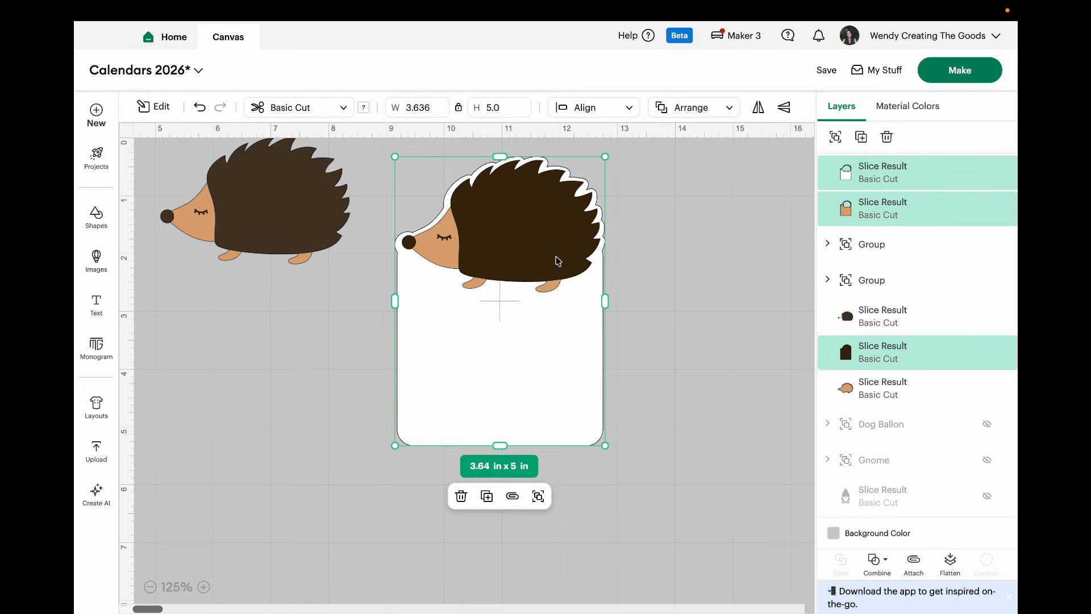
{"action": "left_click_drag", "start_coordinate": [558, 355], "coordinate": [609, 377]}
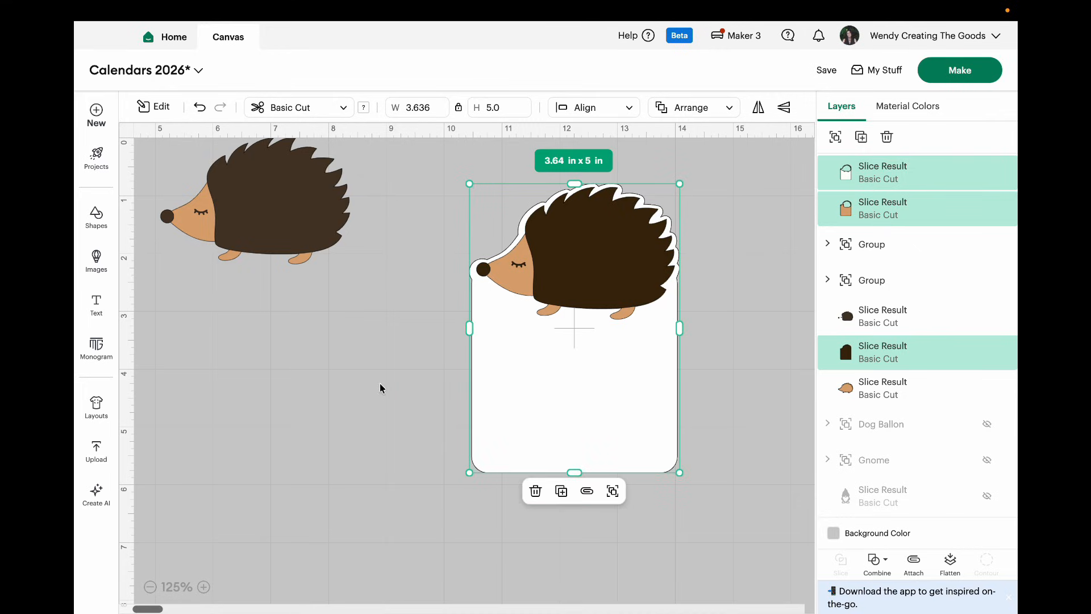
Step: Group the loose hedgehog pieces and move the group away from the page stack
{"action": "left_click", "coordinate": [293, 199]}
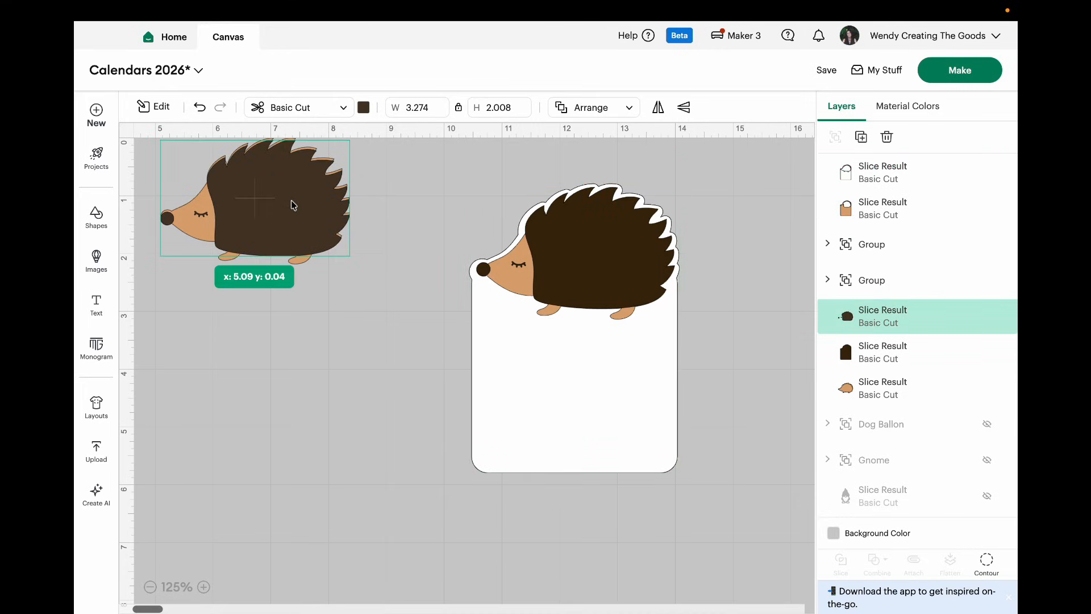
{"action": "left_click_drag", "start_coordinate": [334, 283], "coordinate": [945, 261]}
{"action": "left_click", "coordinate": [292, 312]}
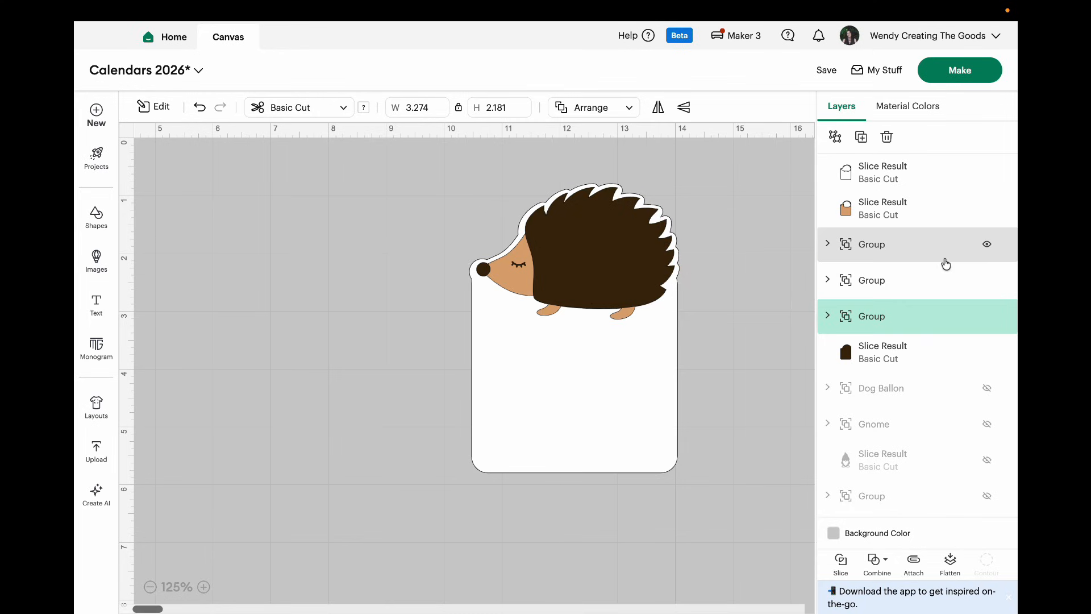
Step: Duplicate the white hedgehog cutout page and set one page beside the layered stack
{"action": "left_click", "coordinate": [650, 385]}
{"action": "left_click_drag", "start_coordinate": [649, 388], "coordinate": [671, 372]}
{"action": "left_click", "coordinate": [620, 513]}
{"action": "left_click_drag", "start_coordinate": [648, 477], "coordinate": [344, 421]}
{"action": "left_click_drag", "start_coordinate": [554, 427], "coordinate": [521, 435]}
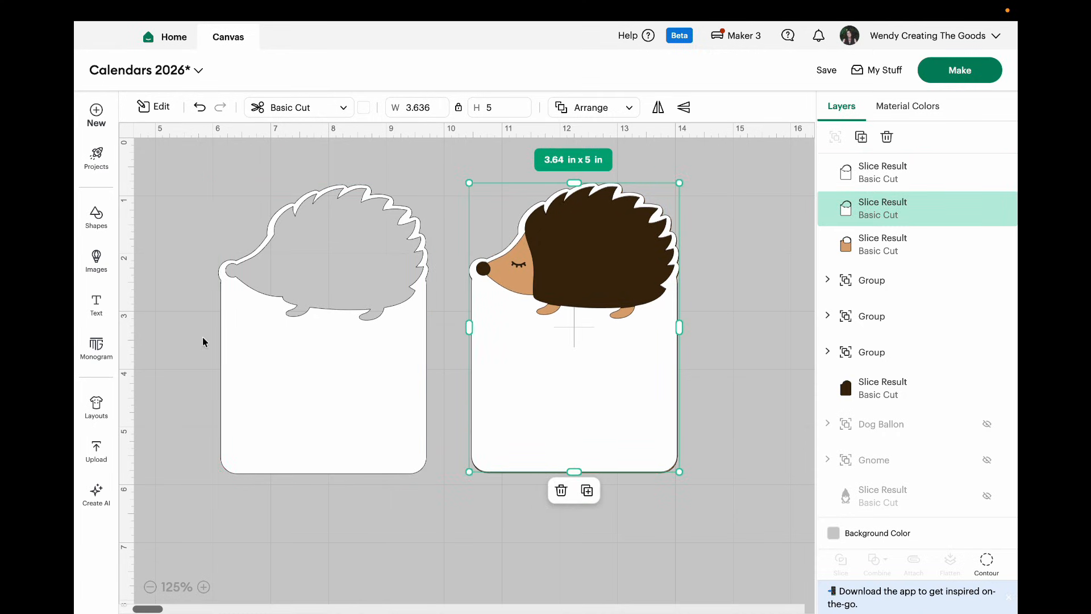
Step: Filter the calendar template images to bookmarked ones and insert the January and February 2026 calendars
{"action": "left_click", "coordinate": [96, 260]}
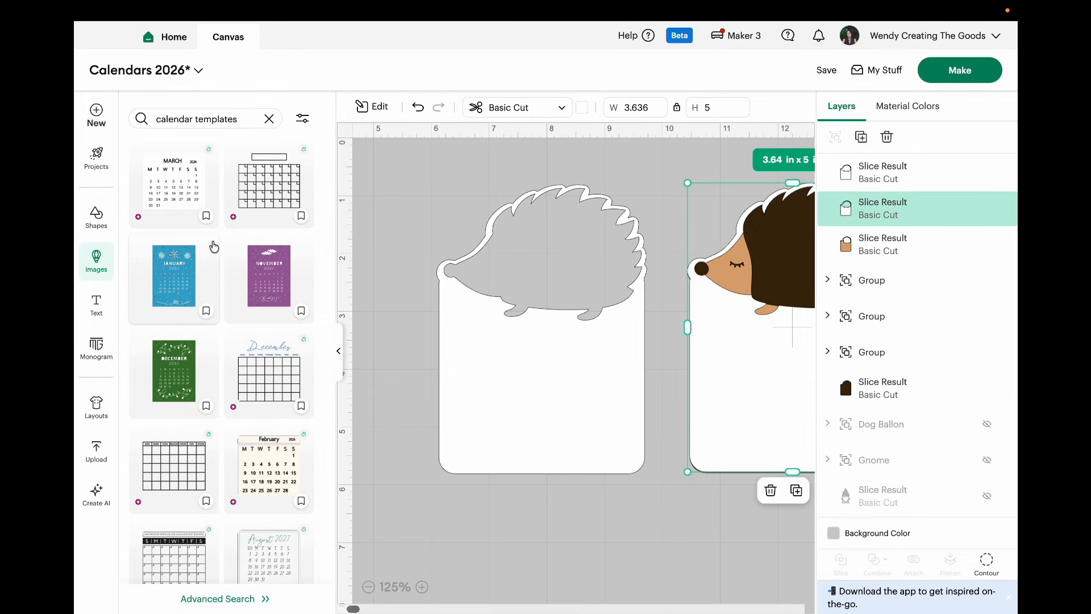
{"action": "left_click", "coordinate": [302, 118]}
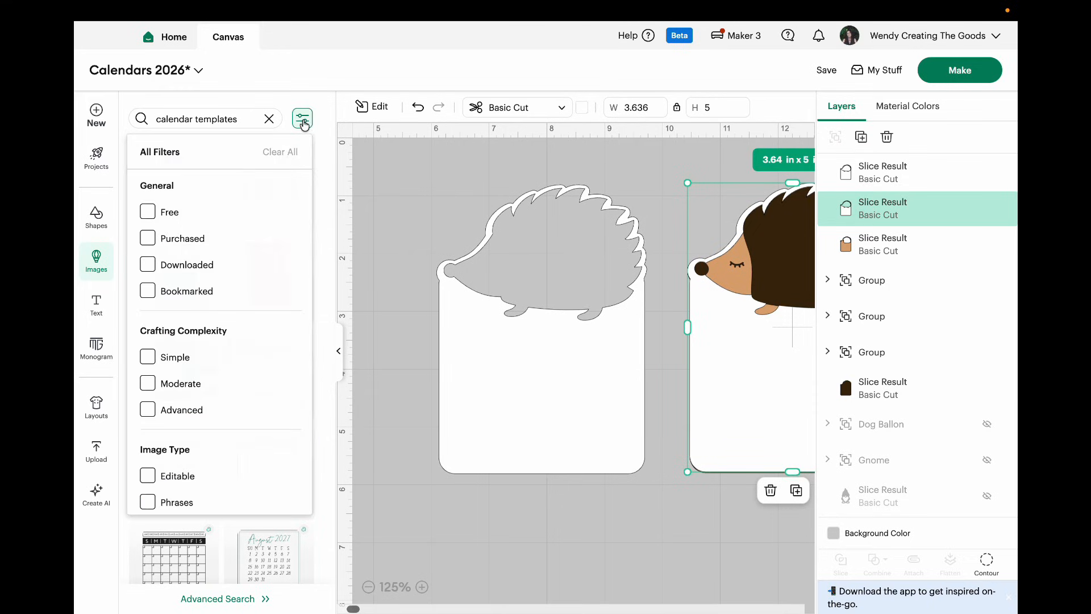
{"action": "left_click", "coordinate": [148, 291]}
{"action": "left_click", "coordinate": [414, 407]}
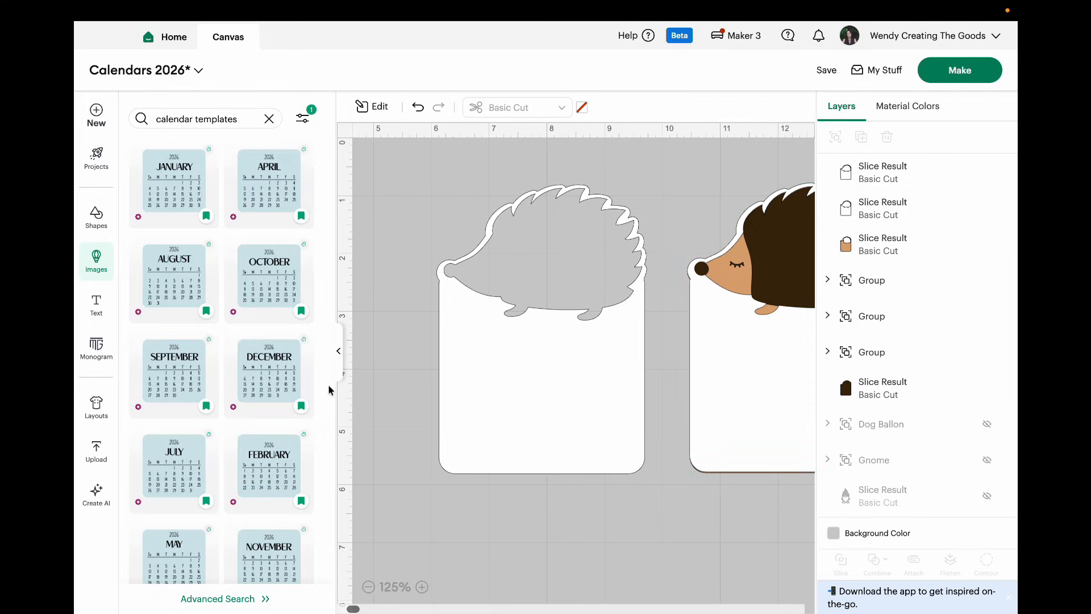
{"action": "left_click", "coordinate": [192, 189]}
{"action": "left_click", "coordinate": [269, 466]}
{"action": "left_click", "coordinate": [339, 351]}
Step: Place February on the hedgehog stack and January on the separate white page, deleting January's blue background
{"action": "left_click_drag", "start_coordinate": [241, 387], "coordinate": [599, 408]}
{"action": "left_click_drag", "start_coordinate": [211, 351], "coordinate": [364, 462]}
{"action": "left_click", "coordinate": [369, 486]}
{"action": "left_click", "coordinate": [414, 528]}
{"action": "left_click", "coordinate": [385, 334]}
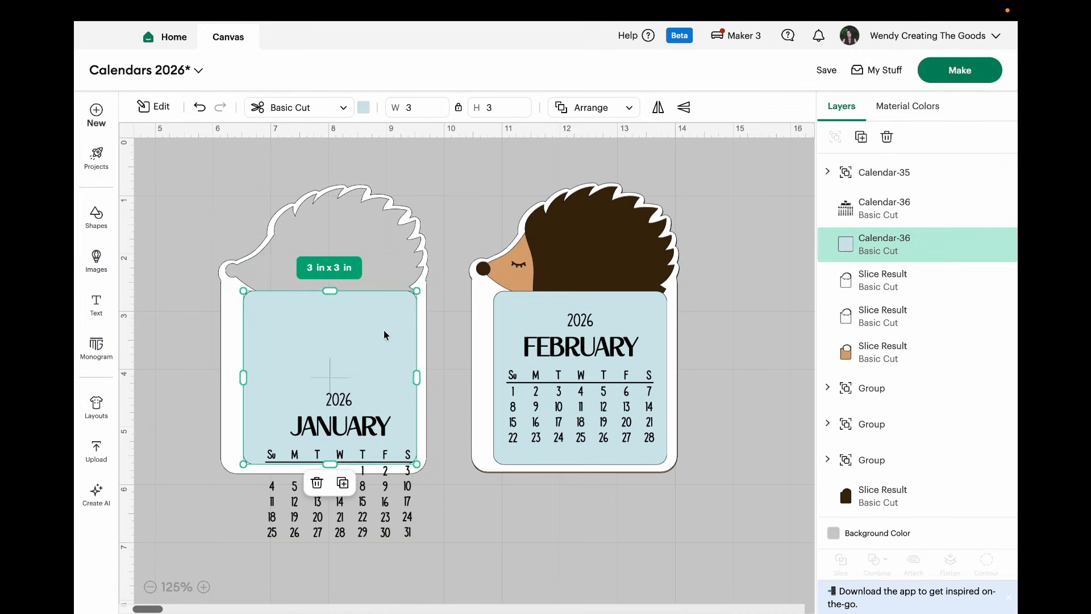
{"action": "left_click", "coordinate": [317, 482]}
{"action": "left_click_drag", "start_coordinate": [344, 514], "coordinate": [337, 437]}
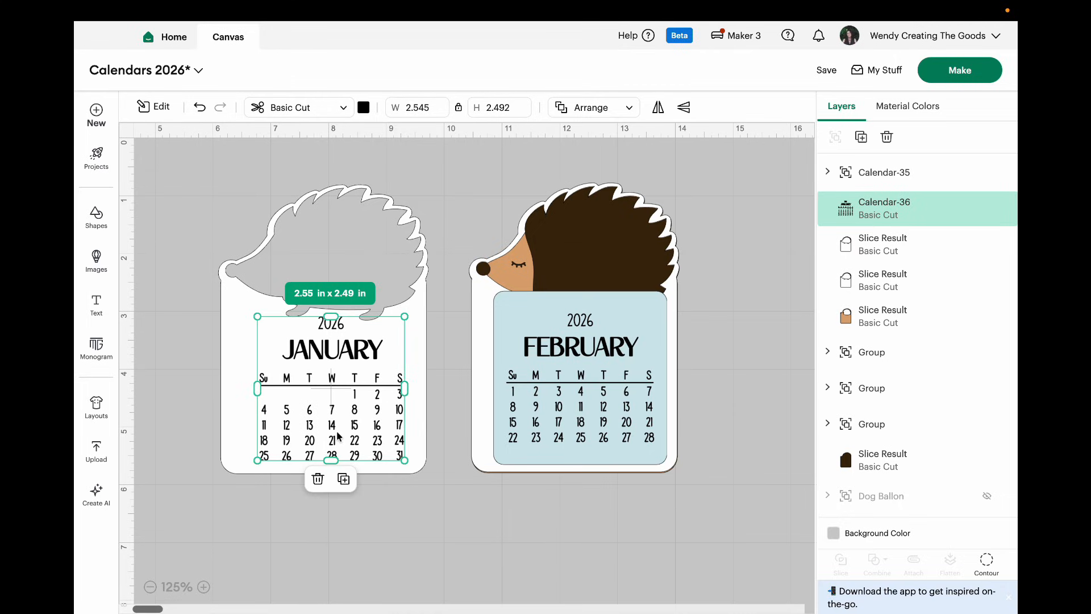
Step: Hide the "u" contour of the "Su" heading in the January calendar and reposition the white page beneath it
{"action": "left_click", "coordinate": [989, 562]}
{"action": "left_click", "coordinate": [373, 280]}
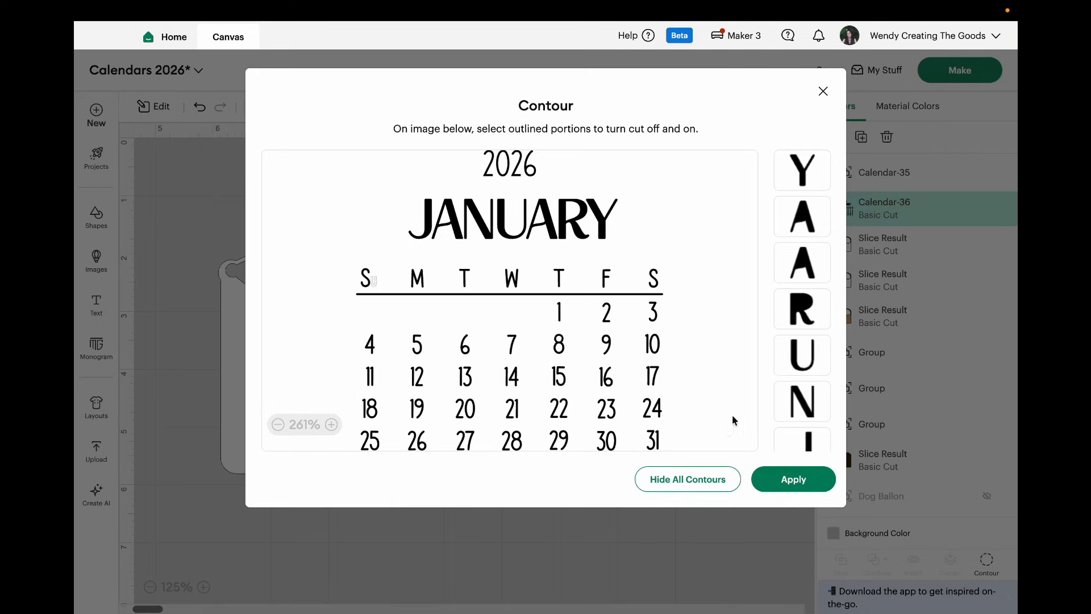
{"action": "left_click", "coordinate": [790, 479]}
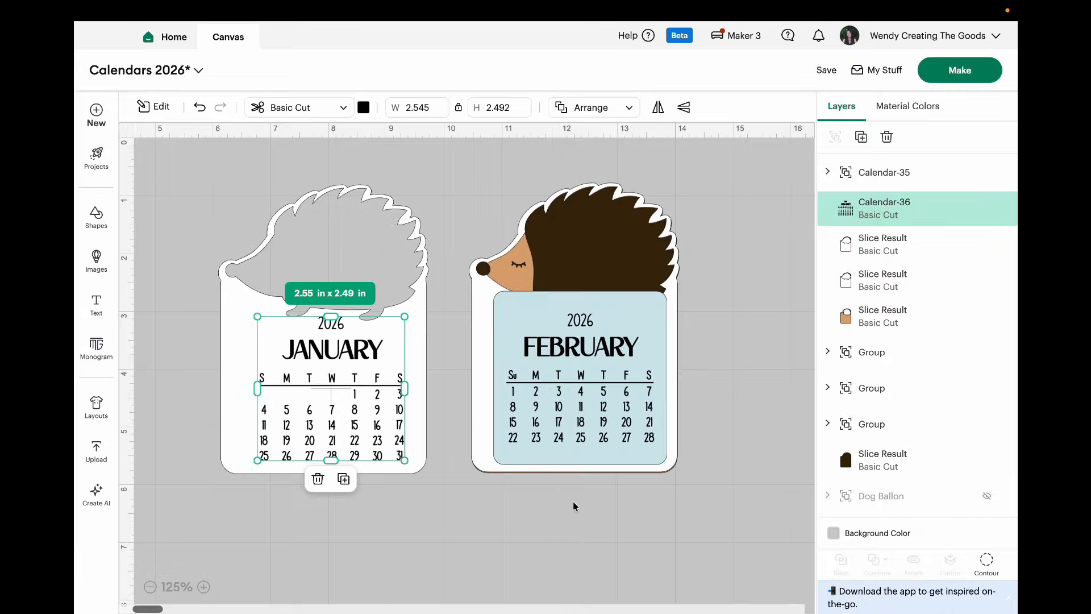
{"action": "left_click", "coordinate": [480, 546]}
{"action": "left_click", "coordinate": [332, 413]}
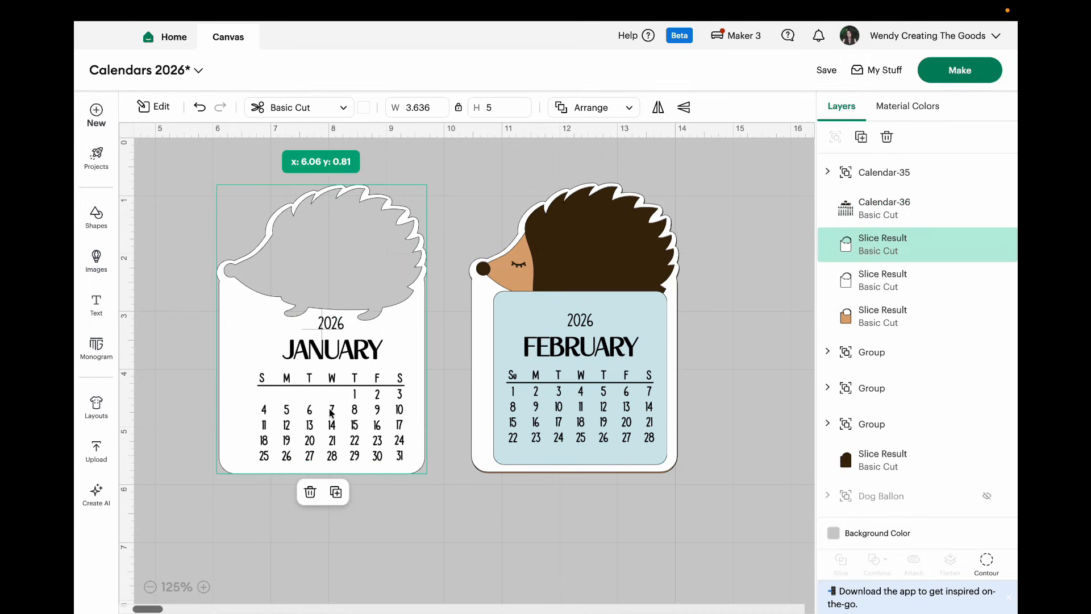
Step: Lower the February calendar on the hedgehog page, ungroup it and delete its blue background
{"action": "left_click_drag", "start_coordinate": [578, 434], "coordinate": [575, 446]}
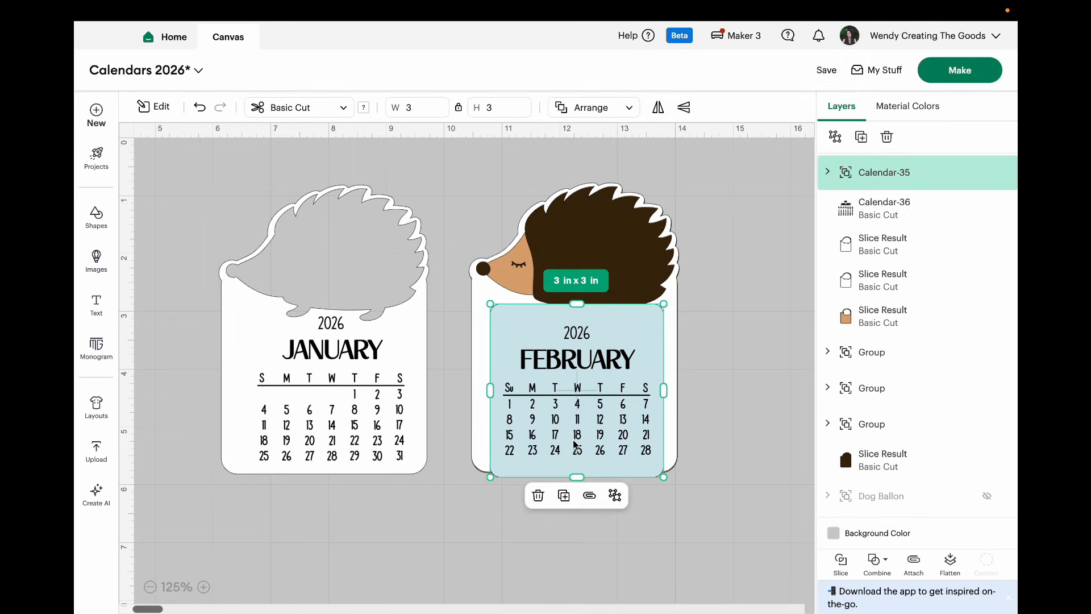
{"action": "left_click", "coordinate": [615, 495]}
{"action": "left_click", "coordinate": [645, 538]}
{"action": "left_click_drag", "start_coordinate": [622, 355], "coordinate": [703, 529]}
{"action": "left_click", "coordinate": [644, 589]}
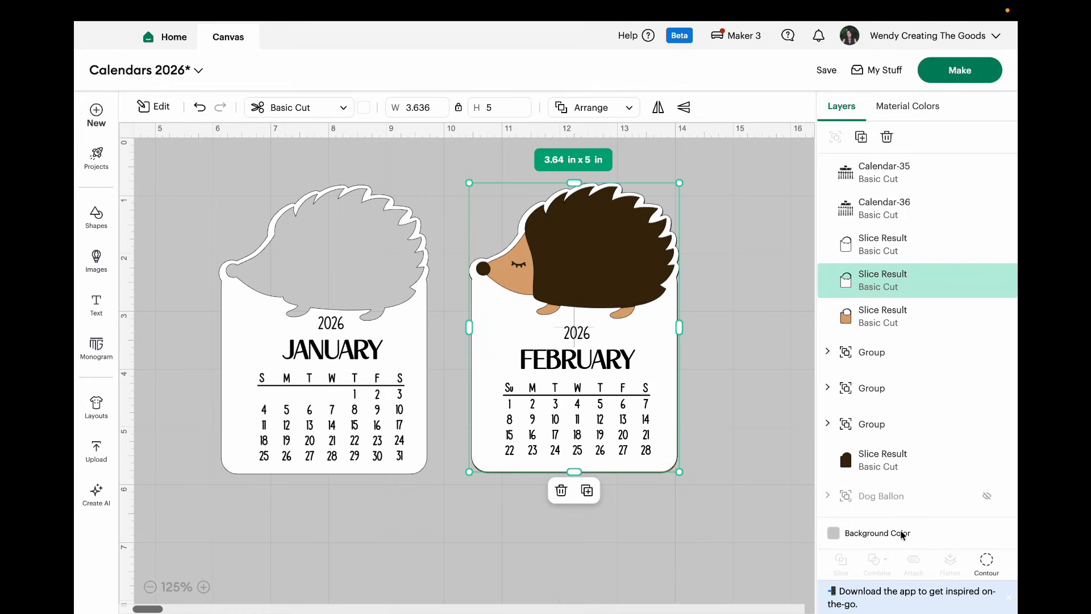
Step: Select the February dates on their own and reposition them slightly lower on the hedgehog page
{"action": "left_click", "coordinate": [882, 281]}
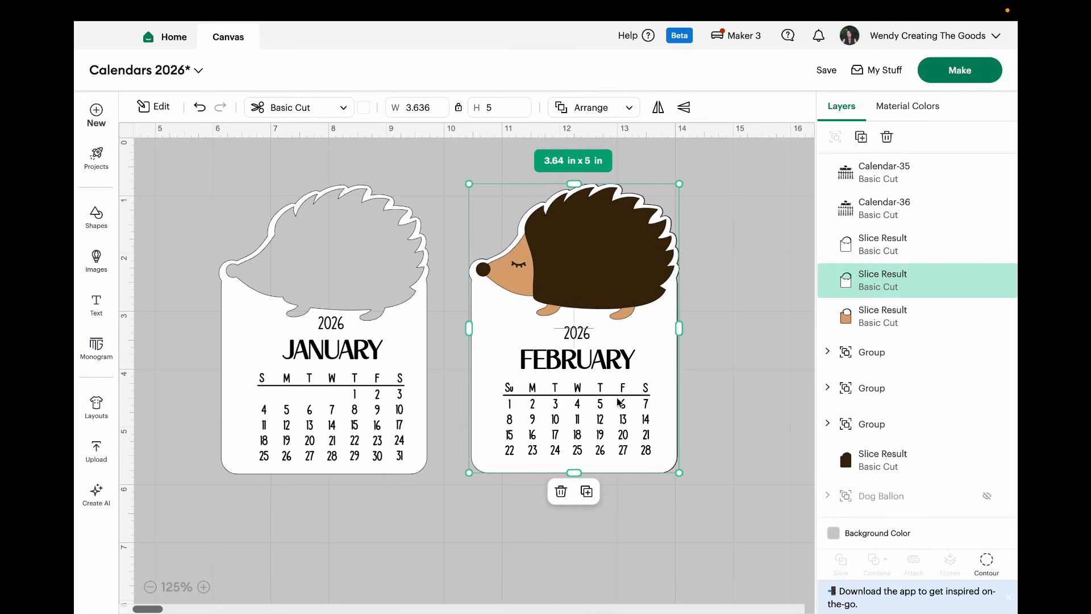
{"action": "left_click", "coordinate": [857, 209]}
{"action": "left_click", "coordinate": [857, 169]}
{"action": "left_click_drag", "start_coordinate": [630, 383], "coordinate": [637, 396]}
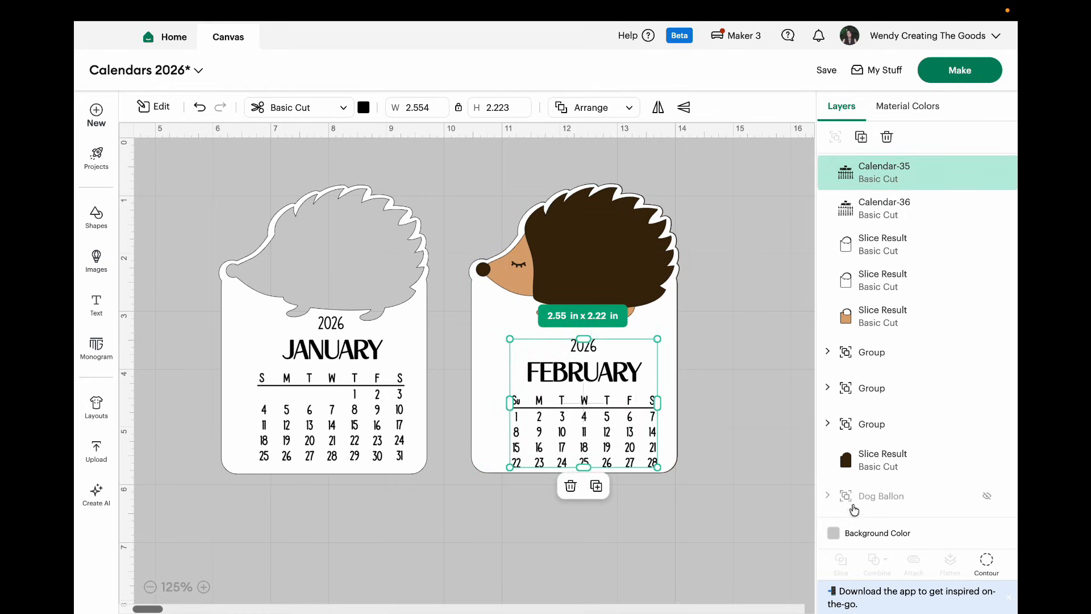
Step: Hide the "u" contour of the "Su" heading in the February calendar
{"action": "left_click", "coordinate": [999, 569]}
{"action": "left_click", "coordinate": [372, 305]}
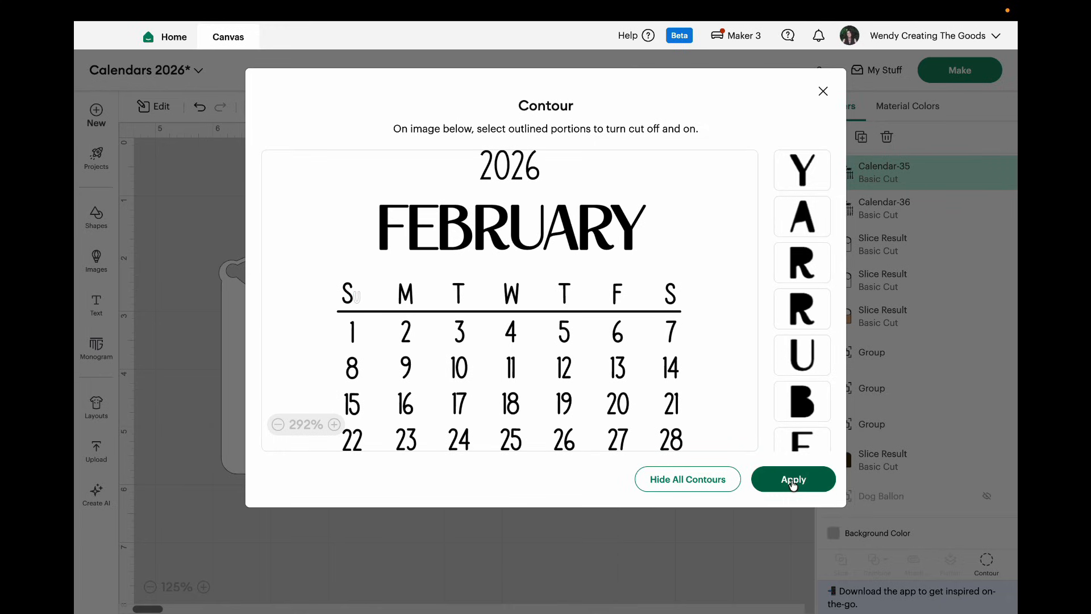
{"action": "left_click", "coordinate": [793, 498]}
{"action": "left_click", "coordinate": [744, 517]}
Step: Adjust both white pages beneath their dates, and flatten the January dates with their page into a printable layer
{"action": "left_click_drag", "start_coordinate": [601, 422], "coordinate": [603, 441]}
{"action": "left_click_drag", "start_coordinate": [384, 429], "coordinate": [389, 429]}
{"action": "left_click_drag", "start_coordinate": [614, 439], "coordinate": [616, 442]}
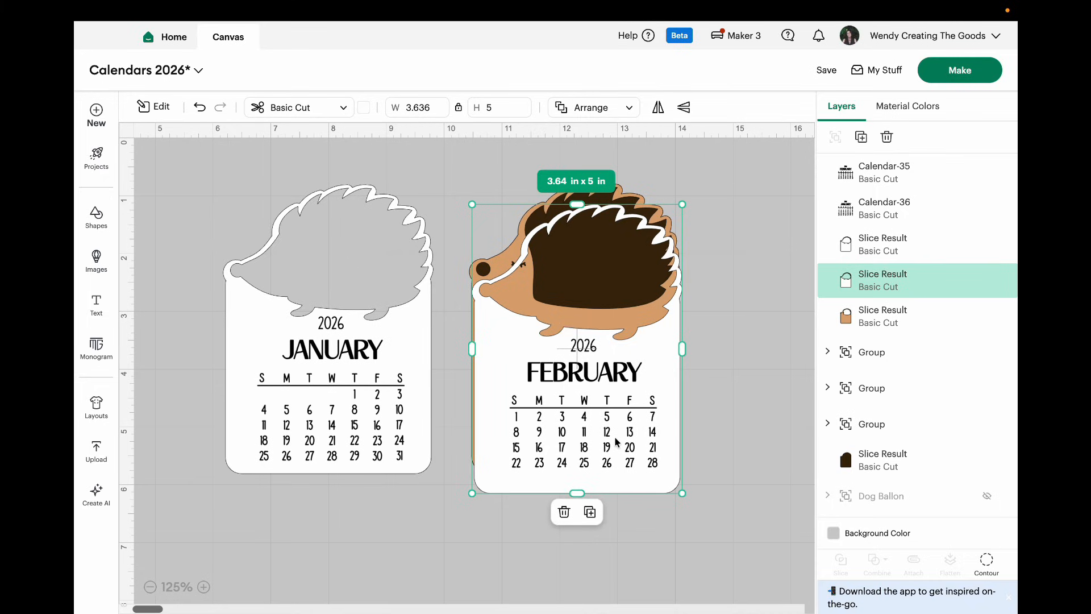
{"action": "left_click_drag", "start_coordinate": [390, 509], "coordinate": [253, 324]}
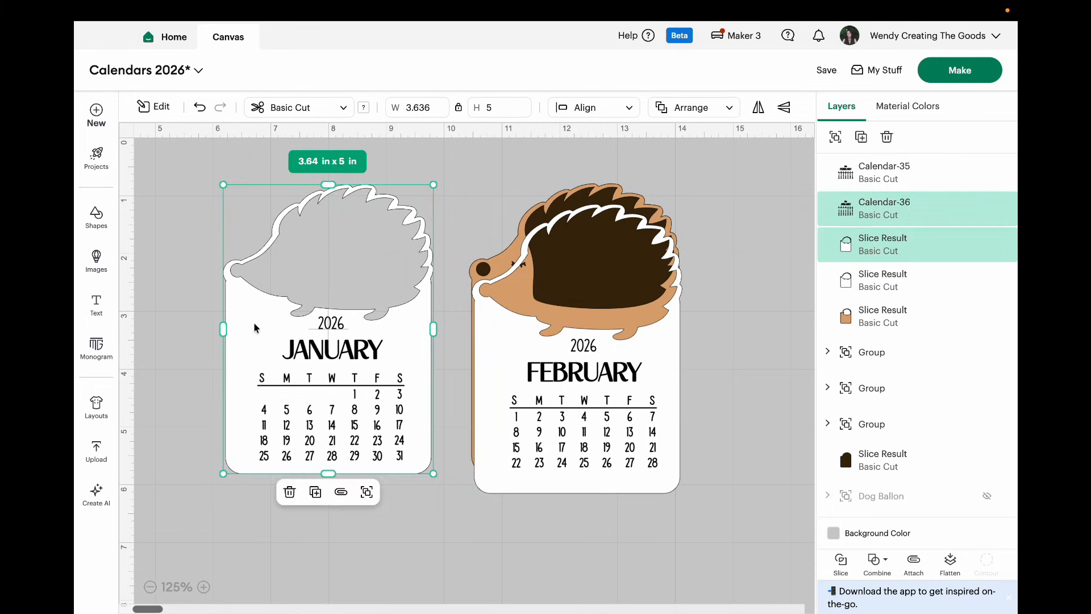
{"action": "left_click", "coordinate": [951, 563]}
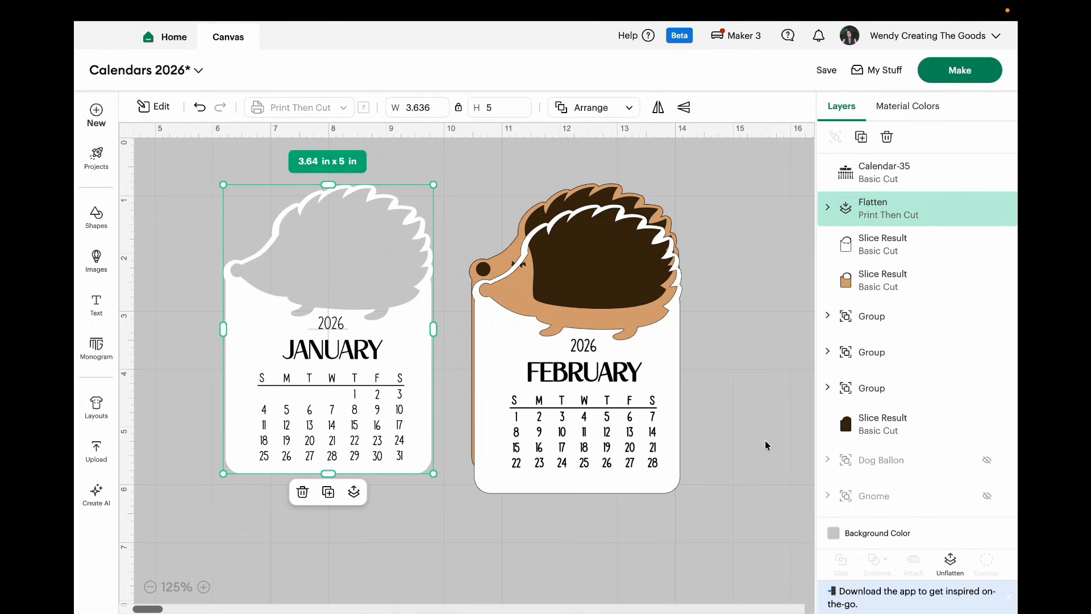
Step: Flatten the February dates with their white page and move the result back onto the tan and brown layers
{"action": "left_click", "coordinate": [879, 246]}
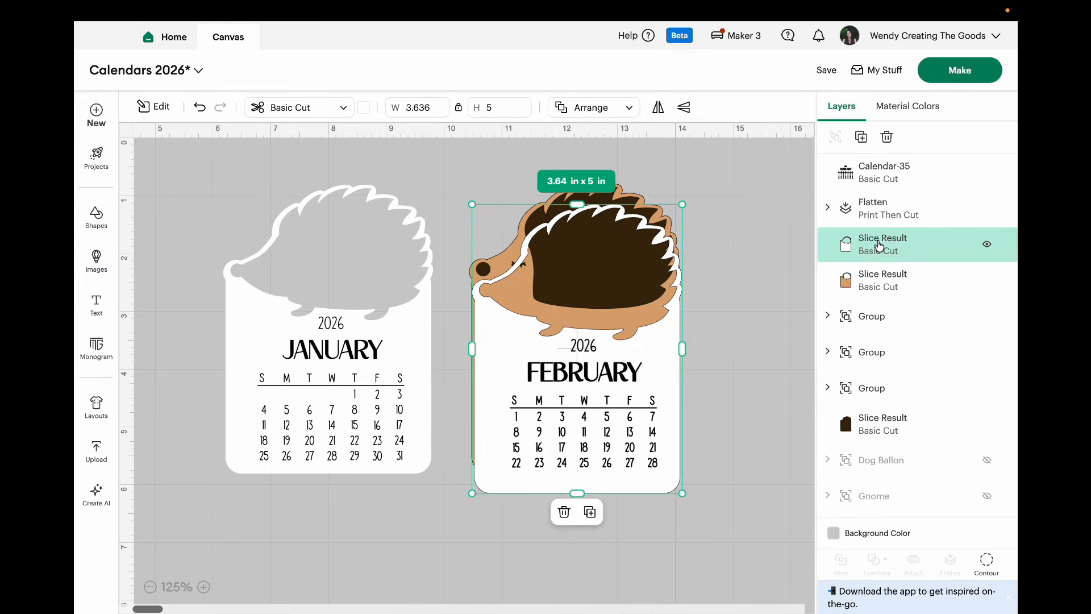
{"action": "left_click", "coordinate": [878, 175], "text": "shift"}
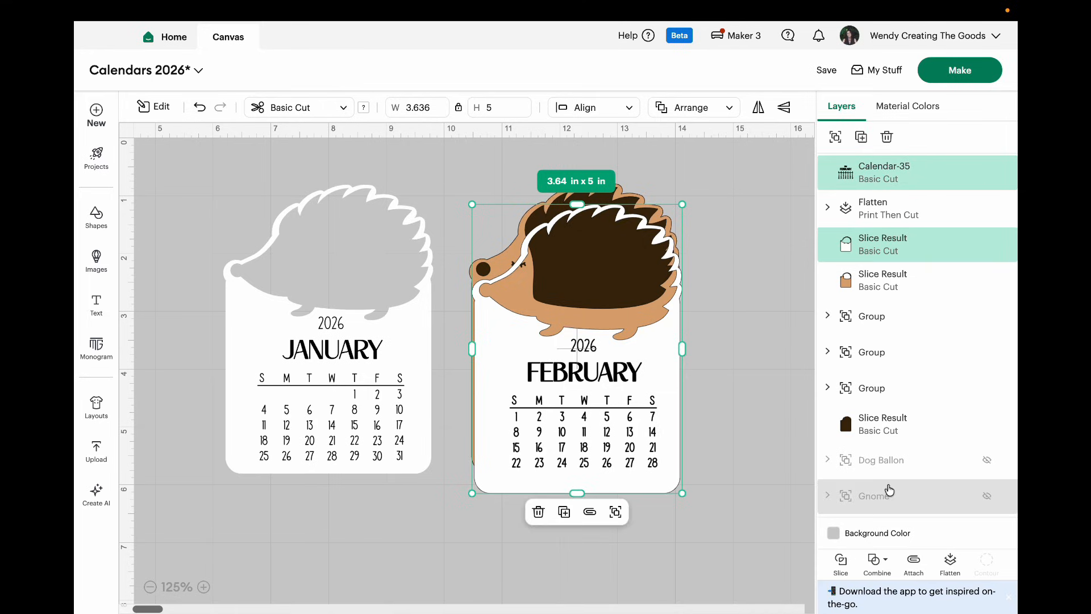
{"action": "left_click", "coordinate": [949, 563]}
{"action": "left_click_drag", "start_coordinate": [636, 447], "coordinate": [635, 428]}
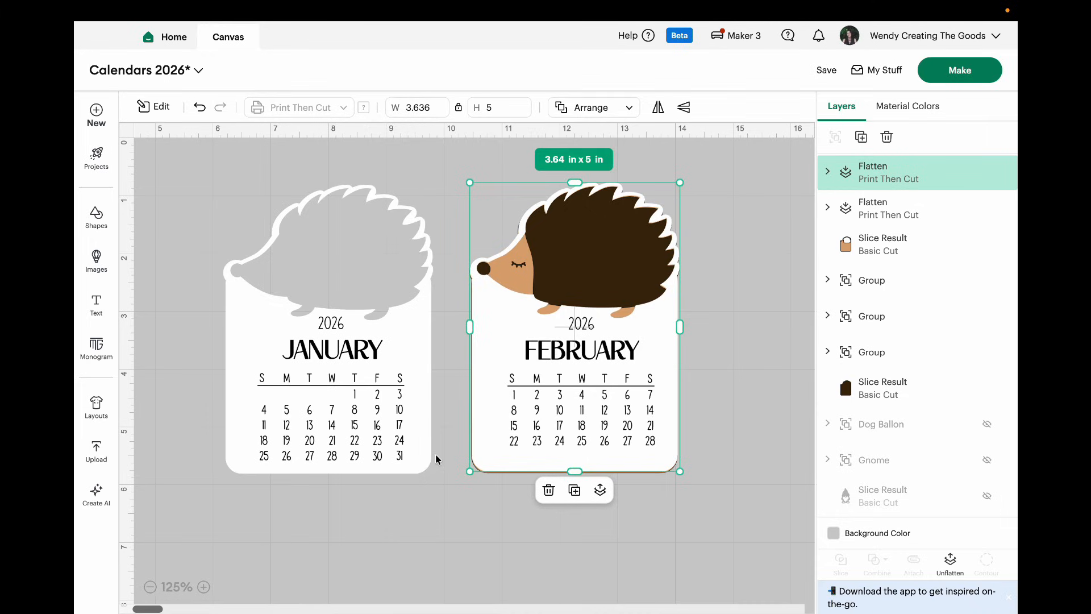
Step: Bring the January page to the front of the stack and centre all the page layers on each other
{"action": "left_click_drag", "start_coordinate": [370, 448], "coordinate": [552, 450]}
{"action": "left_click", "coordinate": [630, 110]}
{"action": "left_click", "coordinate": [610, 141]}
{"action": "left_click_drag", "start_coordinate": [345, 179], "coordinate": [632, 466]}
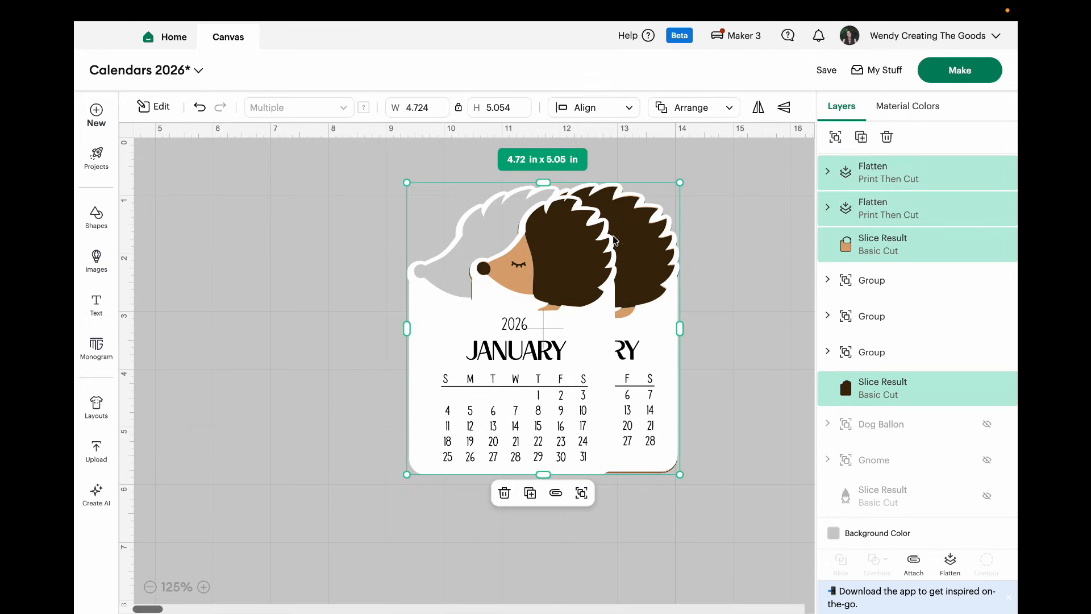
{"action": "left_click", "coordinate": [629, 108]}
{"action": "left_click", "coordinate": [594, 293]}
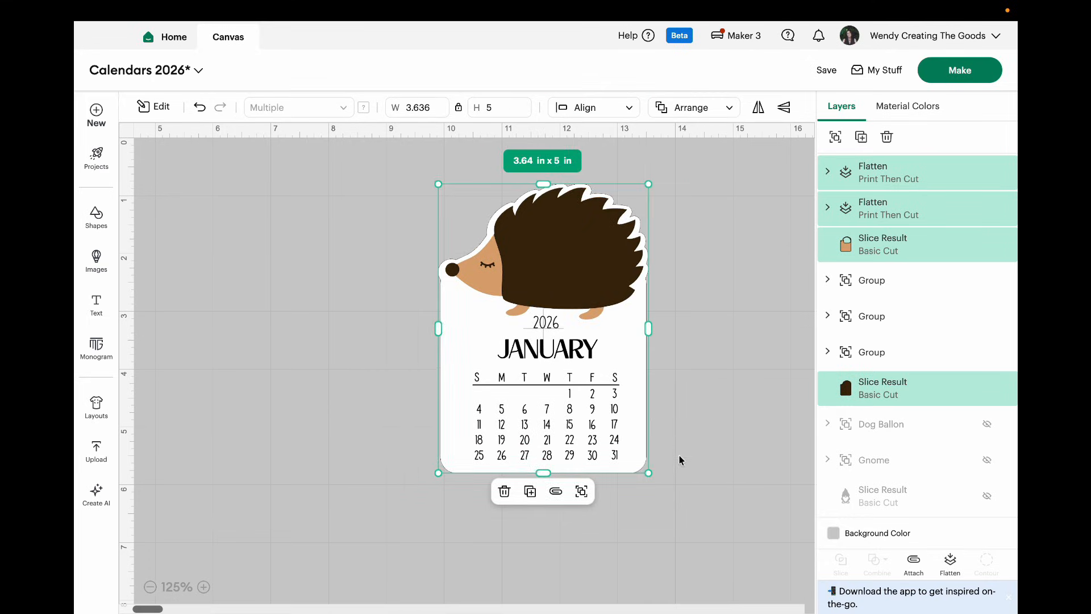
Step: Group all the stacked hedgehog calendar layers and move the group to an open area of the canvas
{"action": "left_click", "coordinate": [682, 486]}
{"action": "left_click_drag", "start_coordinate": [681, 482], "coordinate": [432, 171]}
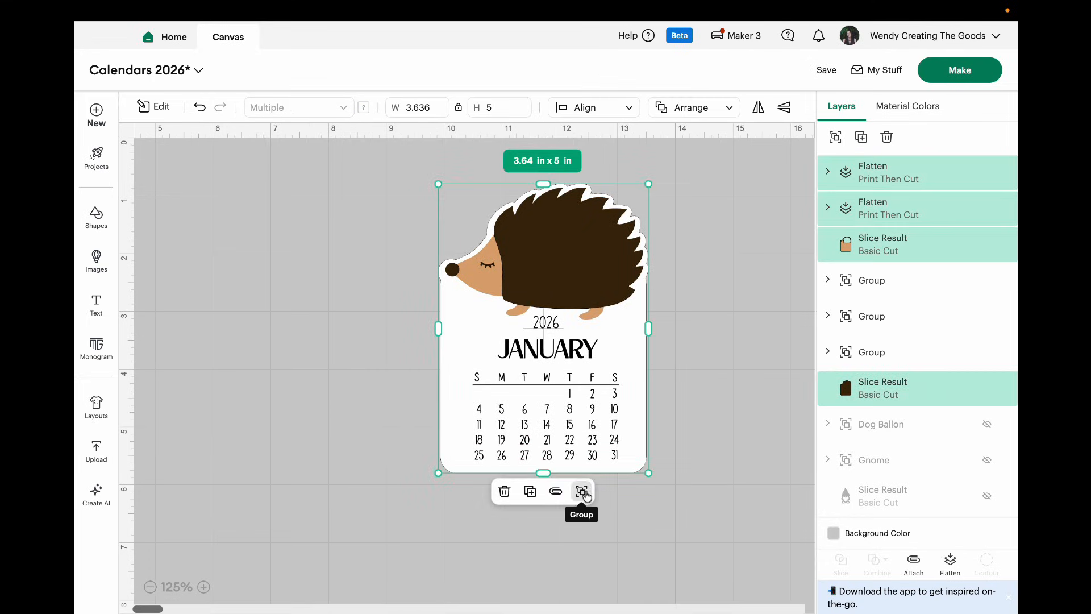
{"action": "left_click", "coordinate": [581, 491]}
{"action": "left_click_drag", "start_coordinate": [596, 391], "coordinate": [417, 354]}
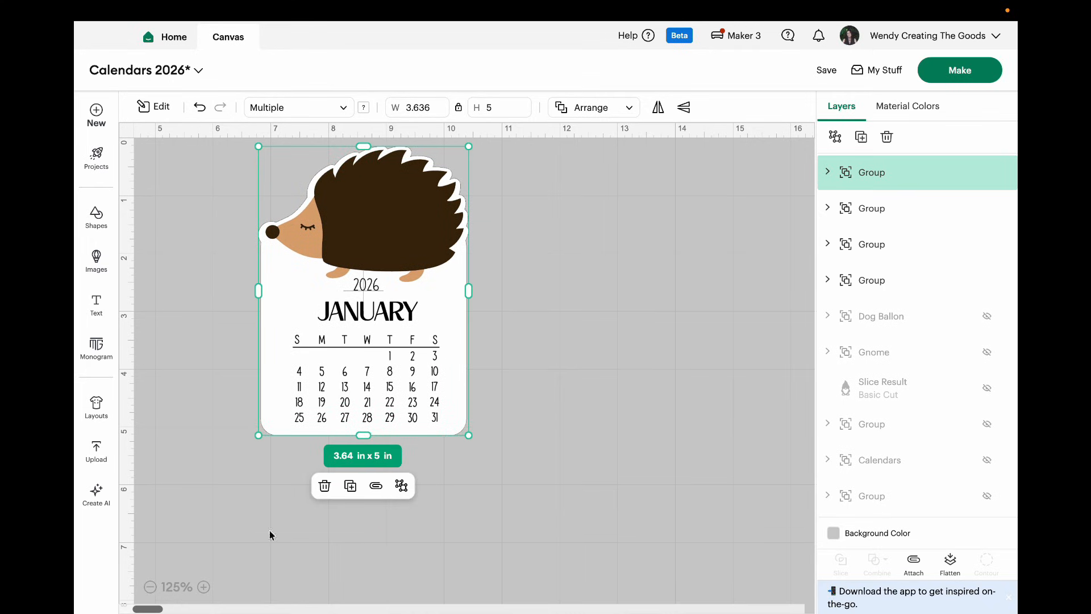
Step: Arrange the other hedgehog calendar beside the new one and the loose hedgehog below them
{"action": "left_click", "coordinate": [150, 587]}
{"action": "left_click_drag", "start_coordinate": [770, 407], "coordinate": [478, 353]}
{"action": "left_click_drag", "start_coordinate": [780, 241], "coordinate": [439, 447]}
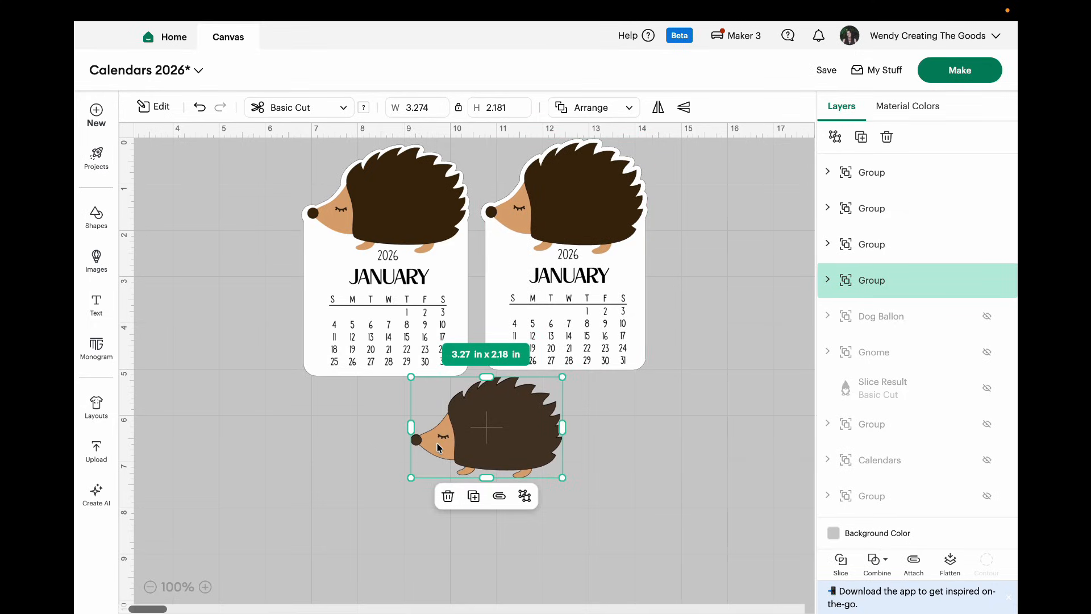
{"action": "left_click", "coordinate": [547, 586]}
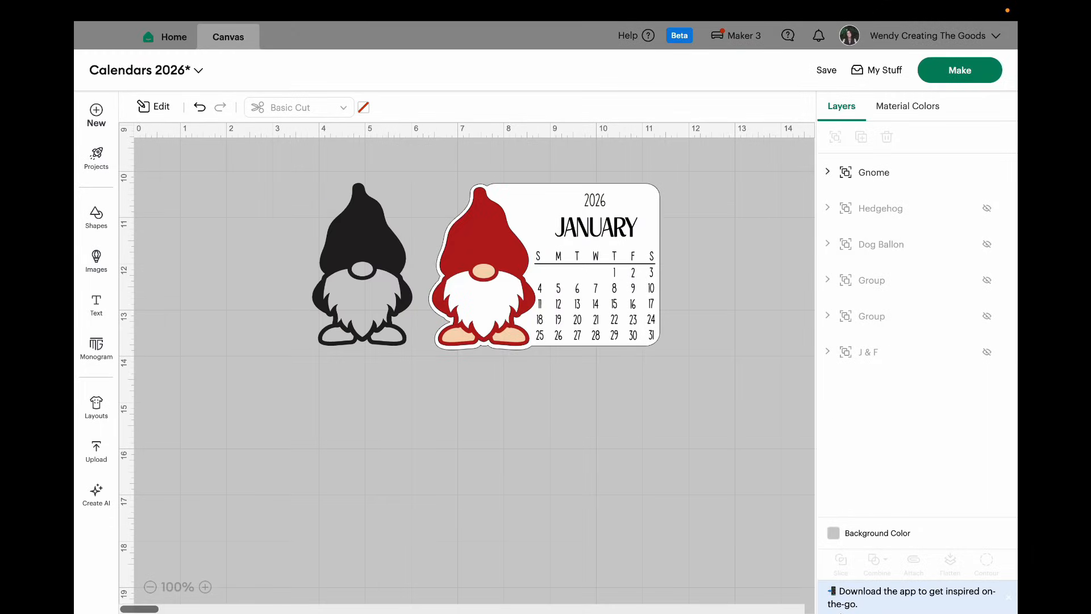
Step: Ungroup the gnome design, move its calendar page out of the way, and reposition the black gnome silhouette
{"action": "left_click", "coordinate": [596, 339]}
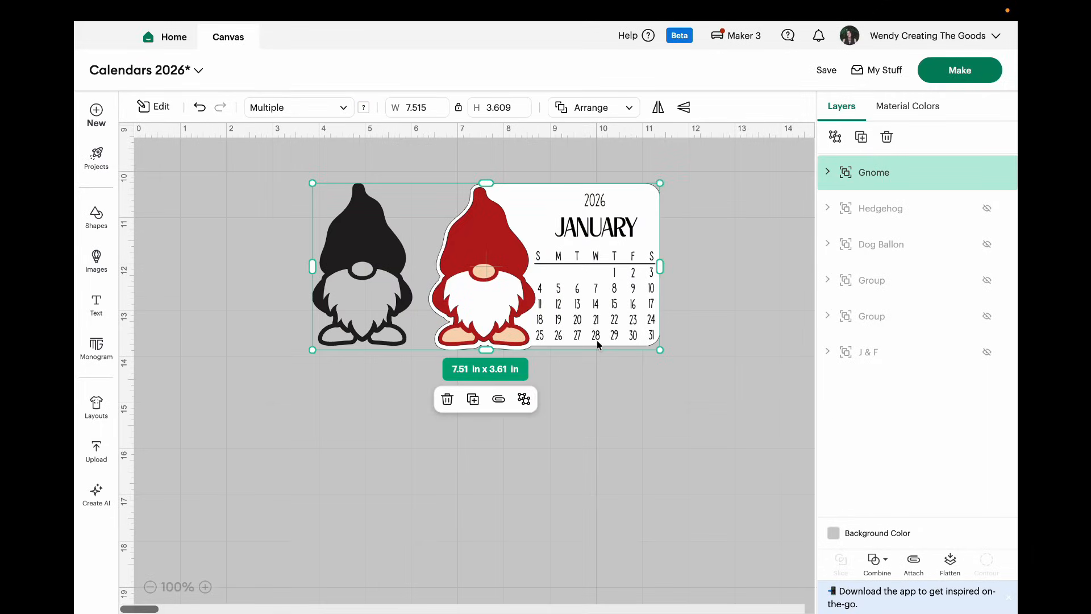
{"action": "left_click", "coordinate": [524, 397]}
{"action": "left_click", "coordinate": [592, 436]}
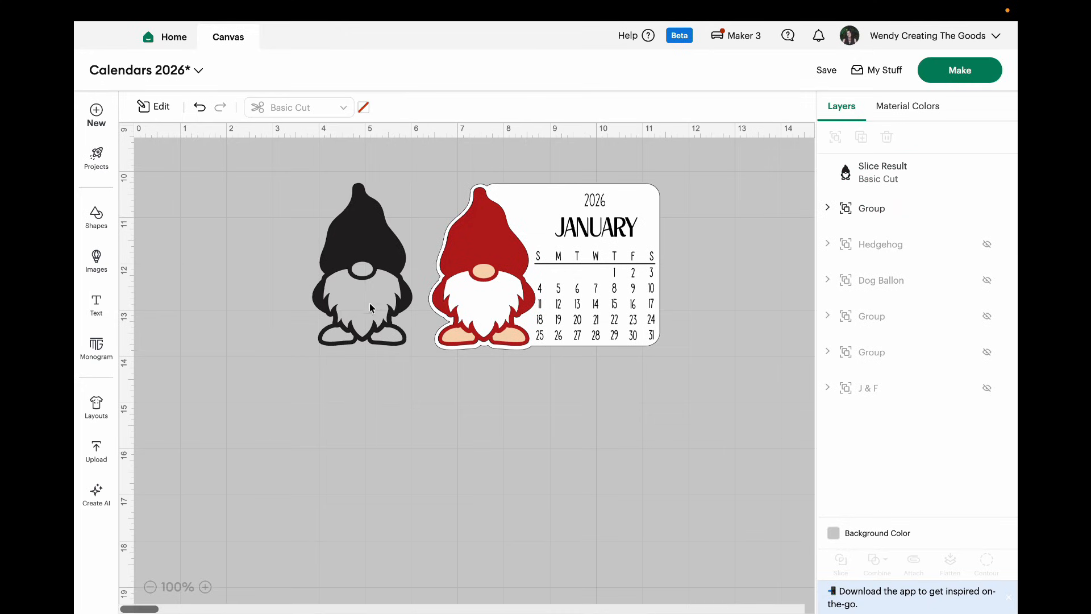
{"action": "left_click_drag", "start_coordinate": [370, 307], "coordinate": [372, 302]}
{"action": "left_click_drag", "start_coordinate": [432, 330], "coordinate": [896, 370]}
{"action": "left_click_drag", "start_coordinate": [386, 308], "coordinate": [637, 316]}
Step: Insert a square shape for the gnome page
{"action": "left_click", "coordinate": [106, 230]}
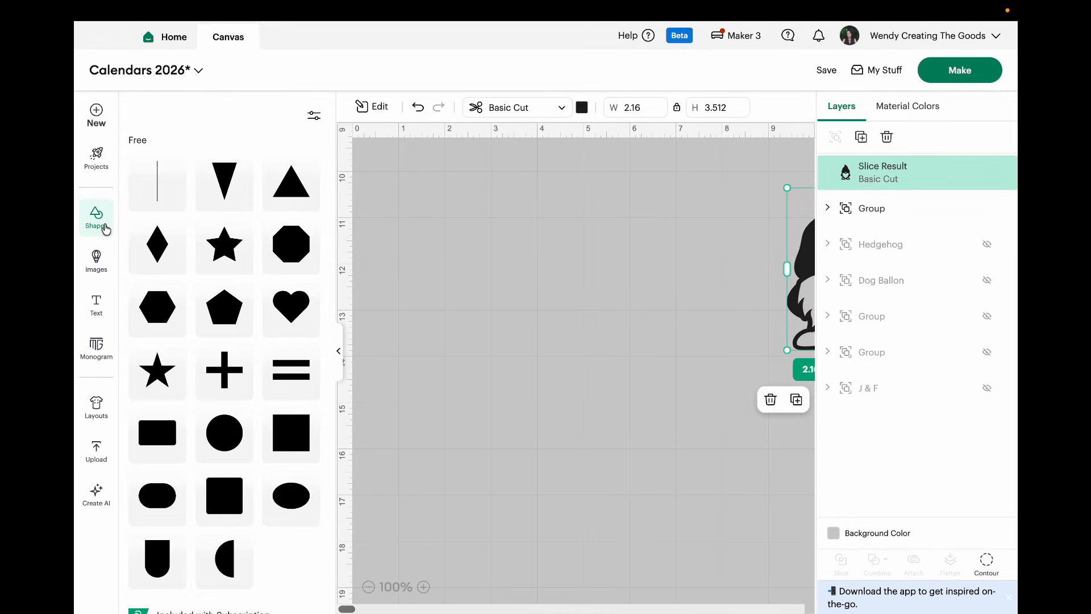
{"action": "left_click", "coordinate": [240, 492]}
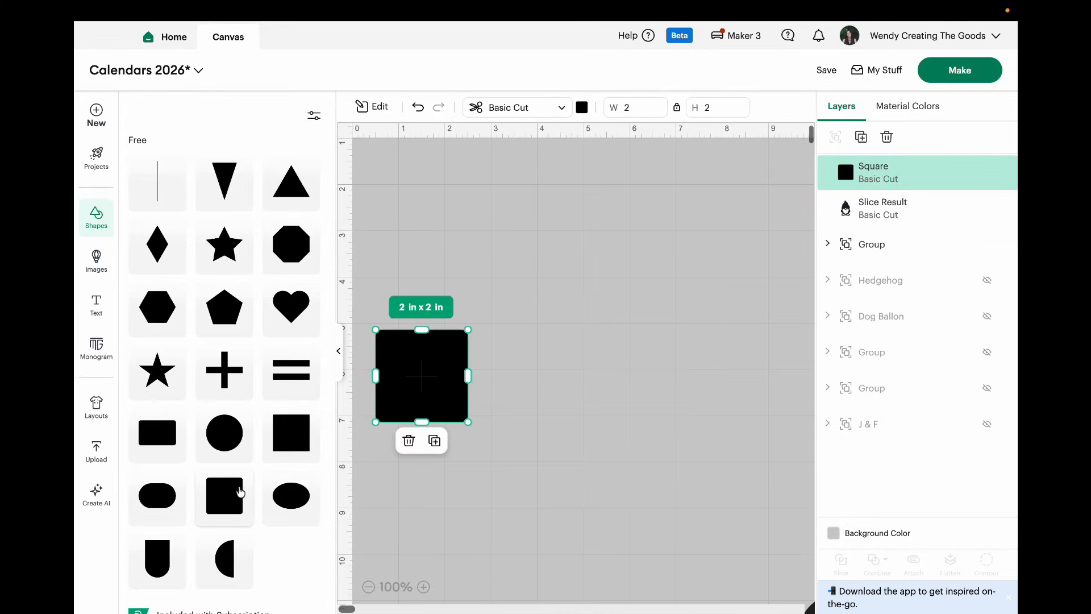
Step: Position the gnome silhouette and the square near each other and recolor the square white
{"action": "left_click", "coordinate": [338, 351]}
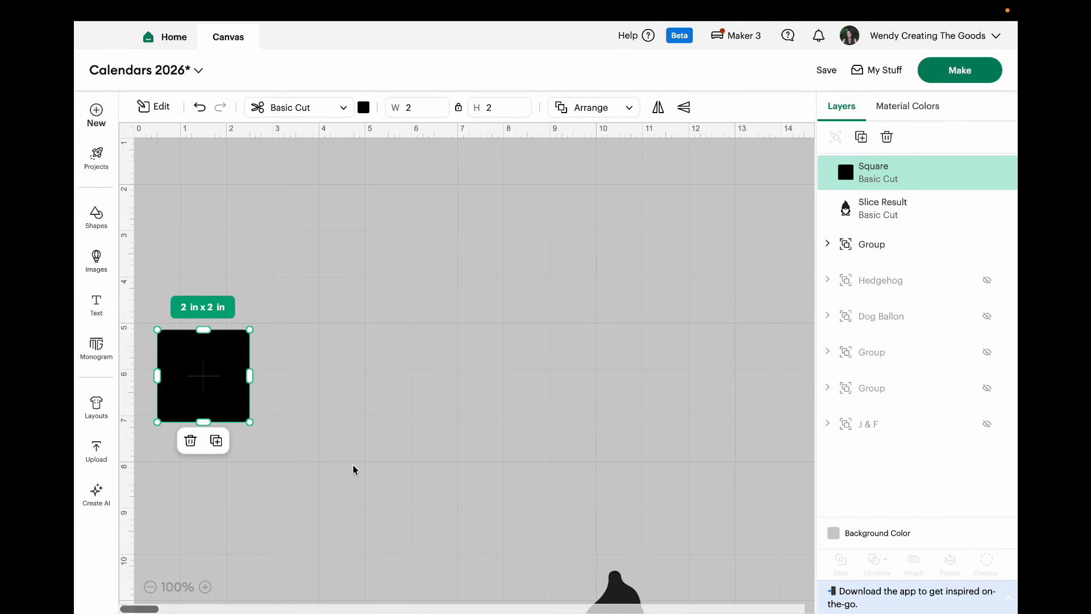
{"action": "scroll", "coordinate": [352, 470], "scroll_direction": "down", "scroll_amount": 5}
{"action": "left_click_drag", "start_coordinate": [585, 543], "coordinate": [564, 292]}
{"action": "left_click_drag", "start_coordinate": [185, 210], "coordinate": [397, 214]}
{"action": "left_click", "coordinate": [363, 107]}
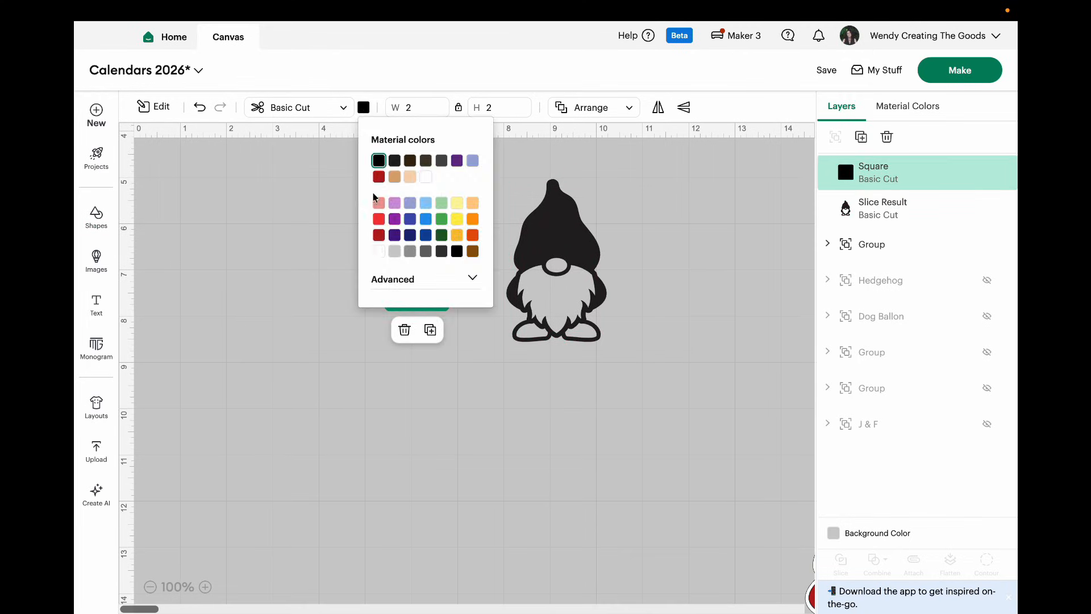
{"action": "left_click", "coordinate": [426, 177]}
Step: Enlarge the white square to about 3.7 by 3.7 in beside the gnome
{"action": "left_click_drag", "start_coordinate": [460, 251], "coordinate": [478, 226]}
{"action": "left_click_drag", "start_coordinate": [395, 279], "coordinate": [387, 348]}
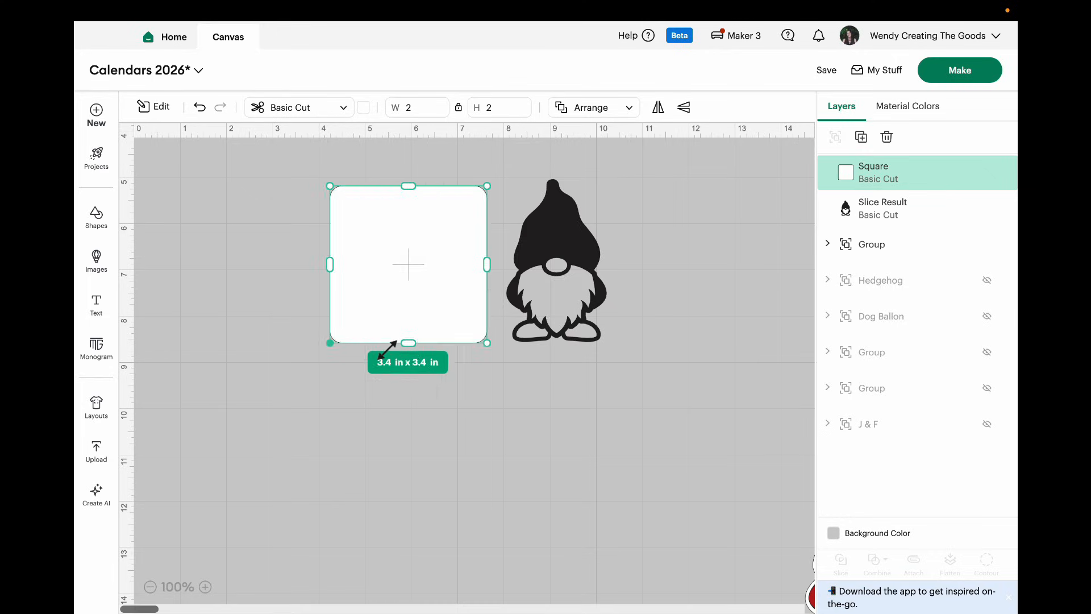
{"action": "left_click_drag", "start_coordinate": [428, 275], "coordinate": [441, 275]}
{"action": "left_click_drag", "start_coordinate": [503, 187], "coordinate": [525, 183]}
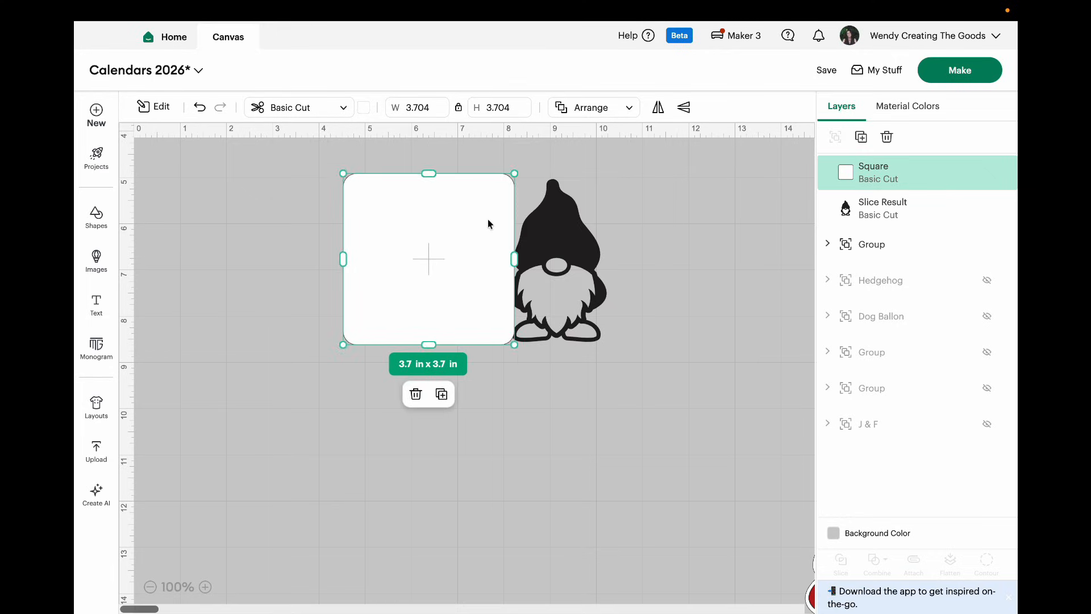
{"action": "left_click_drag", "start_coordinate": [483, 227], "coordinate": [483, 232]}
Step: Overlap the gnome silhouette with the white square's left edge and layer the gnome in front of it
{"action": "left_click_drag", "start_coordinate": [563, 265], "coordinate": [389, 270]}
{"action": "left_click", "coordinate": [597, 108]}
{"action": "left_click", "coordinate": [618, 142]}
{"action": "left_click_drag", "start_coordinate": [490, 272], "coordinate": [516, 273]}
Step: Reduce the white square's height to about 3.58 in and widen it slightly
{"action": "mouse_move", "coordinate": [458, 349]}
{"action": "left_mouse_down"}
{"action": "mouse_move", "coordinate": [511, 316]}
{"action": "mouse_move", "coordinate": [470, 343]}
{"action": "left_mouse_up"}
{"action": "left_click", "coordinate": [588, 407]}
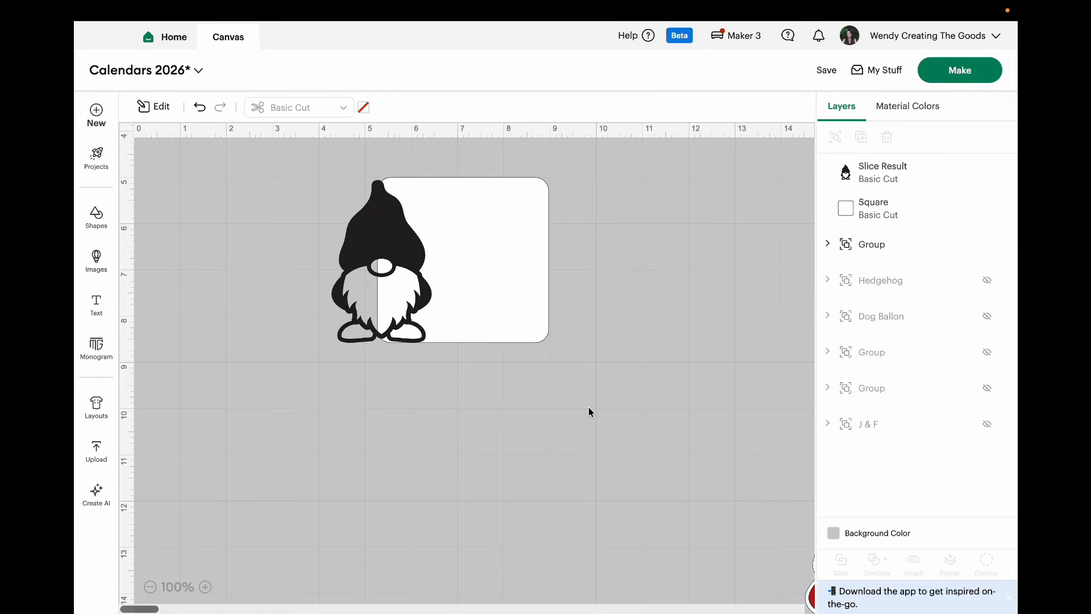
{"action": "left_click", "coordinate": [519, 302]}
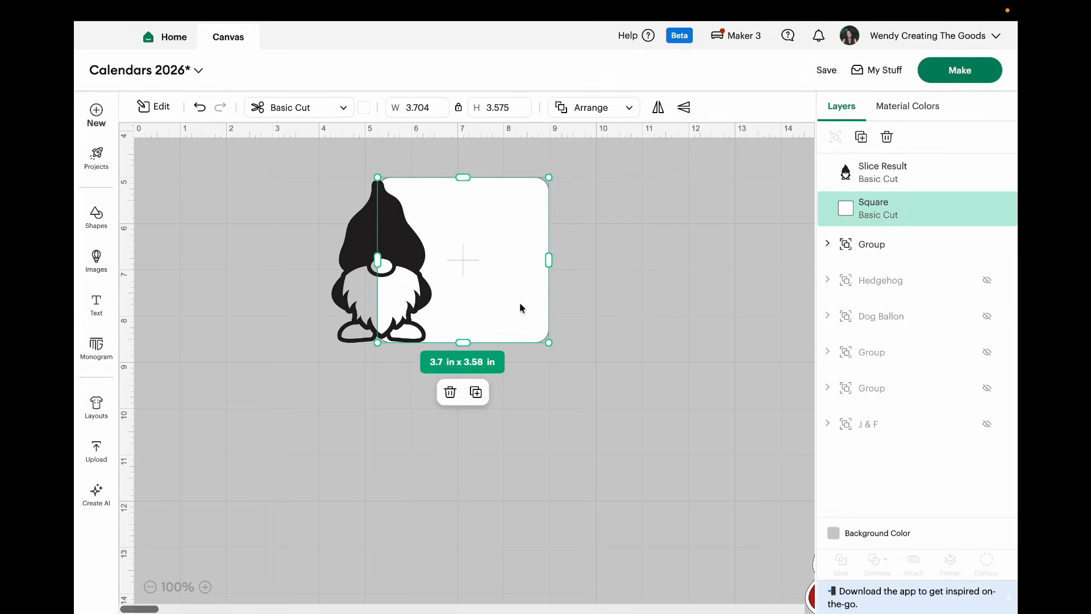
{"action": "left_click_drag", "start_coordinate": [558, 271], "coordinate": [565, 271]}
{"action": "left_click", "coordinate": [597, 386]}
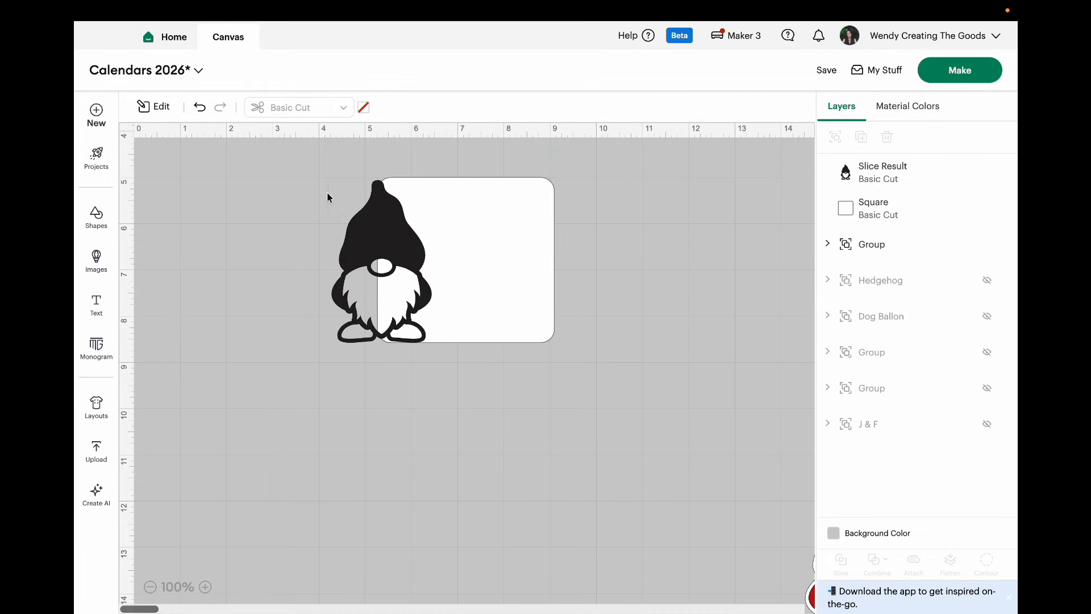
Step: Create an offset around the gnome silhouette with a distance of 0.139 in and rounded corners
{"action": "left_click", "coordinate": [374, 225]}
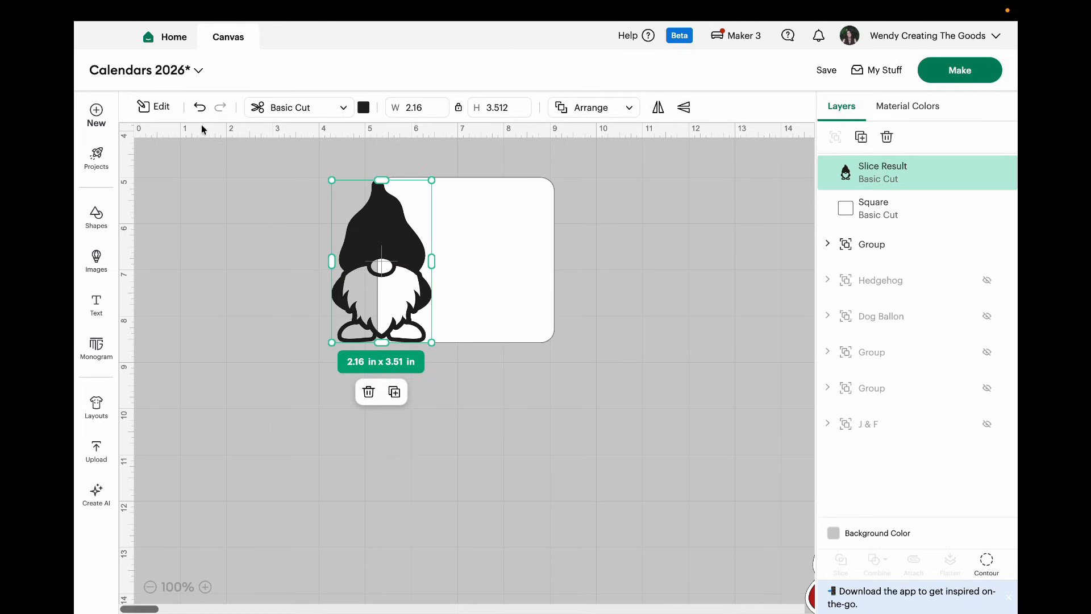
{"action": "left_click", "coordinate": [154, 107]}
{"action": "left_click", "coordinate": [162, 329]}
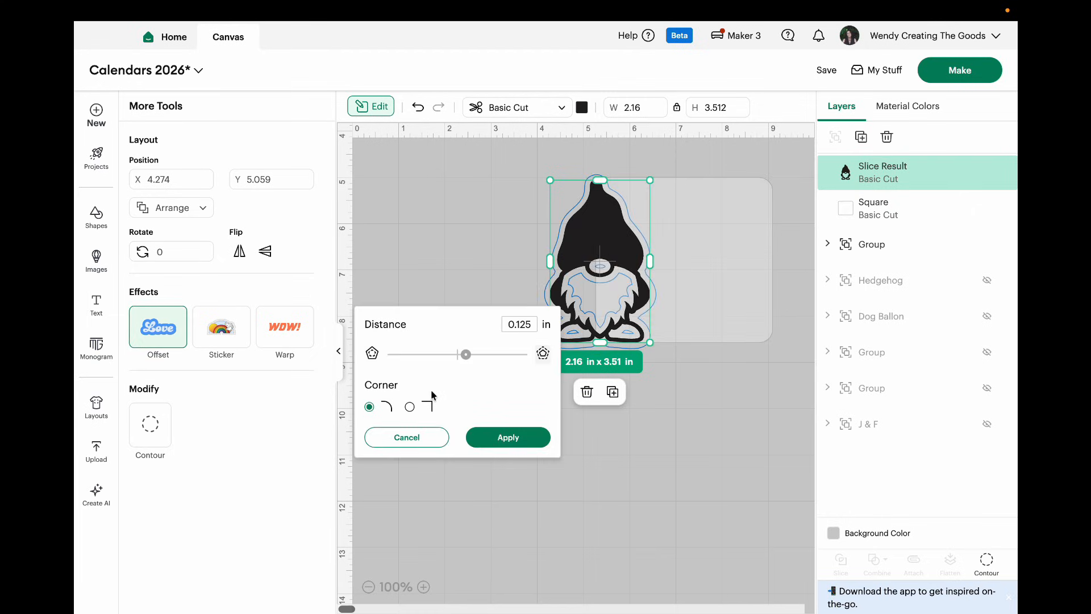
{"action": "left_click_drag", "start_coordinate": [466, 354], "coordinate": [468, 356]}
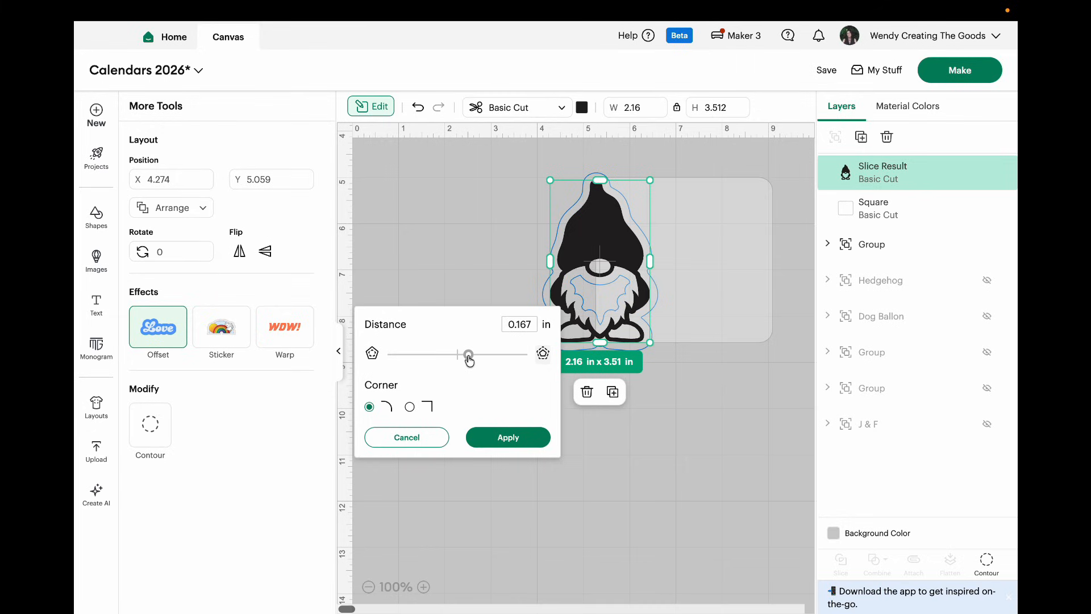
{"action": "left_click_drag", "start_coordinate": [468, 359], "coordinate": [467, 361]}
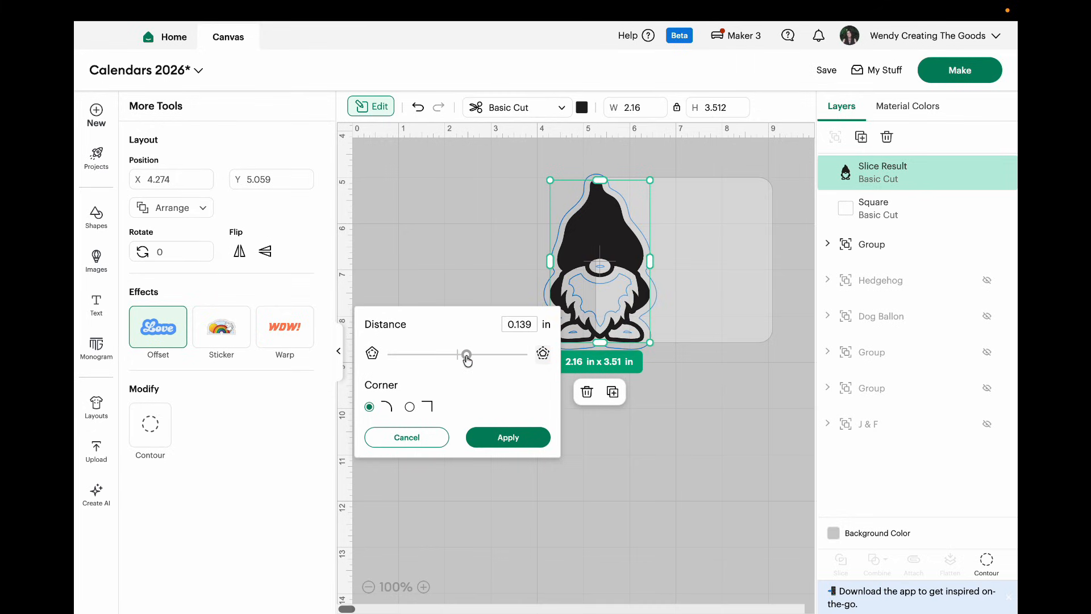
{"action": "left_click", "coordinate": [500, 438]}
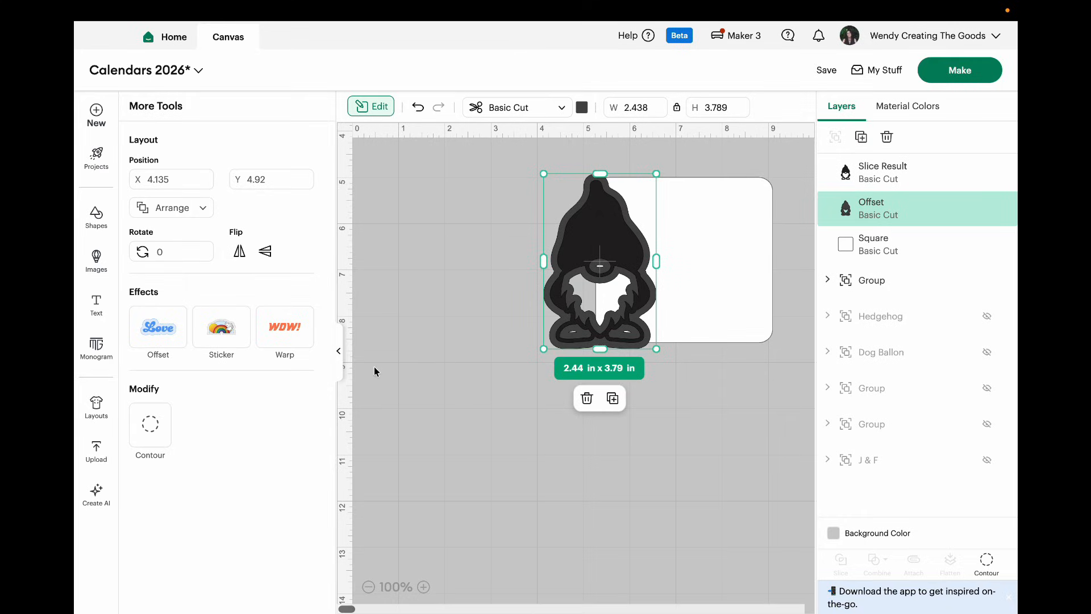
Step: Move the original gnome silhouette off its offset to the empty area at the canvas's lower right
{"action": "left_click", "coordinate": [339, 355]}
{"action": "left_click", "coordinate": [428, 414]}
{"action": "left_click_drag", "start_coordinate": [385, 235], "coordinate": [757, 500]}
{"action": "left_click", "coordinate": [492, 425]}
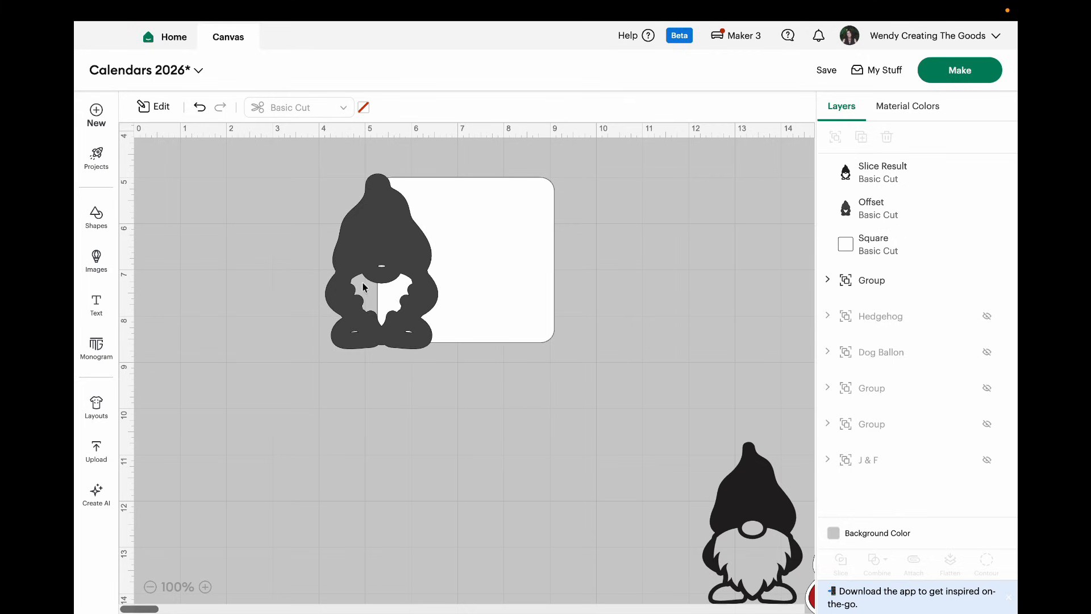
Step: Hide all inner contours of the gnome offset so it becomes a solid shape
{"action": "left_click", "coordinate": [390, 218]}
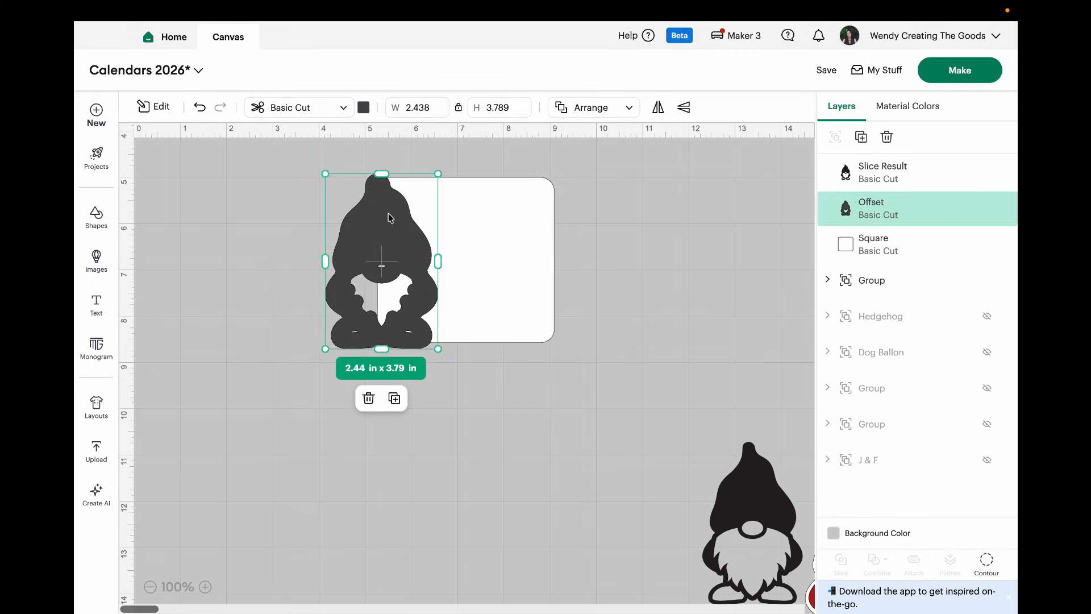
{"action": "left_click", "coordinate": [986, 562]}
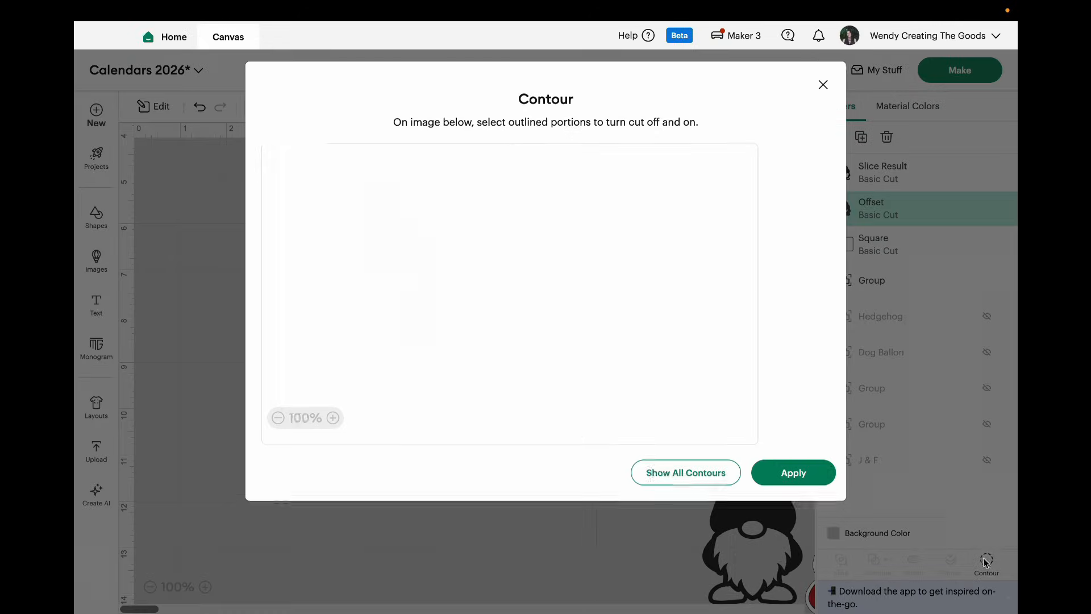
{"action": "left_click", "coordinate": [699, 475]}
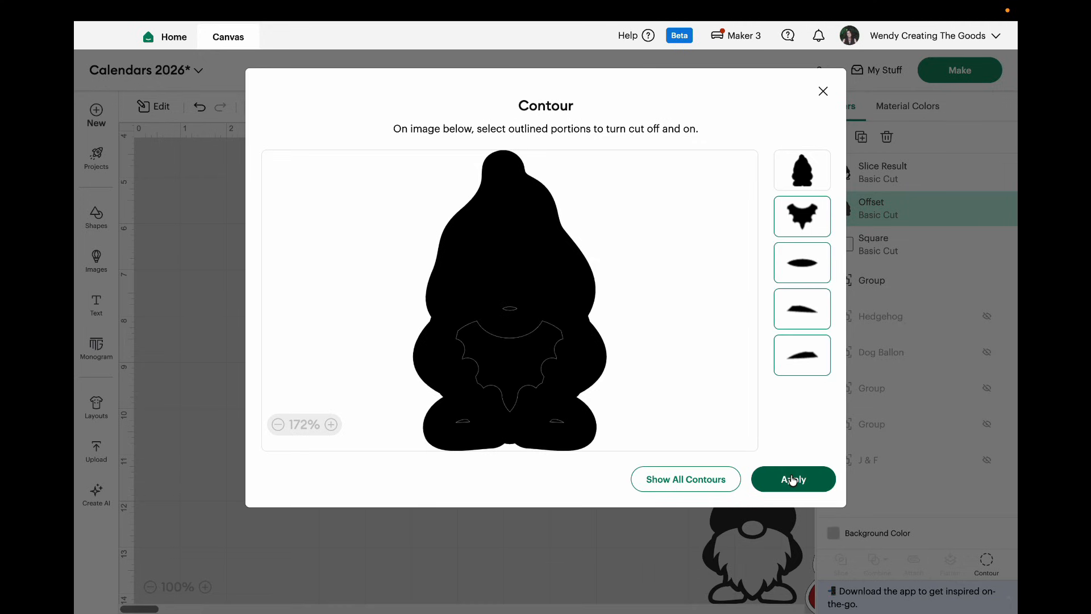
{"action": "left_click", "coordinate": [792, 481]}
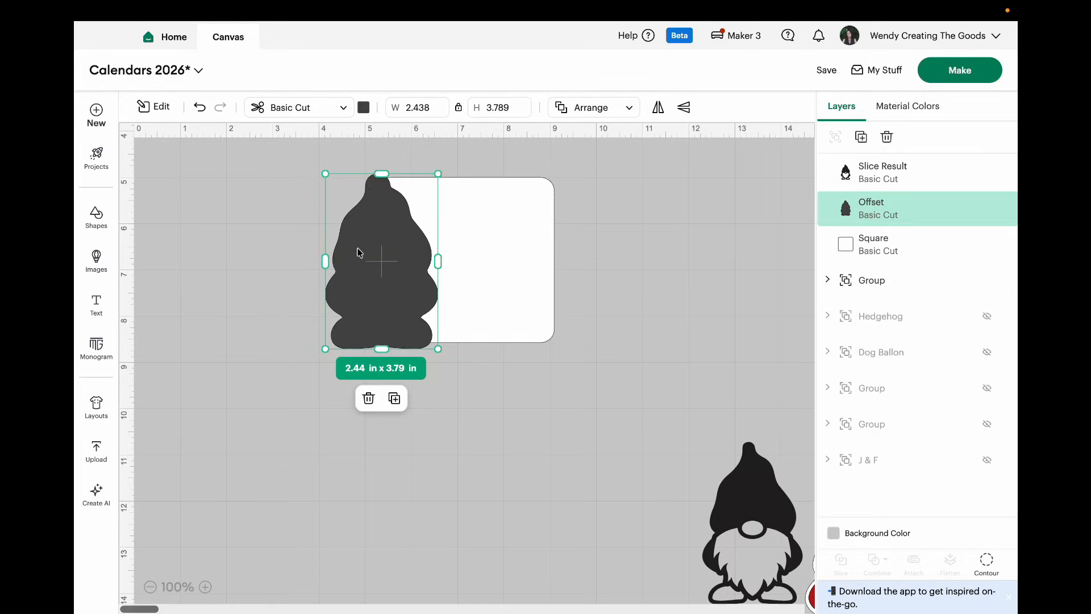
{"action": "left_click", "coordinate": [295, 180]}
Step: Weld the solid gnome offset and the white square into one page shape
{"action": "left_click_drag", "start_coordinate": [317, 163], "coordinate": [597, 360]}
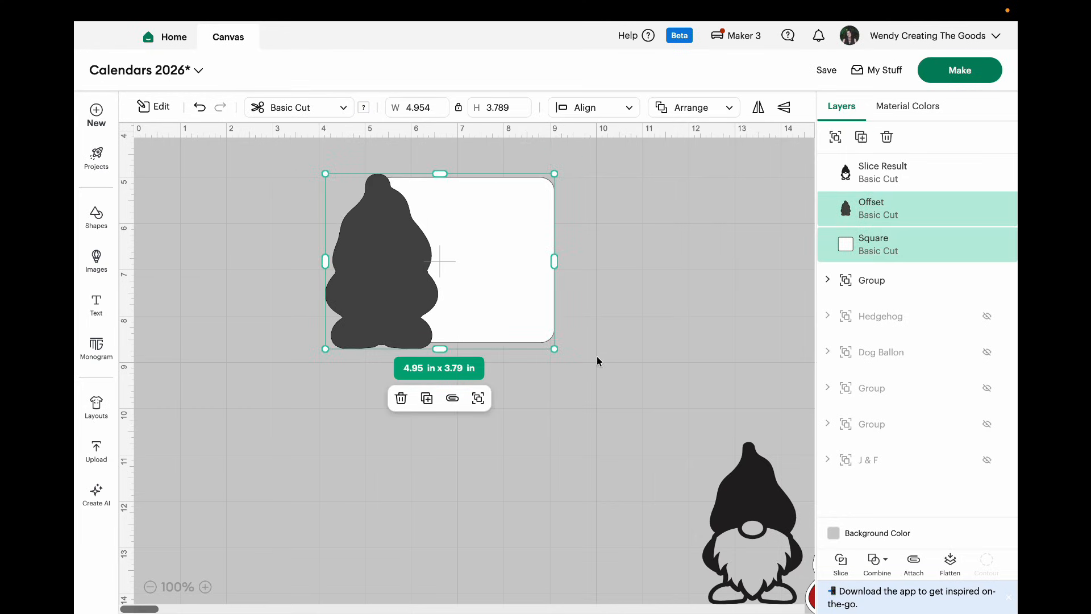
{"action": "left_click", "coordinate": [878, 563]}
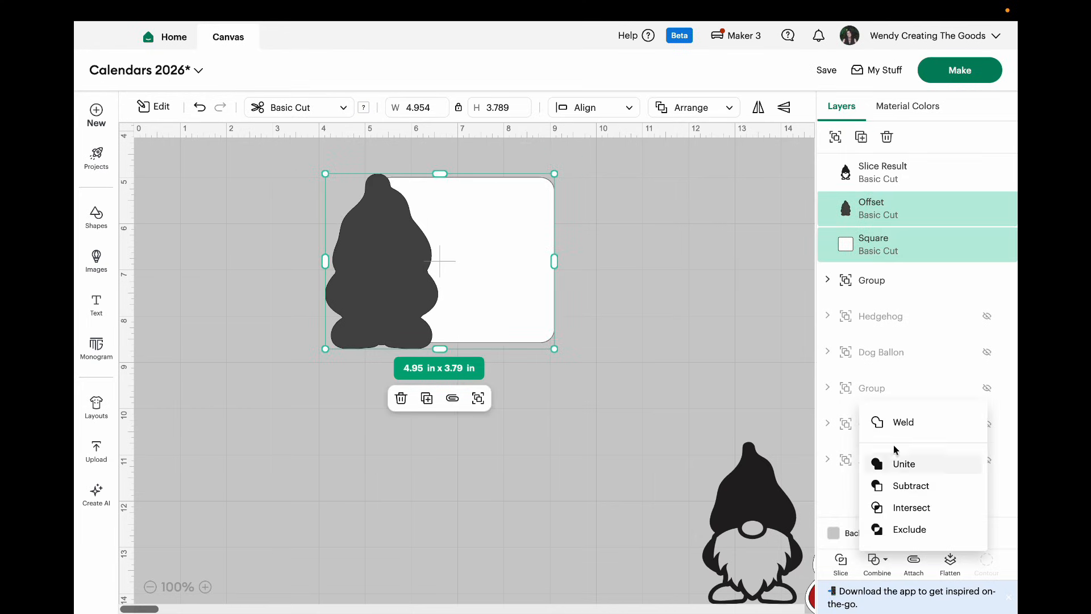
{"action": "left_click", "coordinate": [904, 421]}
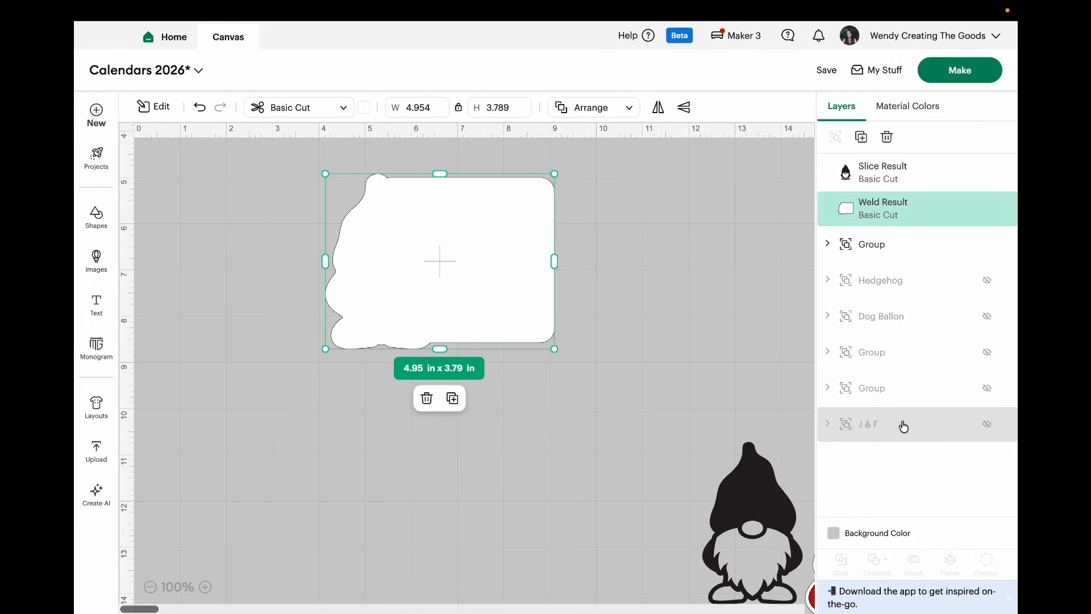
Step: Duplicate the welded gnome page and arrange the two pages side by side
{"action": "left_click_drag", "start_coordinate": [515, 271], "coordinate": [790, 236]}
{"action": "left_click", "coordinate": [727, 365]}
{"action": "left_click_drag", "start_coordinate": [643, 244], "coordinate": [336, 238]}
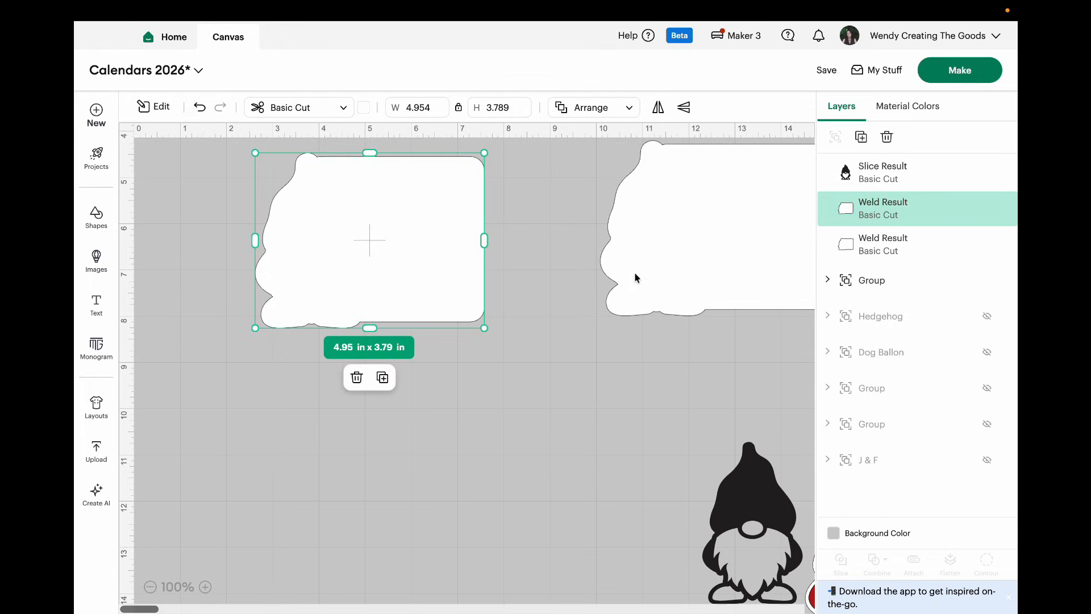
{"action": "left_click", "coordinate": [613, 282]}
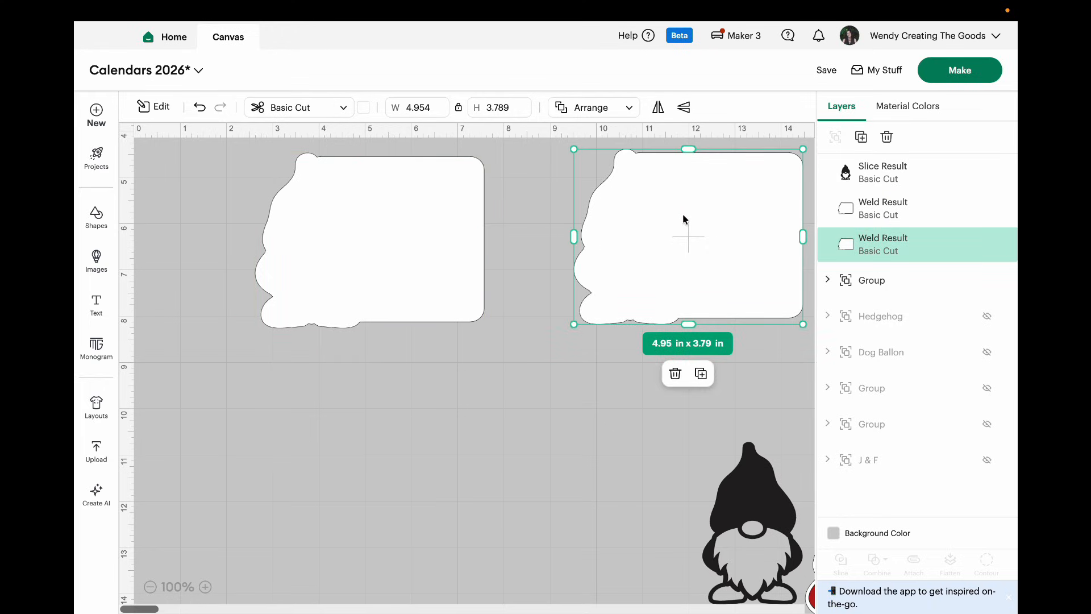
{"action": "left_click_drag", "start_coordinate": [426, 253], "coordinate": [455, 265]}
Step: Center the black gnome inside the left page's gnome outline and slice the two shapes
{"action": "left_click_drag", "start_coordinate": [733, 505], "coordinate": [334, 249]}
{"action": "left_click", "coordinate": [415, 393]}
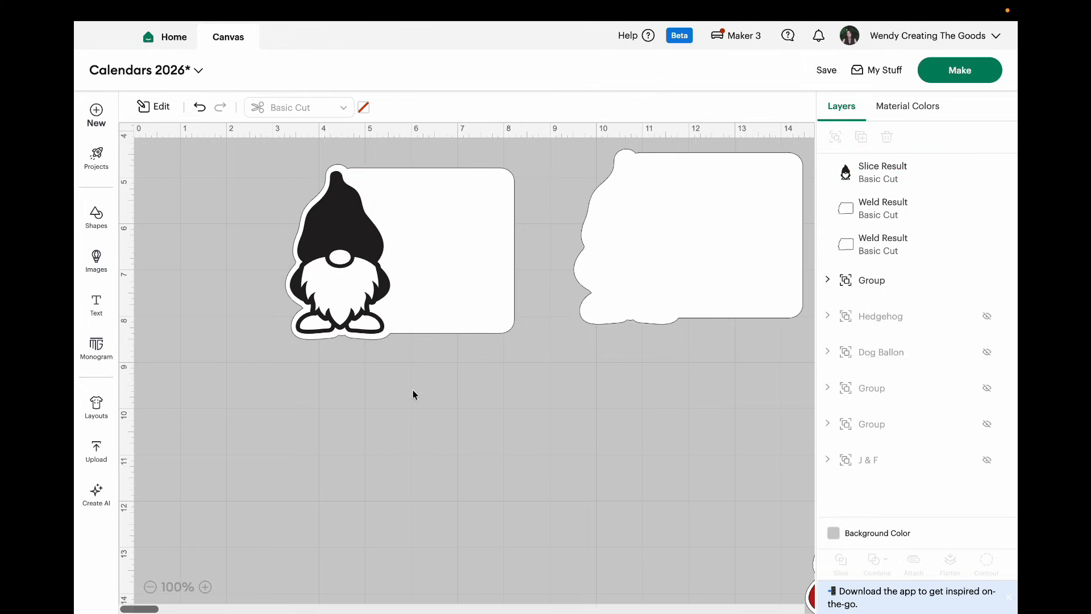
{"action": "left_click_drag", "start_coordinate": [255, 178], "coordinate": [532, 367]}
{"action": "left_click", "coordinate": [841, 562]}
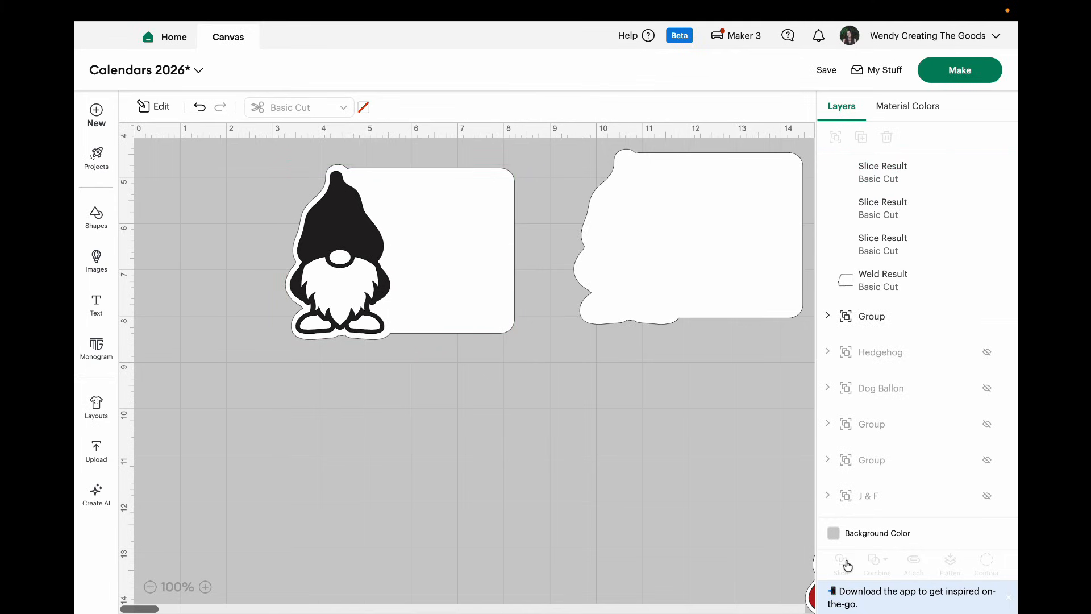
Step: Separate the slice results, moving the black gnome left of the page and deleting the leftover white gnome piece
{"action": "left_click_drag", "start_coordinate": [328, 266], "coordinate": [311, 318]}
{"action": "left_click_drag", "start_coordinate": [342, 190], "coordinate": [187, 237]}
{"action": "left_click_drag", "start_coordinate": [415, 276], "coordinate": [449, 216]}
{"action": "left_click_drag", "start_coordinate": [355, 227], "coordinate": [408, 409]}
{"action": "left_click", "coordinate": [394, 554]}
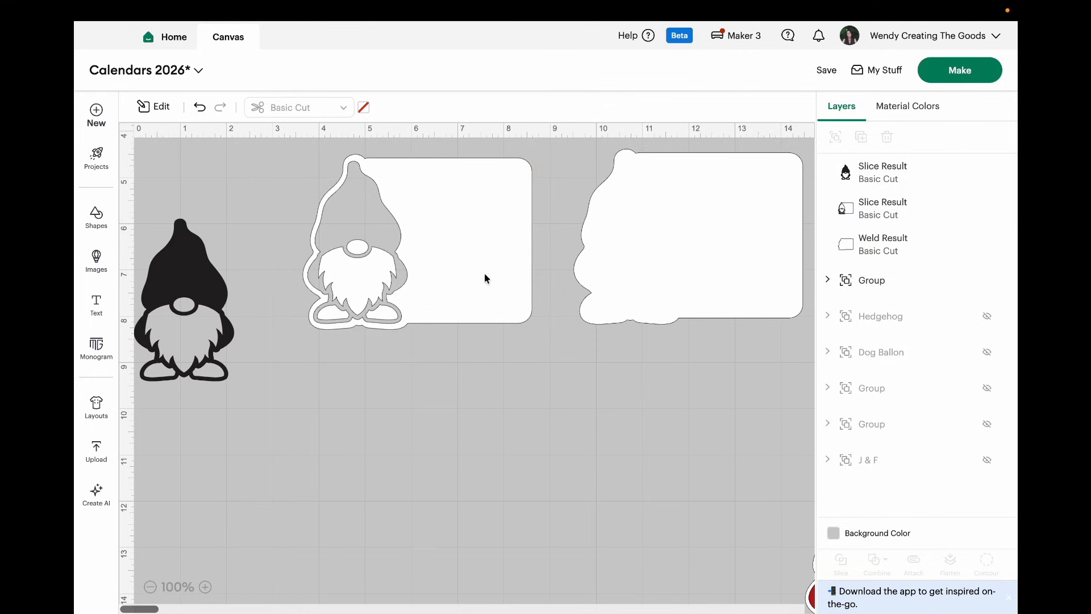
Step: Hide the sliced page's beard, shoe and nose contours, and place a duplicate of it over the plain welded page
{"action": "left_click", "coordinate": [477, 275]}
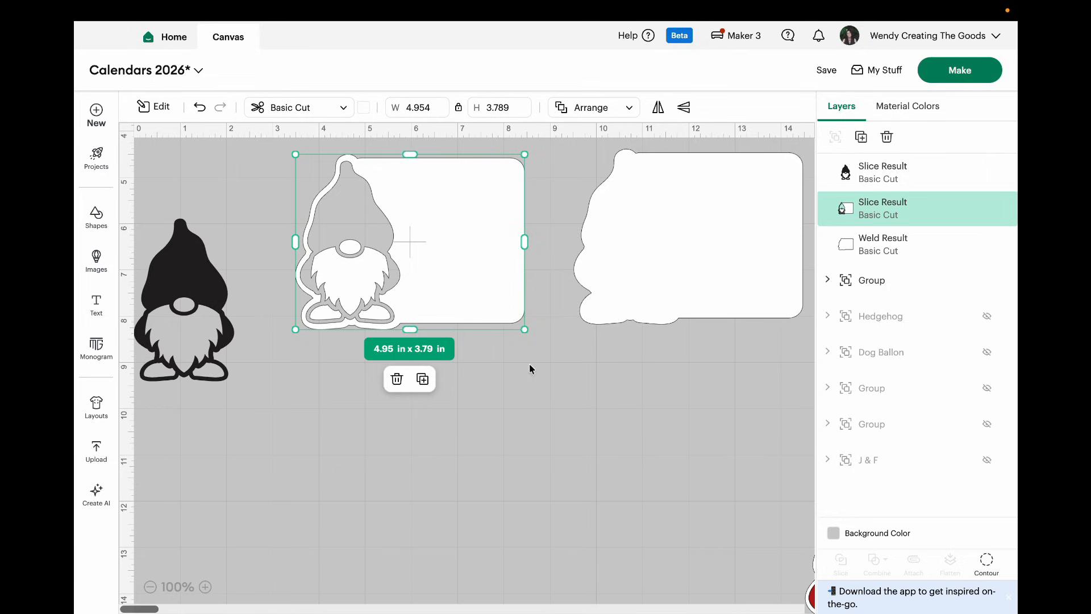
{"action": "left_click", "coordinate": [987, 564]}
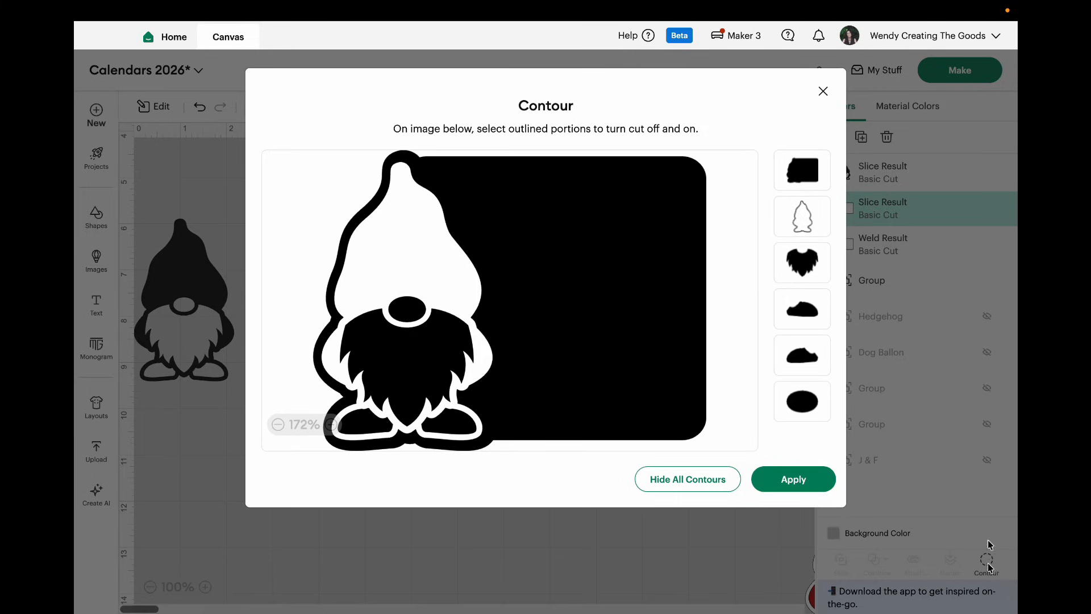
{"action": "left_click", "coordinate": [812, 262]}
{"action": "left_click", "coordinate": [811, 314]}
{"action": "left_click", "coordinate": [810, 357]}
{"action": "left_click", "coordinate": [812, 404]}
{"action": "left_click", "coordinate": [810, 478]}
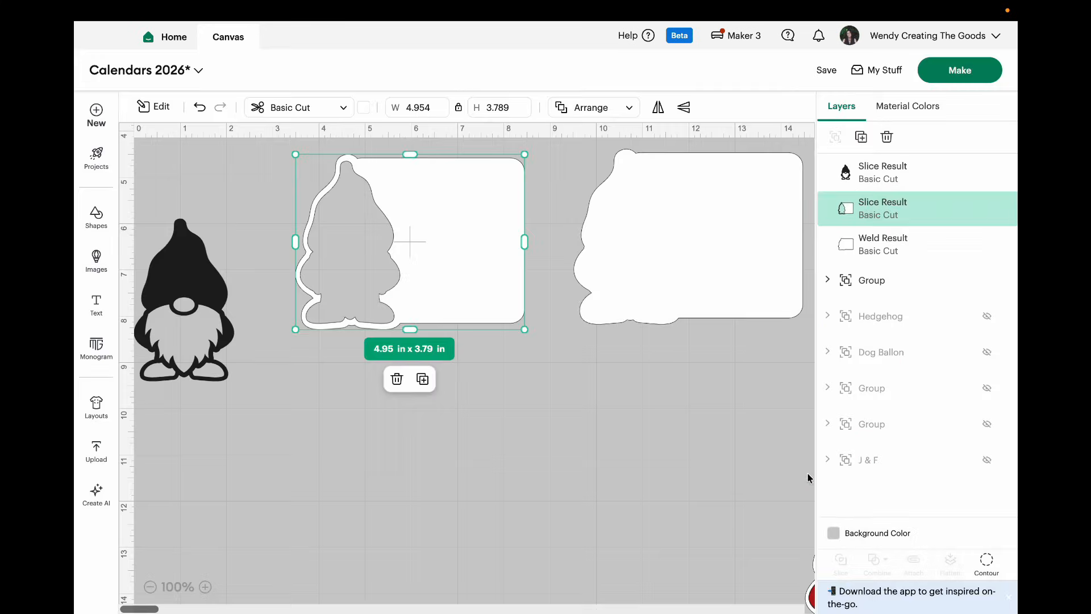
{"action": "left_click", "coordinate": [424, 380]}
{"action": "left_click_drag", "start_coordinate": [456, 309], "coordinate": [708, 339]}
Step: Keep only the beard cutout in the original sliced page's contours, and place a duplicate on the page stack
{"action": "left_click", "coordinate": [486, 237]}
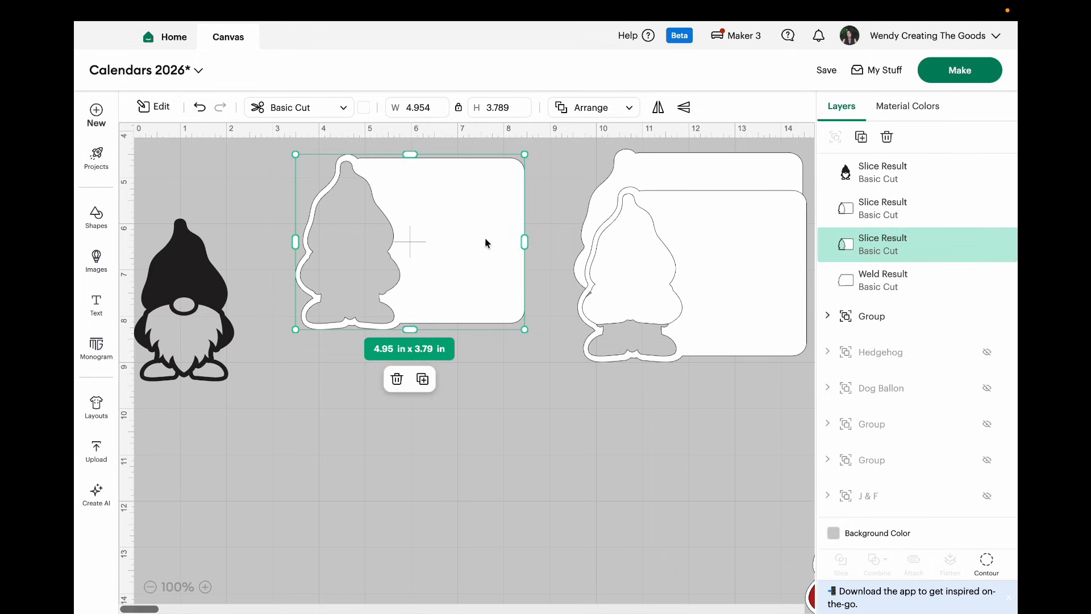
{"action": "left_click", "coordinate": [986, 561]}
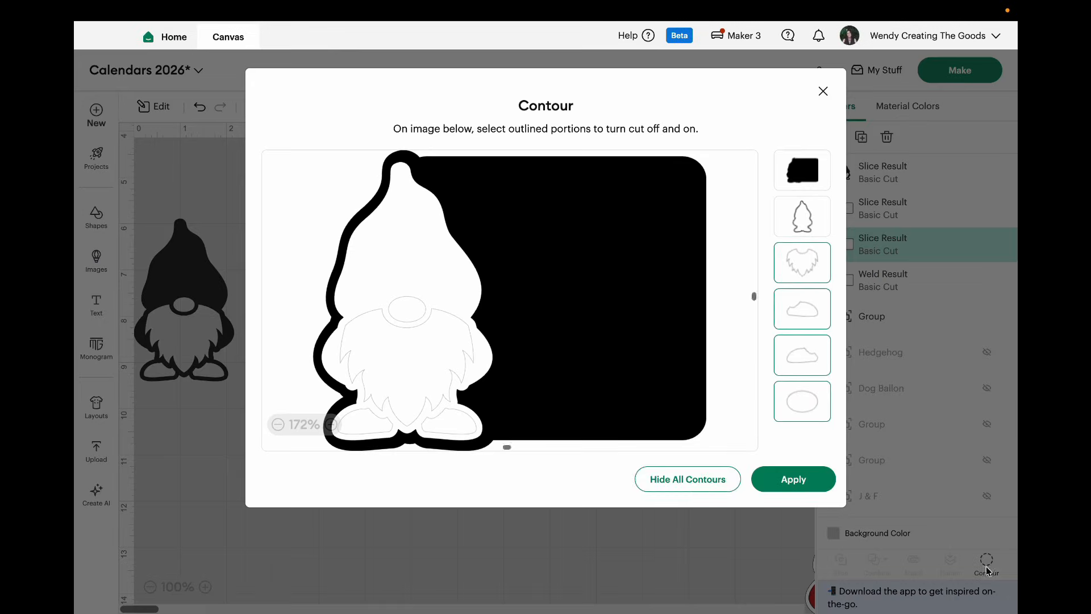
{"action": "left_click", "coordinate": [686, 479]}
{"action": "left_click", "coordinate": [802, 259]}
{"action": "left_click", "coordinate": [800, 257]}
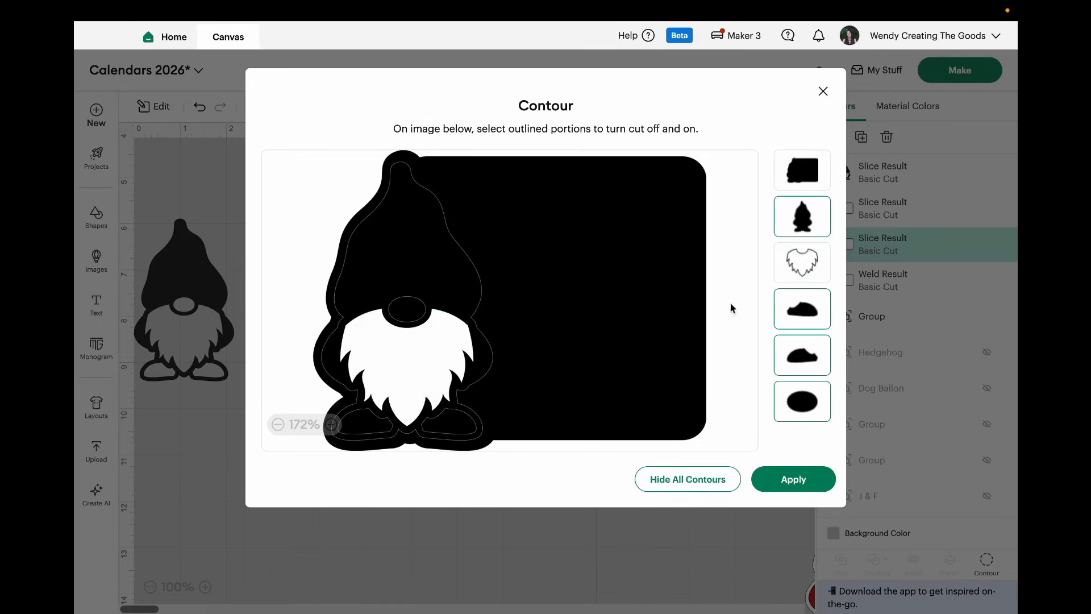
{"action": "left_click", "coordinate": [805, 478]}
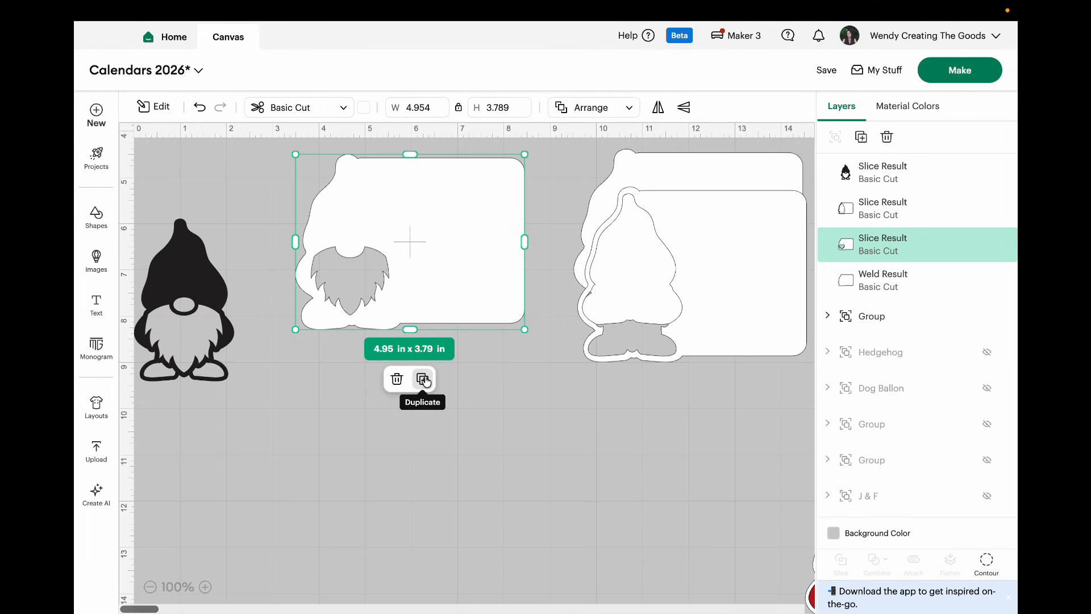
{"action": "left_click", "coordinate": [425, 380]}
{"action": "left_click_drag", "start_coordinate": [460, 292], "coordinate": [725, 292]}
Step: Set the original sliced page's contours to cut out the beard, nose and both shoes, with the gnome outline hidden
{"action": "left_click", "coordinate": [470, 287]}
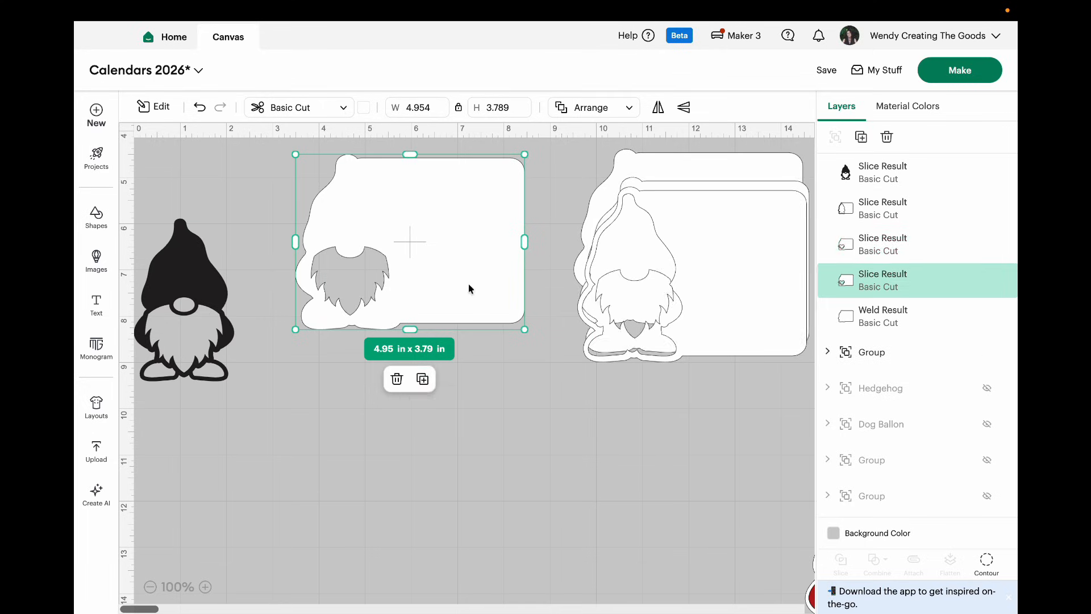
{"action": "left_click", "coordinate": [988, 563]}
{"action": "left_click", "coordinate": [708, 488]}
{"action": "left_click", "coordinate": [810, 403]}
{"action": "left_click", "coordinate": [816, 354]}
{"action": "left_click", "coordinate": [808, 307]}
{"action": "left_click", "coordinate": [809, 266]}
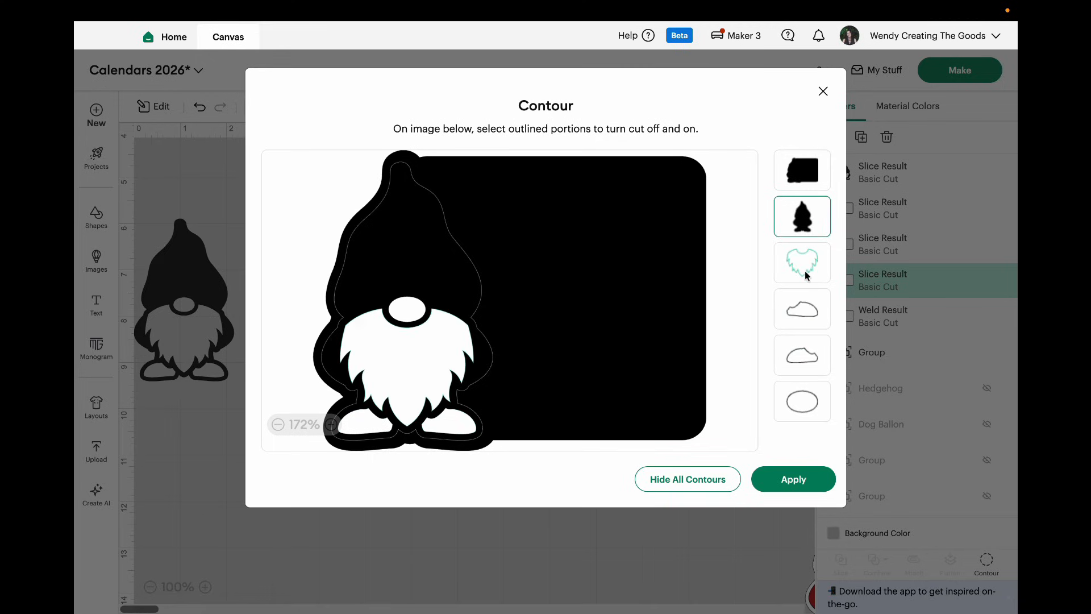
{"action": "left_click", "coordinate": [787, 477]}
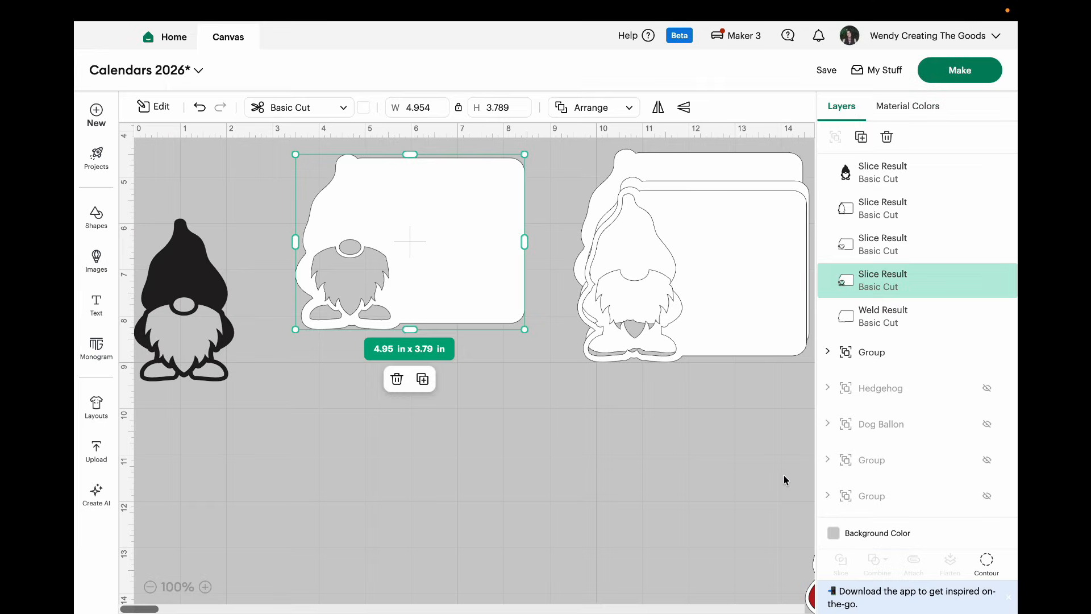
Step: Color the page with the beard, nose and shoe cutouts dark red
{"action": "left_click", "coordinate": [364, 108]}
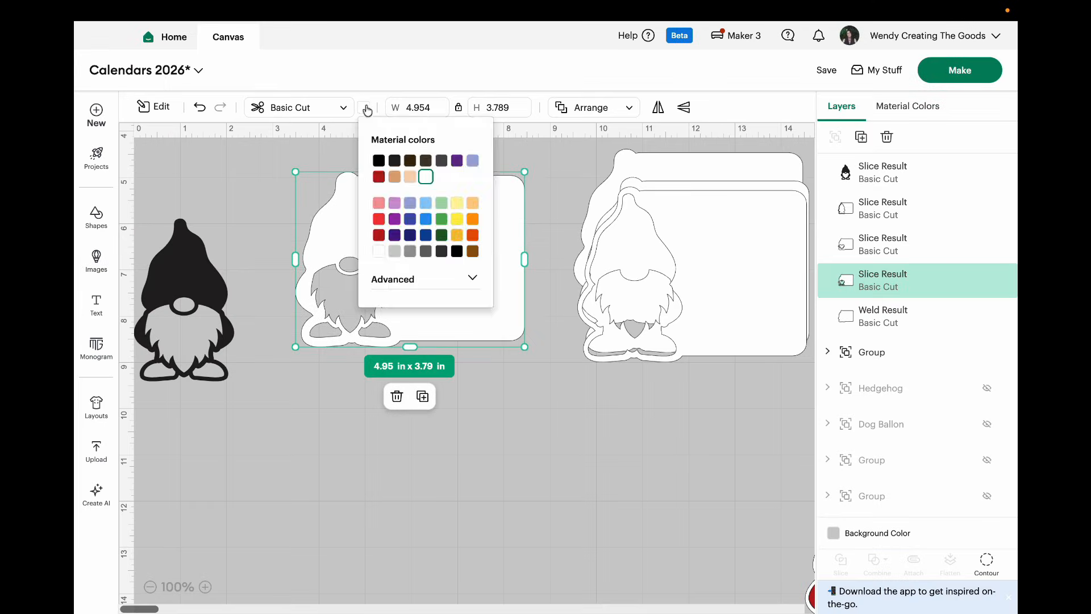
{"action": "left_click", "coordinate": [378, 177]}
{"action": "left_click", "coordinate": [497, 436]}
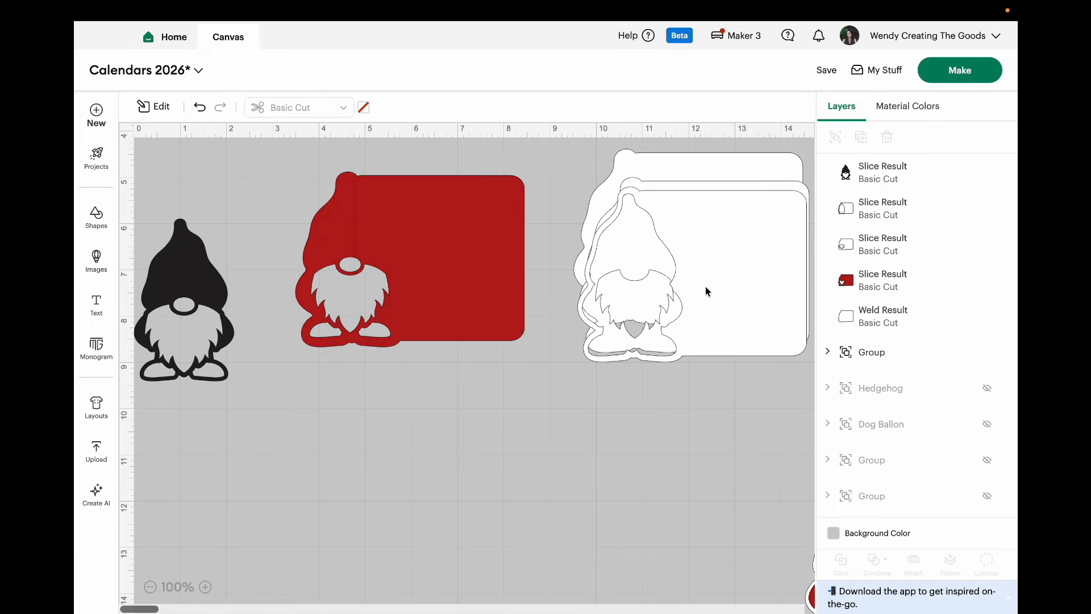
Step: Move the gnome-outline page off the stack, place the beard-cutout page over the red page and color it light peach
{"action": "left_click_drag", "start_coordinate": [707, 291], "coordinate": [714, 476]}
{"action": "left_click", "coordinate": [732, 309]}
{"action": "left_click_drag", "start_coordinate": [732, 309], "coordinate": [446, 265]}
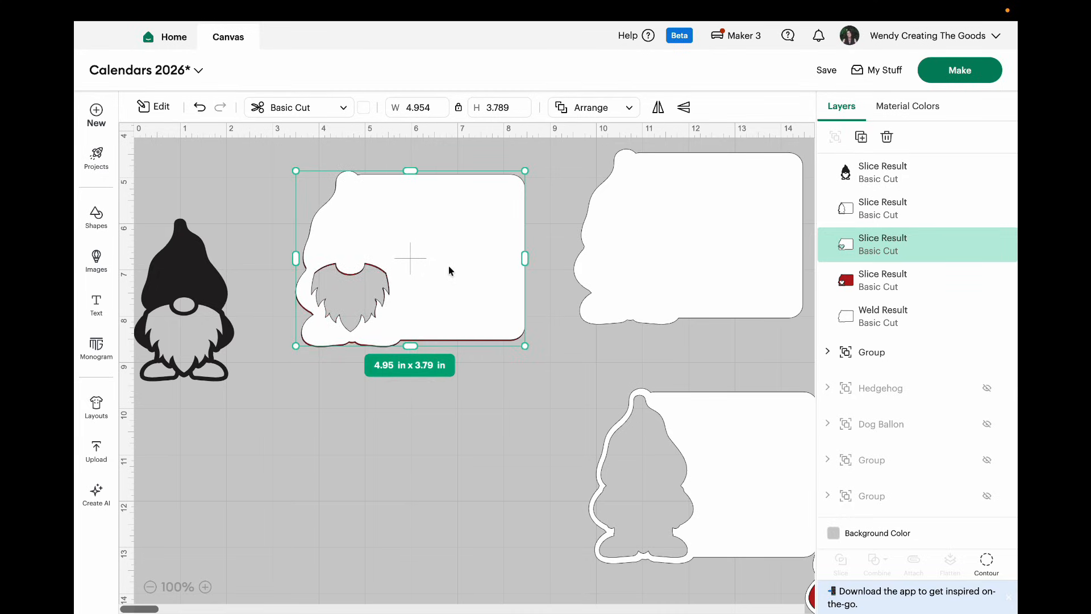
{"action": "left_click", "coordinate": [362, 109]}
{"action": "left_click", "coordinate": [395, 177]}
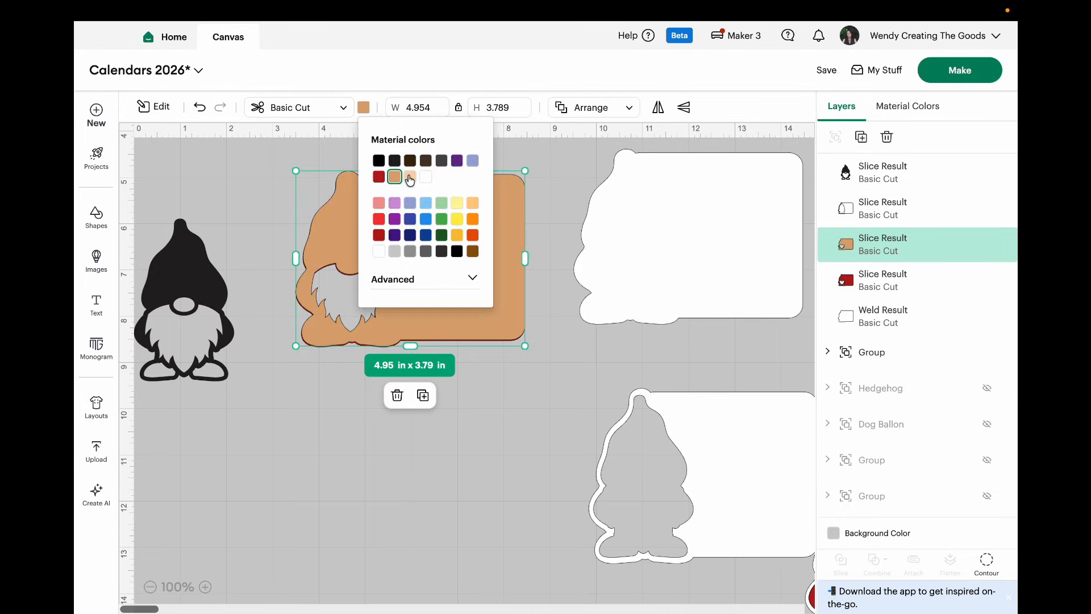
{"action": "left_click", "coordinate": [409, 178]}
Step: Move the peach page off the red one, send the plain welded page to the back, and layer the red page above the peach
{"action": "left_click", "coordinate": [476, 274]}
{"action": "left_click", "coordinate": [475, 274]}
{"action": "left_click_drag", "start_coordinate": [475, 274], "coordinate": [493, 368]}
{"action": "left_click", "coordinate": [473, 225]}
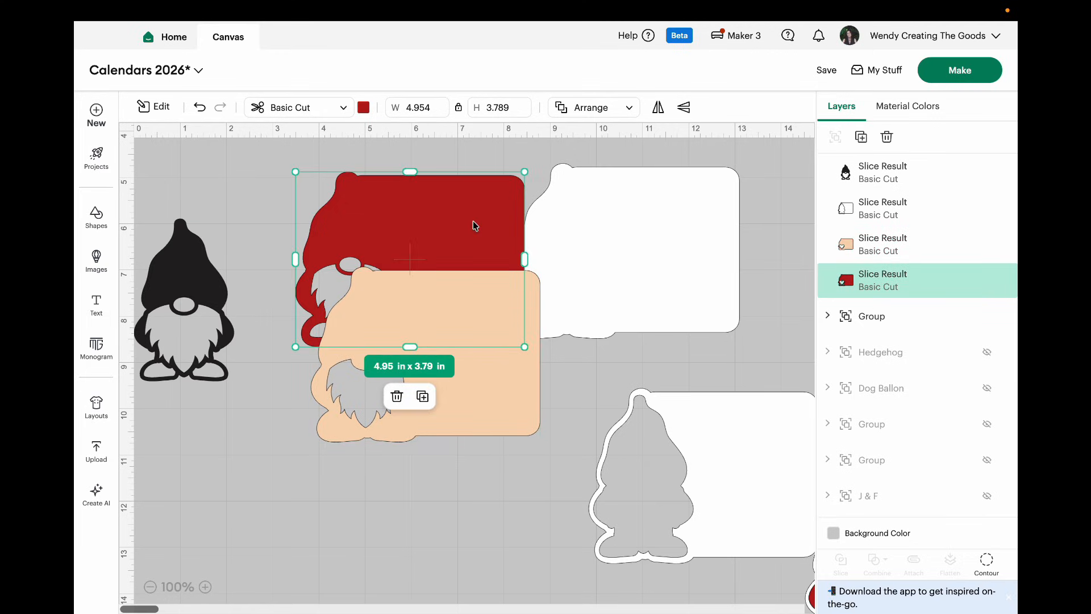
{"action": "left_click", "coordinate": [591, 107]}
{"action": "left_click", "coordinate": [585, 162]}
Step: Stack the red, plain white and gnome-outline pages onto the peach page to form the layered gnome
{"action": "left_click_drag", "start_coordinate": [458, 266], "coordinate": [475, 361]}
{"action": "left_click_drag", "start_coordinate": [653, 255], "coordinate": [456, 357]}
{"action": "left_click_drag", "start_coordinate": [748, 505], "coordinate": [470, 380]}
{"action": "left_click", "coordinate": [517, 500]}
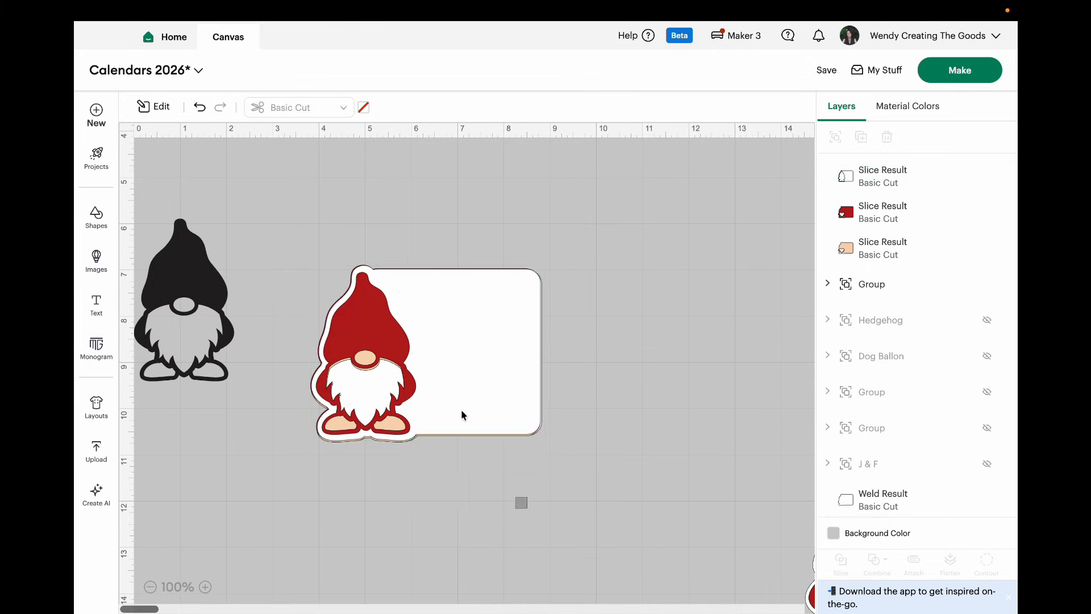
Step: Select all four stacked gnome page layers and center them on one another
{"action": "left_click_drag", "start_coordinate": [518, 500], "coordinate": [398, 281]}
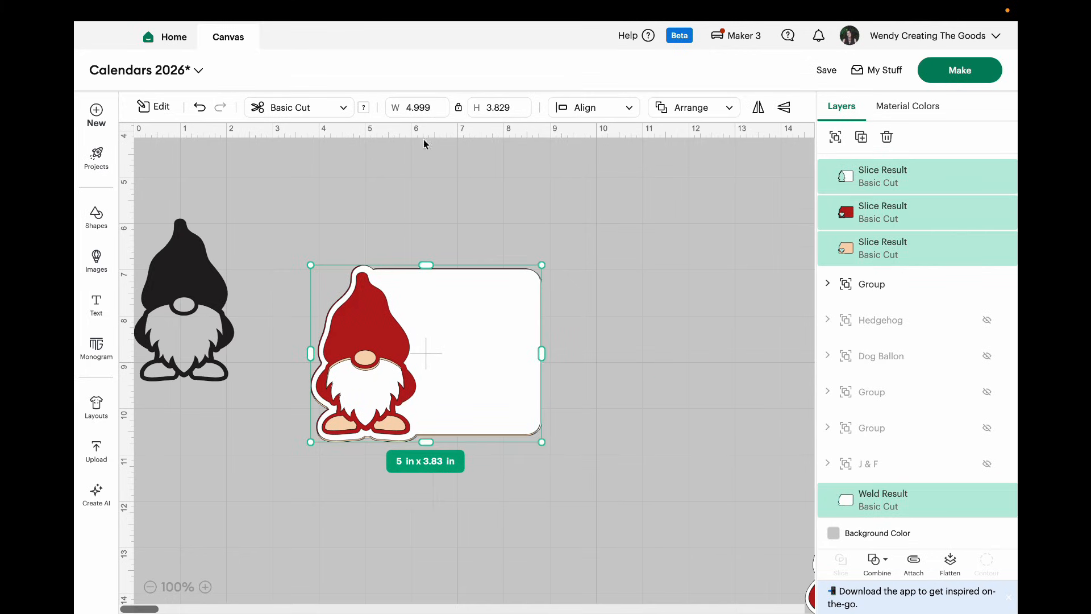
{"action": "left_click", "coordinate": [630, 110]}
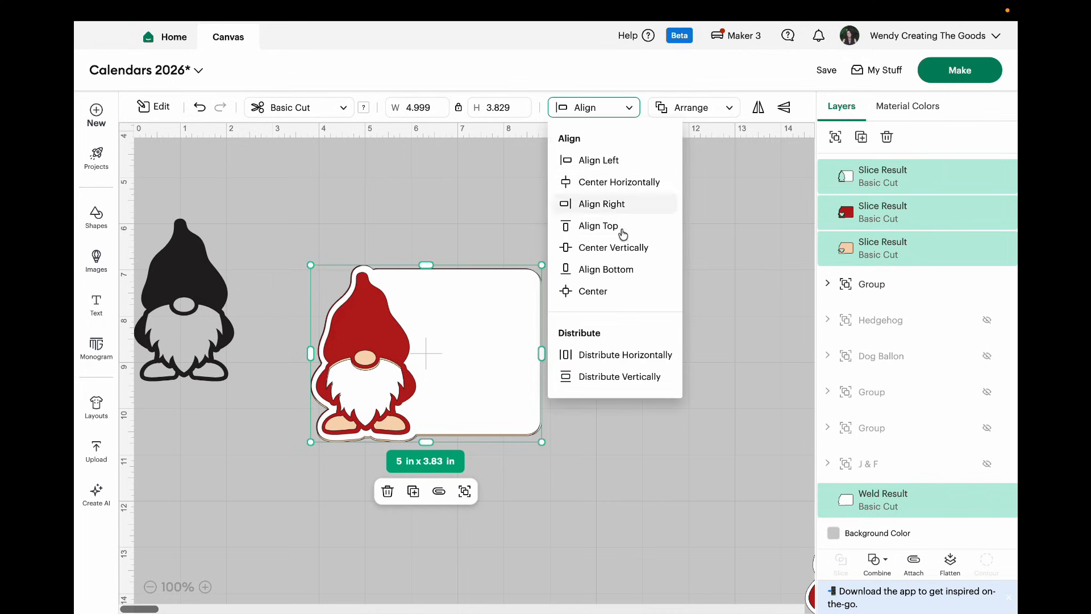
{"action": "left_click", "coordinate": [614, 292]}
{"action": "left_click", "coordinate": [636, 400]}
{"action": "left_click", "coordinate": [477, 375]}
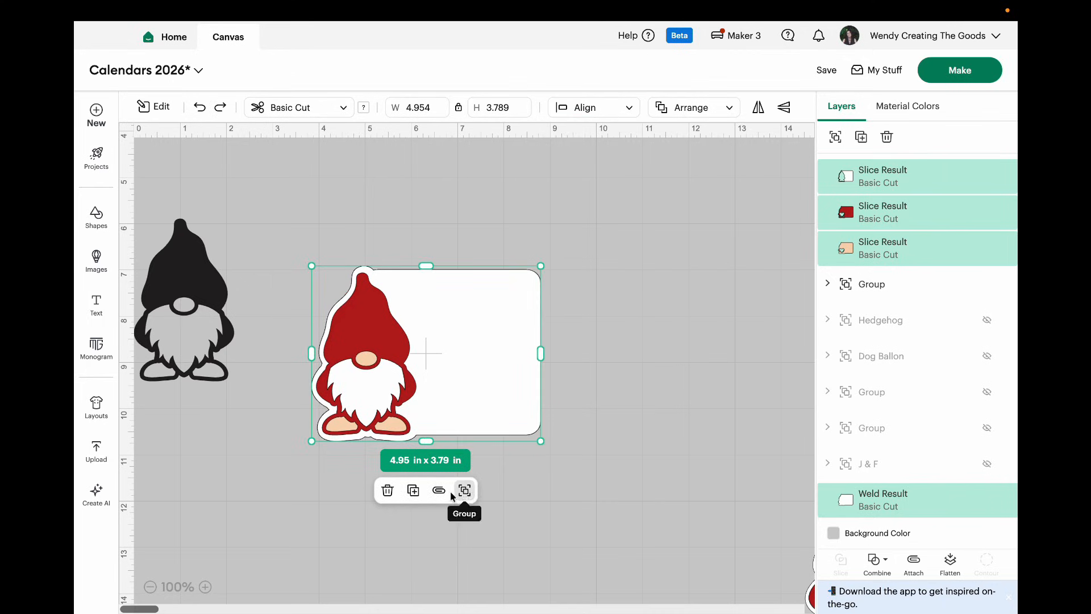
Step: Group the aligned gnome layers, move the group to clear canvas and set its width to 5 in
{"action": "left_click", "coordinate": [463, 490]}
{"action": "left_click_drag", "start_coordinate": [484, 382], "coordinate": [590, 293]}
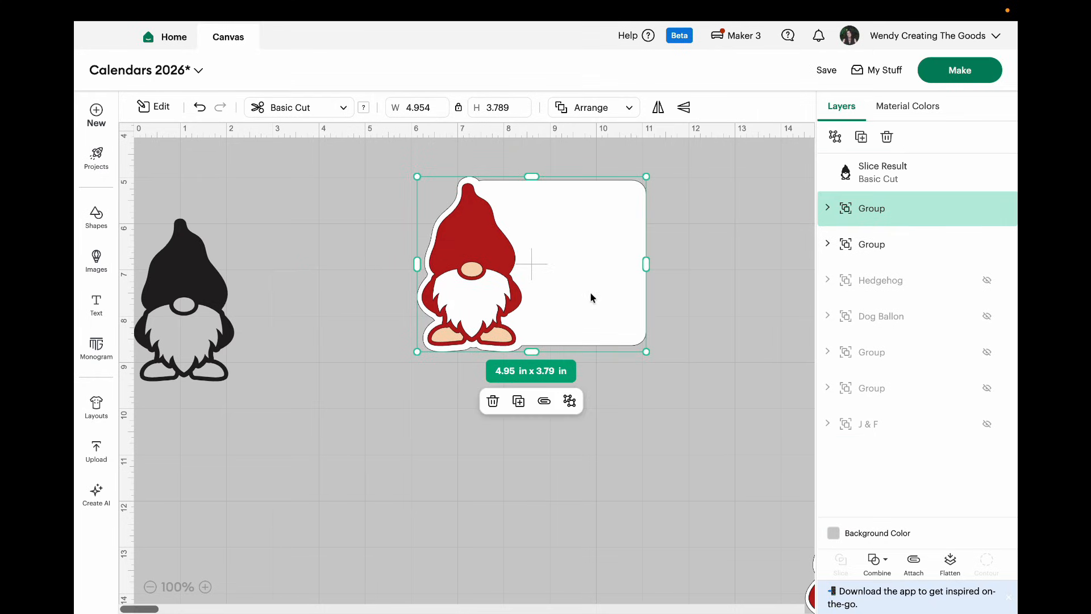
{"action": "left_click", "coordinate": [418, 108]}
{"action": "type", "text": "5"}
{"action": "key", "text": "Return"}
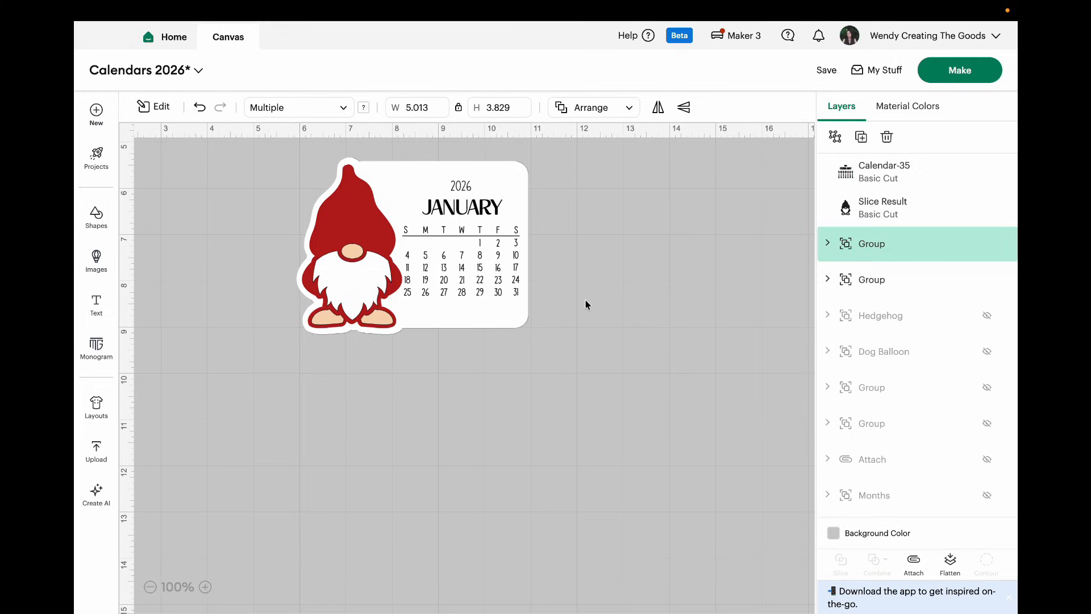
Step: Move the January gnome calendar aside, search the images for "calendar stand" and insert the plain calendar stand easel
{"action": "left_click", "coordinate": [469, 285]}
{"action": "left_click_drag", "start_coordinate": [469, 287], "coordinate": [608, 338]}
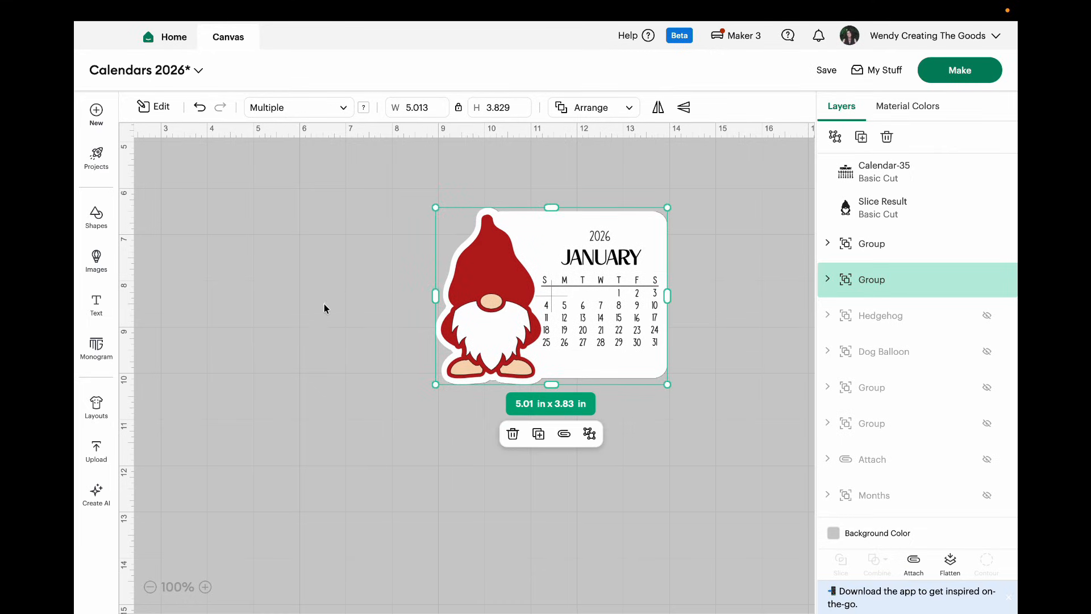
{"action": "left_click", "coordinate": [96, 263]}
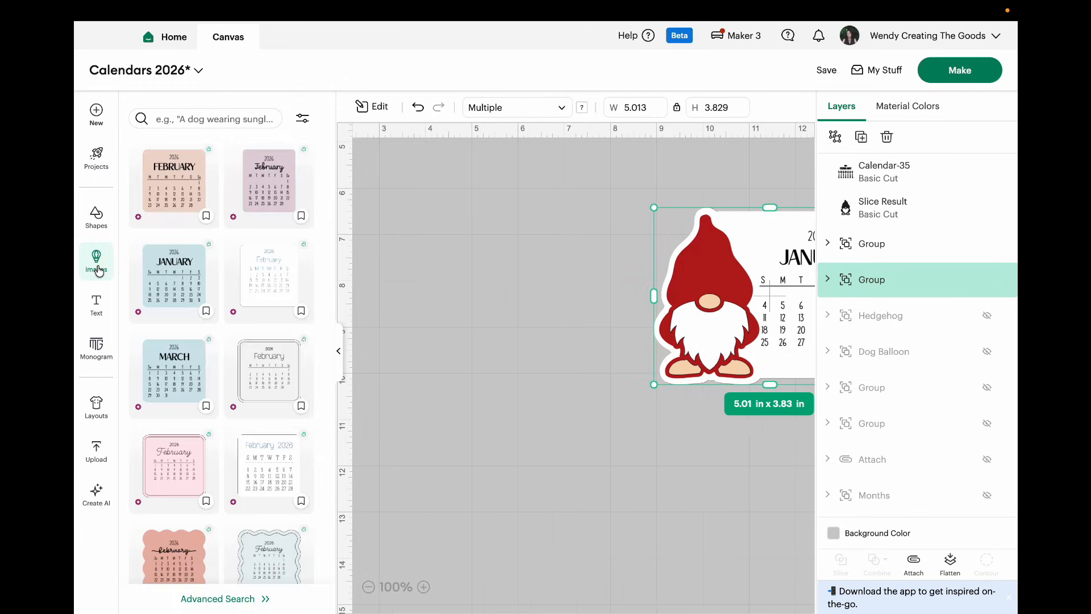
{"action": "left_click", "coordinate": [225, 112]}
{"action": "type", "text": "calendar stand"}
{"action": "key", "text": "Return"}
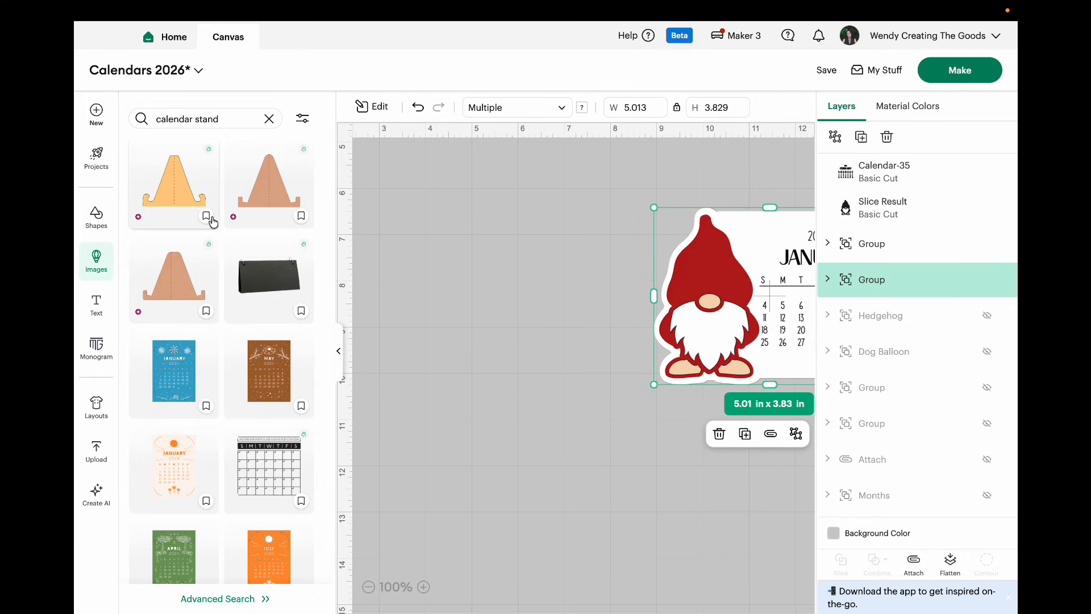
{"action": "left_click", "coordinate": [169, 286]}
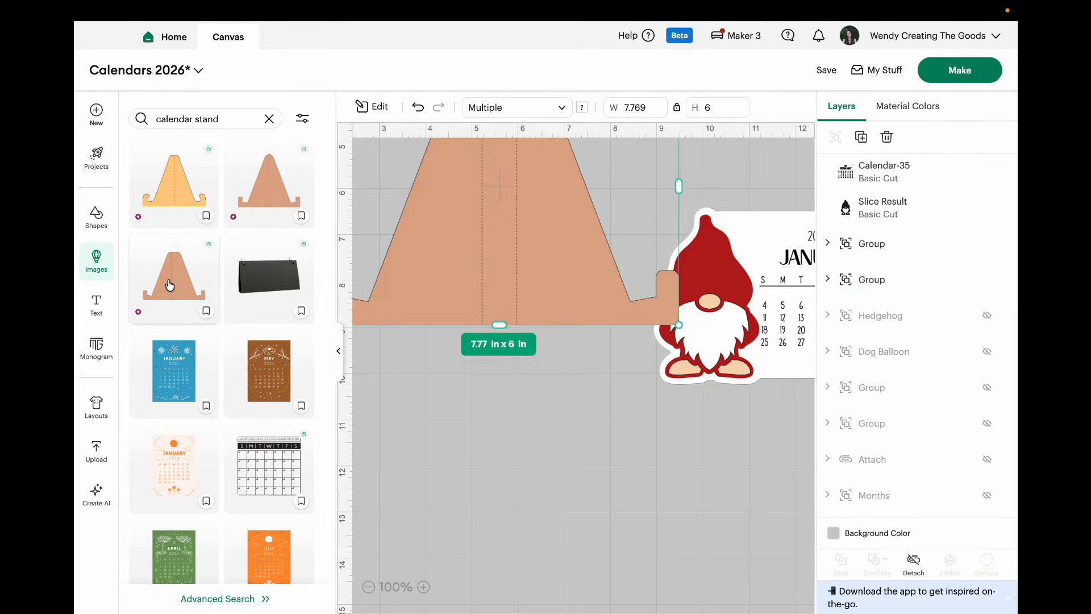
{"action": "left_click", "coordinate": [340, 354]}
Step: Move the easel clear of the gnome calendar and shrink it to about 5.82 × 4.5 in, repositioning the calendar
{"action": "left_click_drag", "start_coordinate": [345, 264], "coordinate": [421, 449]}
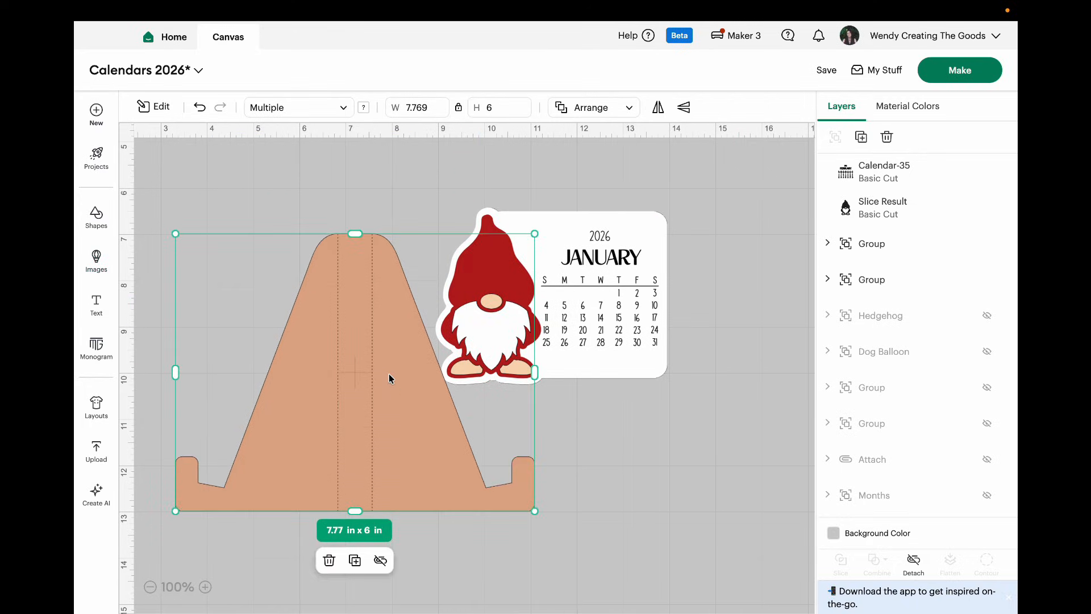
{"action": "left_click_drag", "start_coordinate": [534, 511], "coordinate": [453, 453]}
{"action": "left_click_drag", "start_coordinate": [578, 350], "coordinate": [614, 405]}
{"action": "left_click", "coordinate": [205, 587]}
{"action": "left_click", "coordinate": [393, 446]}
{"action": "left_click_drag", "start_coordinate": [448, 475], "coordinate": [429, 460]}
{"action": "left_click_drag", "start_coordinate": [610, 420], "coordinate": [572, 407]}
{"action": "left_click_drag", "start_coordinate": [360, 450], "coordinate": [621, 610]}
{"action": "left_click_drag", "start_coordinate": [576, 303], "coordinate": [460, 257]}
Step: Compare the easel over the gnome calendar, shrink it to about 4.84 × 3.74 in and set the two side by side
{"action": "left_click_drag", "start_coordinate": [541, 467], "coordinate": [509, 287]}
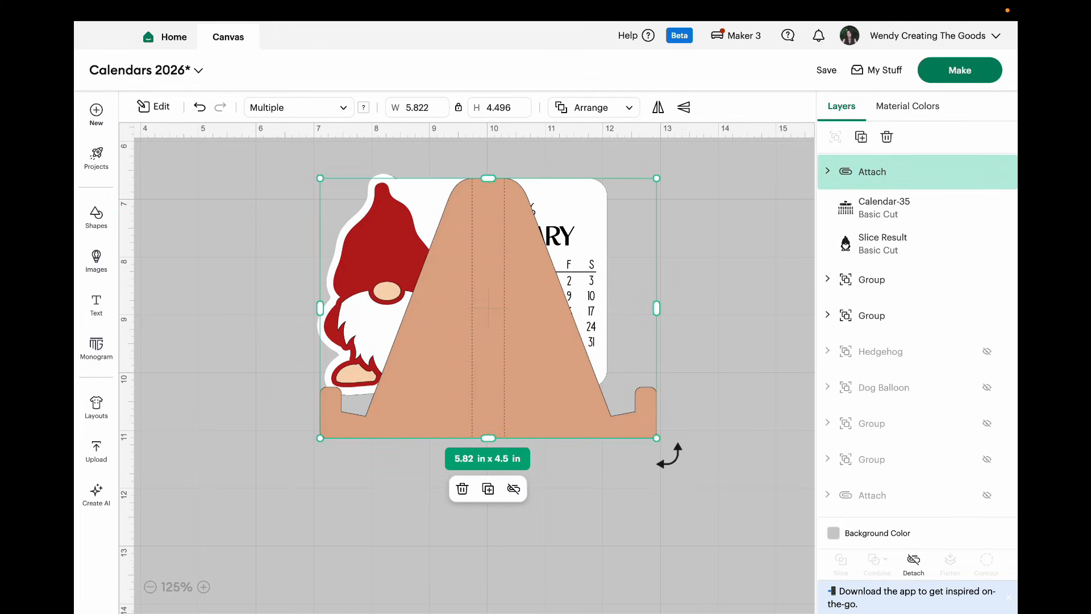
{"action": "left_click_drag", "start_coordinate": [657, 437], "coordinate": [613, 392]}
{"action": "left_click_drag", "start_coordinate": [547, 367], "coordinate": [678, 380]}
{"action": "left_click_drag", "start_coordinate": [423, 359], "coordinate": [324, 361]}
{"action": "mouse_move", "coordinate": [611, 349]}
{"action": "left_mouse_down"}
{"action": "mouse_move", "coordinate": [595, 339]}
{"action": "mouse_move", "coordinate": [606, 344]}
{"action": "left_mouse_up"}
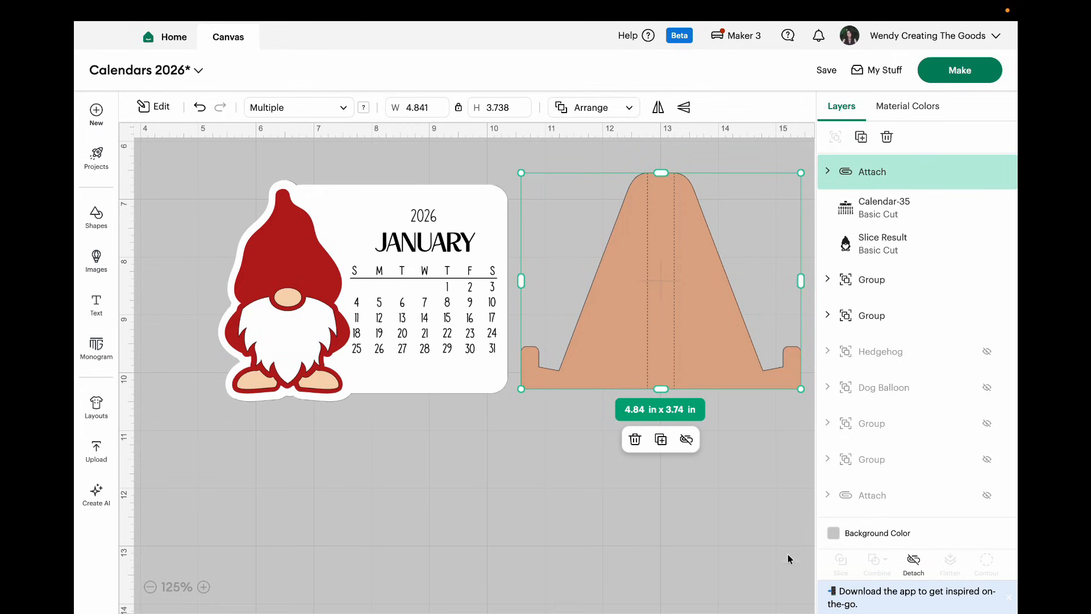
Step: Detach the easel's score lines from its cut shape and color the cut shape white
{"action": "left_click", "coordinate": [914, 563]}
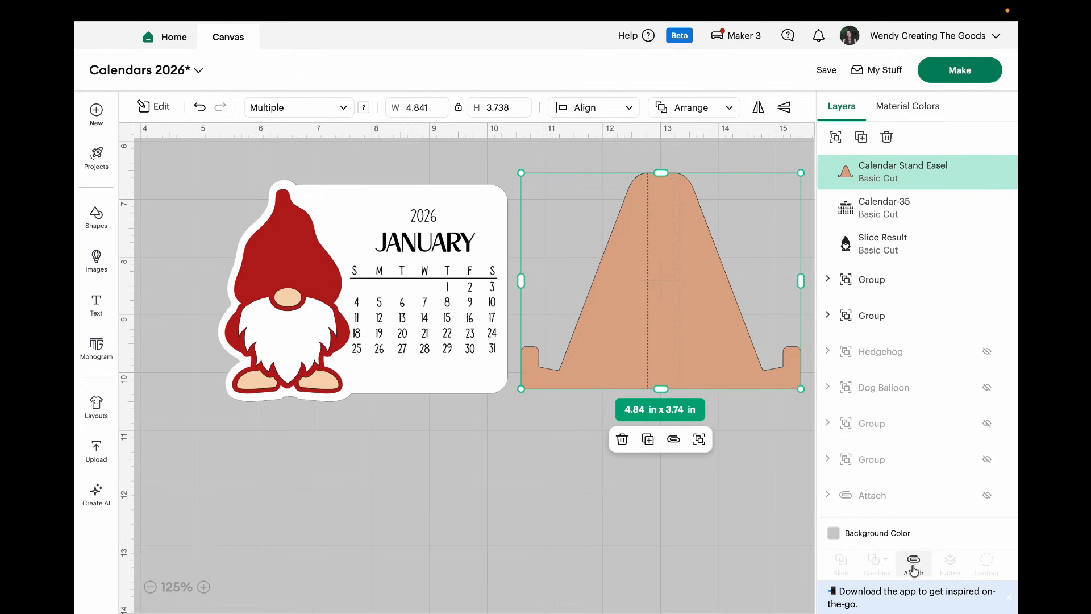
{"action": "left_click", "coordinate": [715, 517]}
{"action": "left_click", "coordinate": [715, 361]}
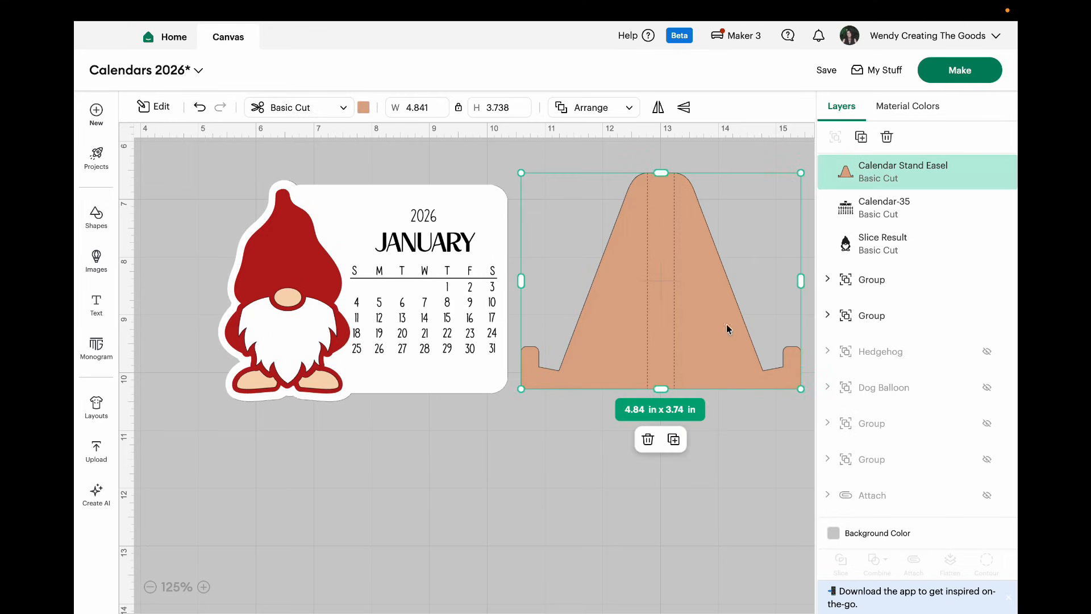
{"action": "left_click", "coordinate": [858, 180]}
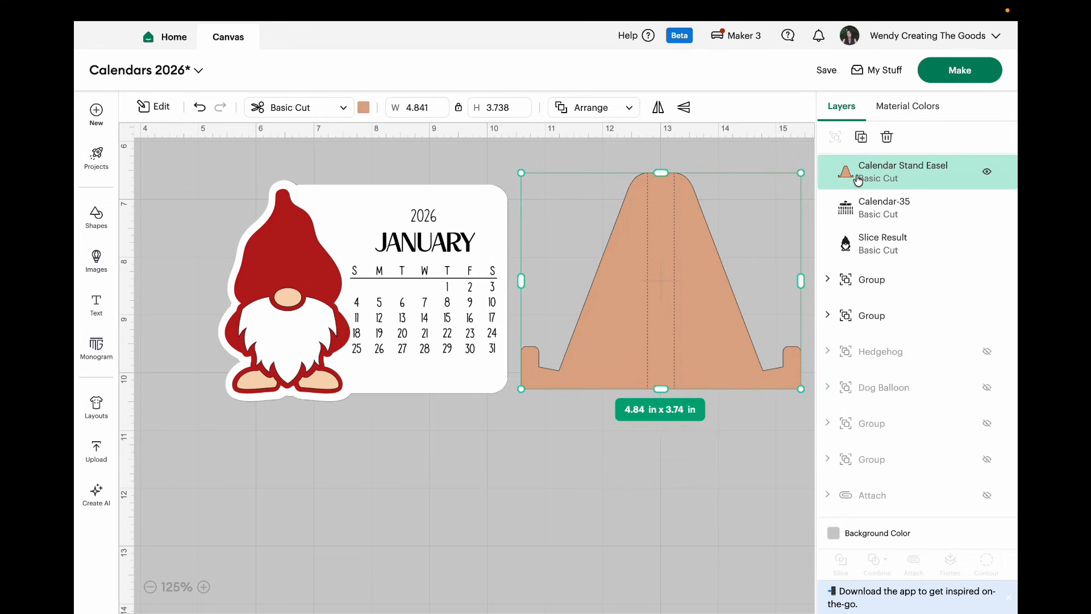
{"action": "left_click", "coordinate": [364, 108]}
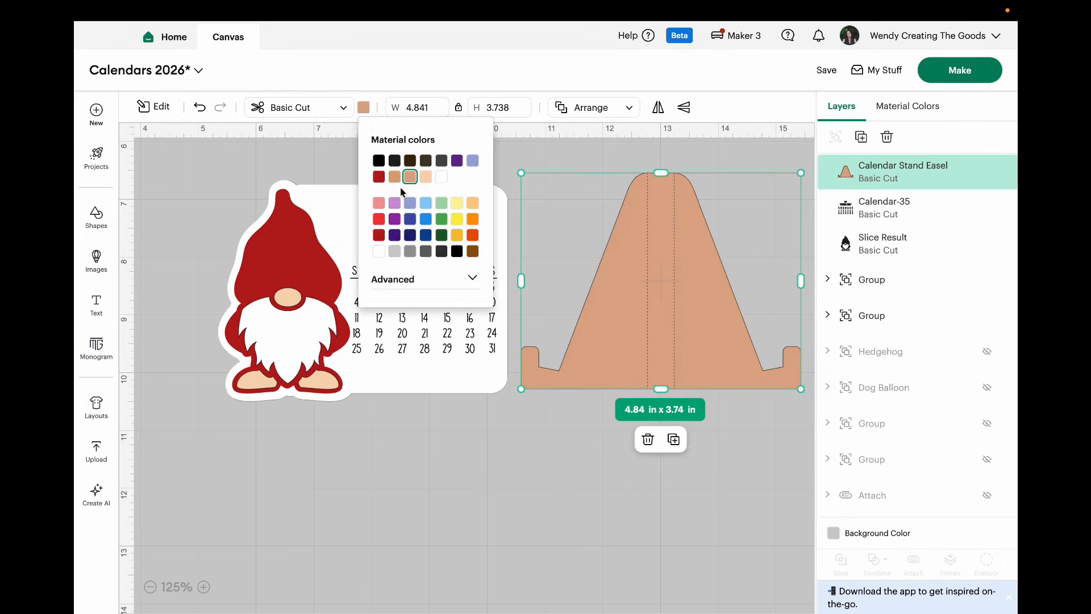
{"action": "left_click", "coordinate": [426, 177]}
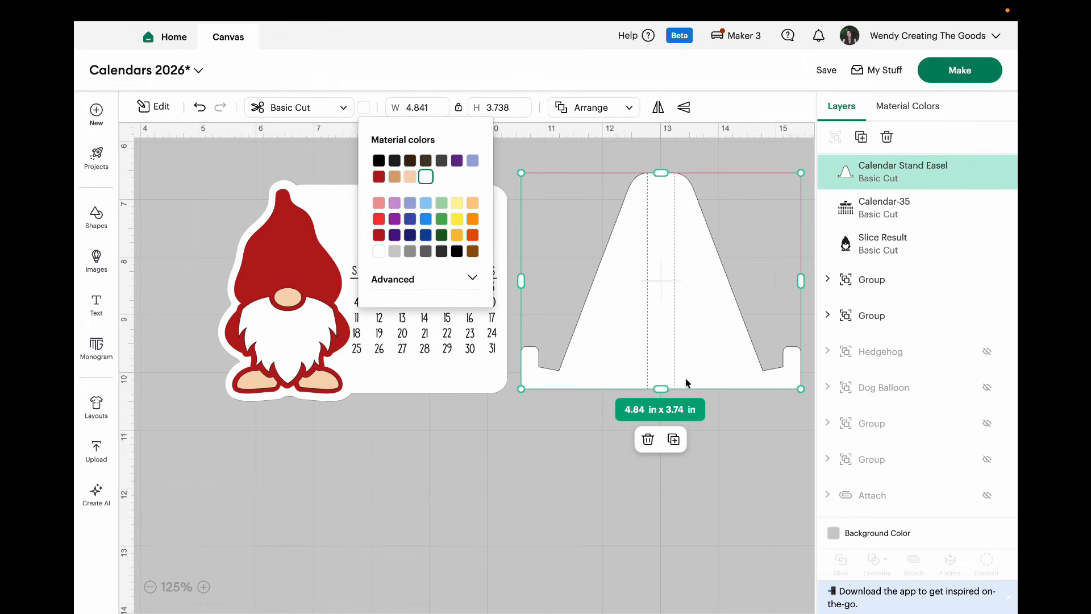
Step: Attach the easel's score lines back onto its white cut shape
{"action": "left_click", "coordinate": [725, 428]}
{"action": "left_click", "coordinate": [693, 341]}
{"action": "left_click_drag", "start_coordinate": [739, 476], "coordinate": [598, 205]}
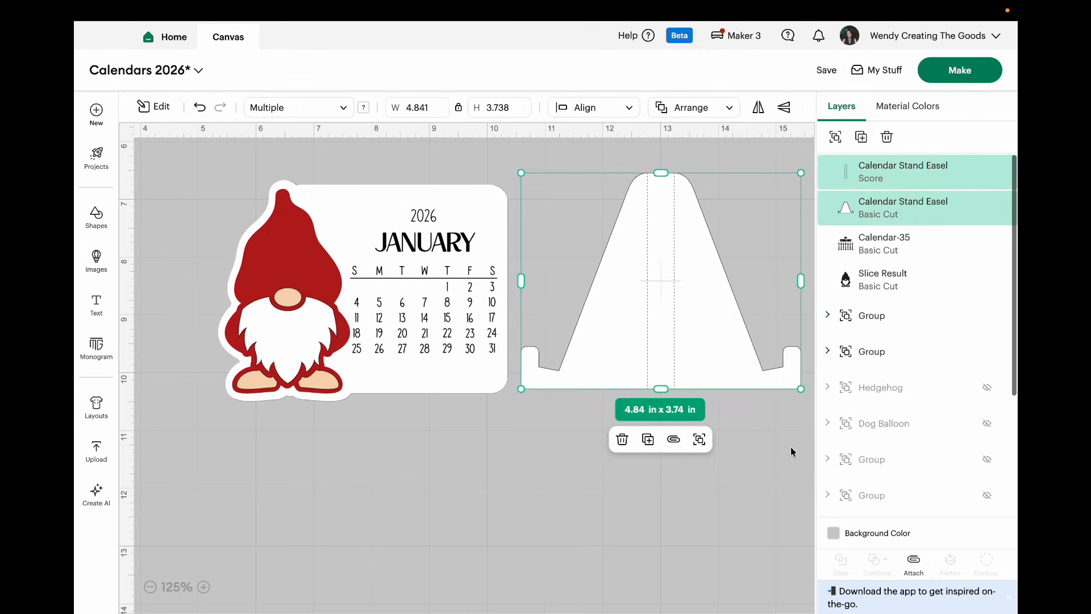
{"action": "left_click", "coordinate": [910, 570]}
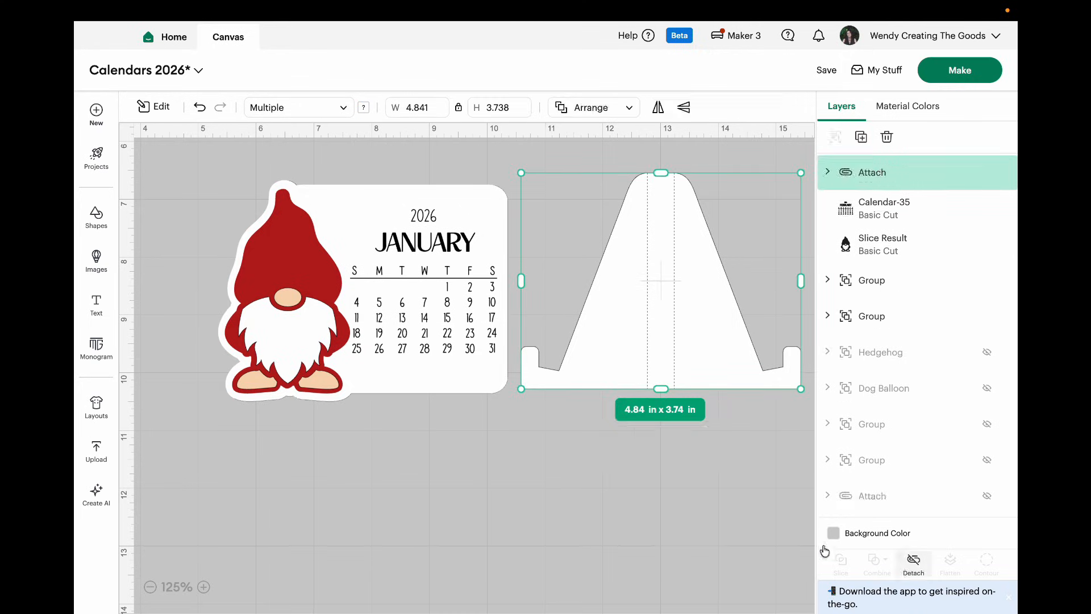
{"action": "left_click", "coordinate": [708, 526]}
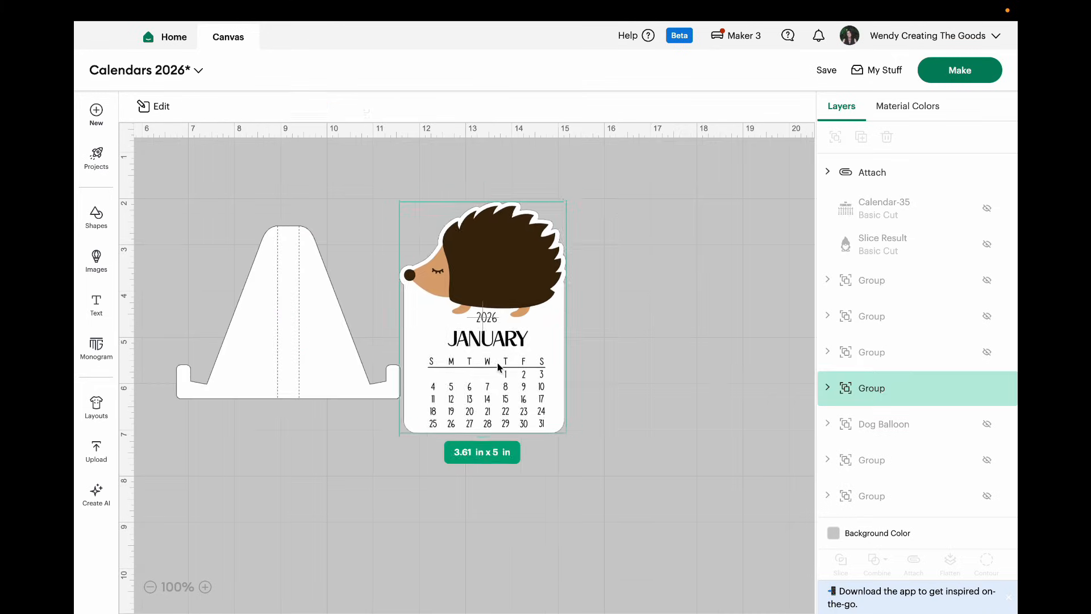
Step: Position the hedgehog January calendar and the white easel next to each other
{"action": "left_click_drag", "start_coordinate": [496, 363], "coordinate": [540, 360]}
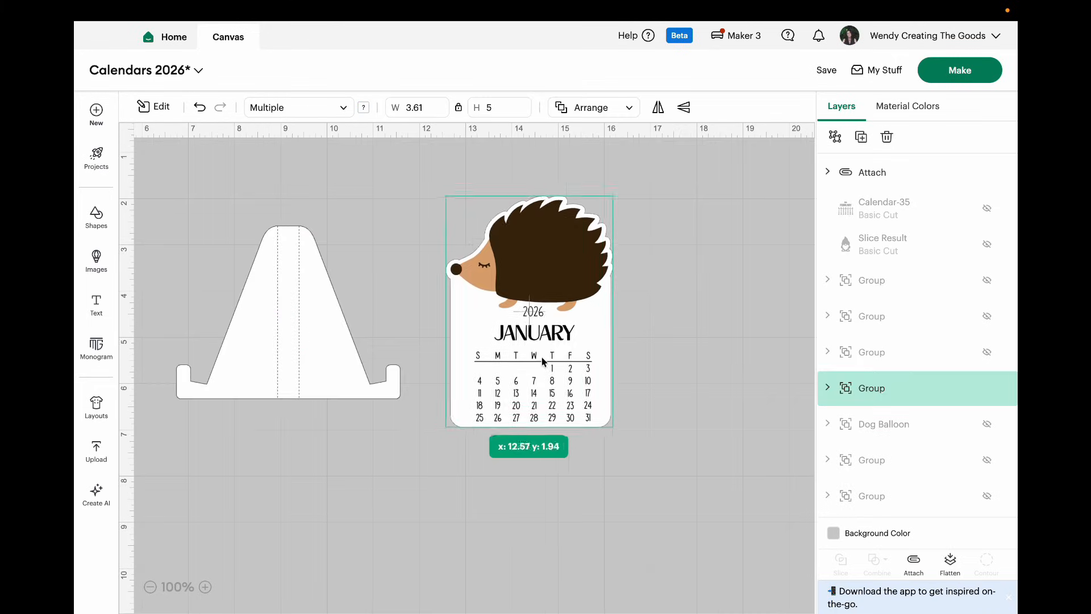
{"action": "left_click_drag", "start_coordinate": [333, 368], "coordinate": [365, 391]}
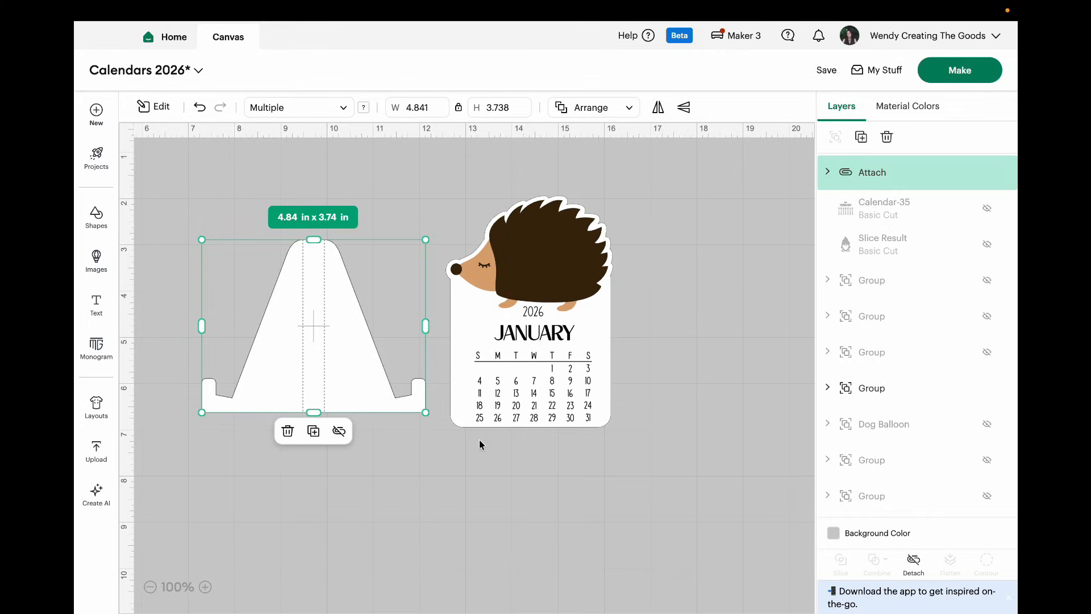
Step: Send the project to mat preparation and set the Print Then Cut material size to 8.5 in x 11 in (Letter)
{"action": "left_click", "coordinate": [950, 69]}
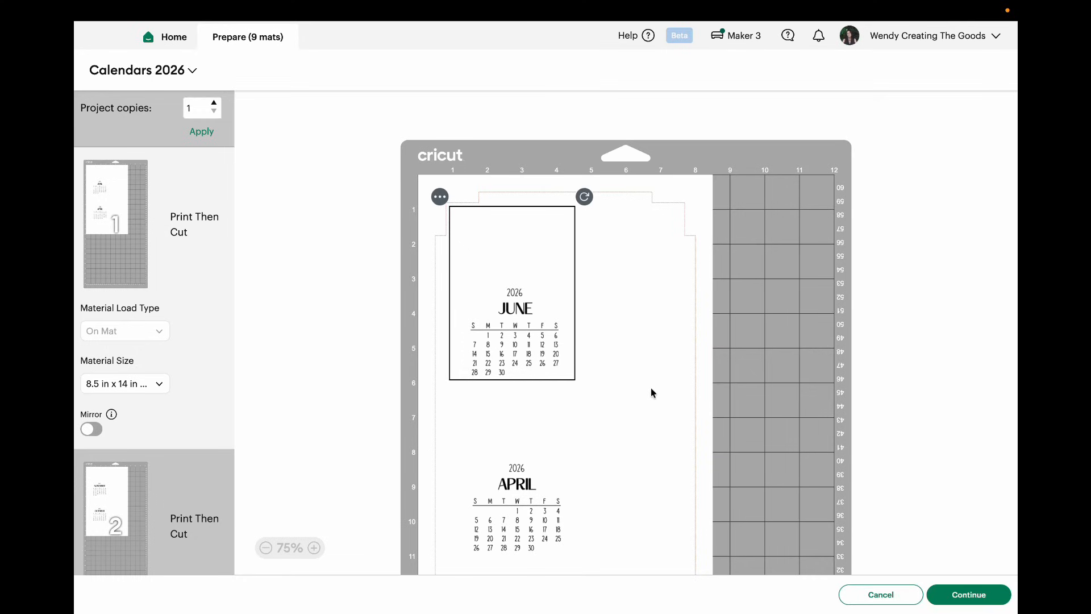
{"action": "left_click", "coordinate": [161, 385]}
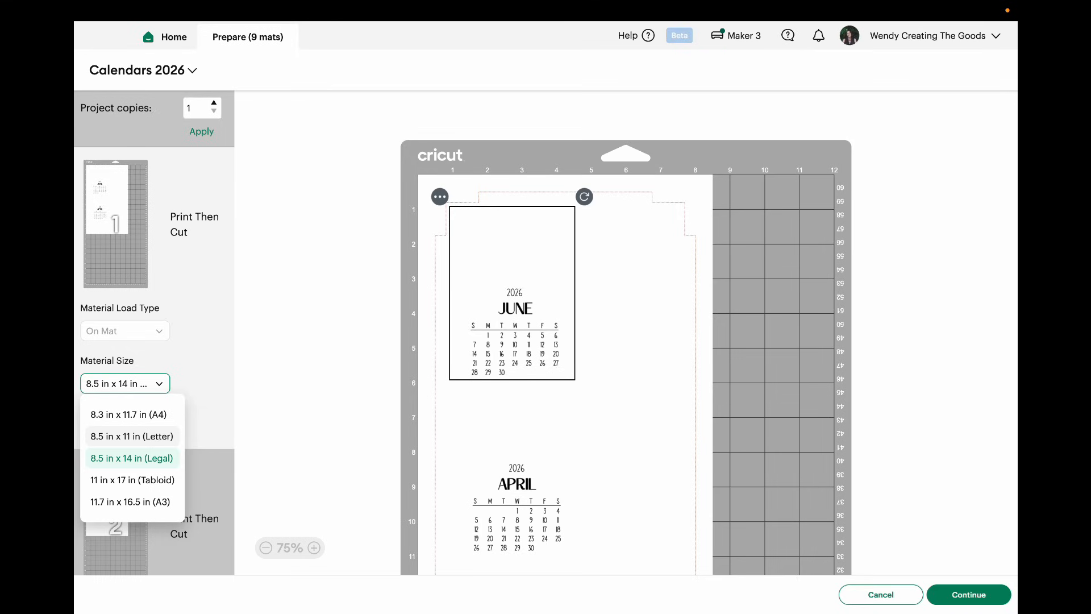
{"action": "left_click", "coordinate": [152, 436]}
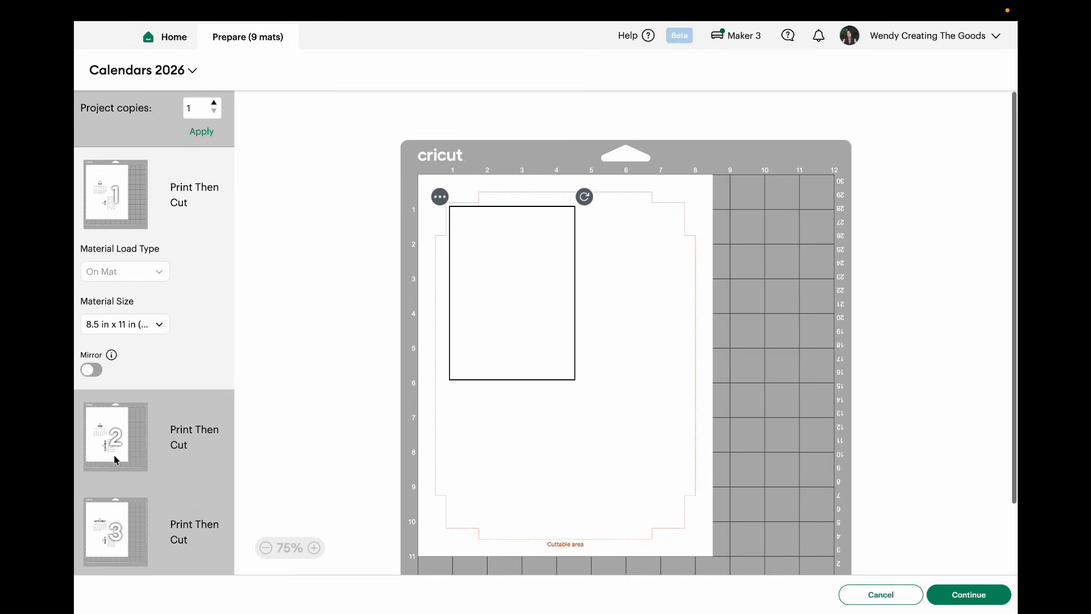
Step: Set the material size of the easel's score and basic cut mat to 8.5 in x 11 in (Letter)
{"action": "scroll", "coordinate": [131, 479], "scroll_direction": "down", "scroll_amount": 5}
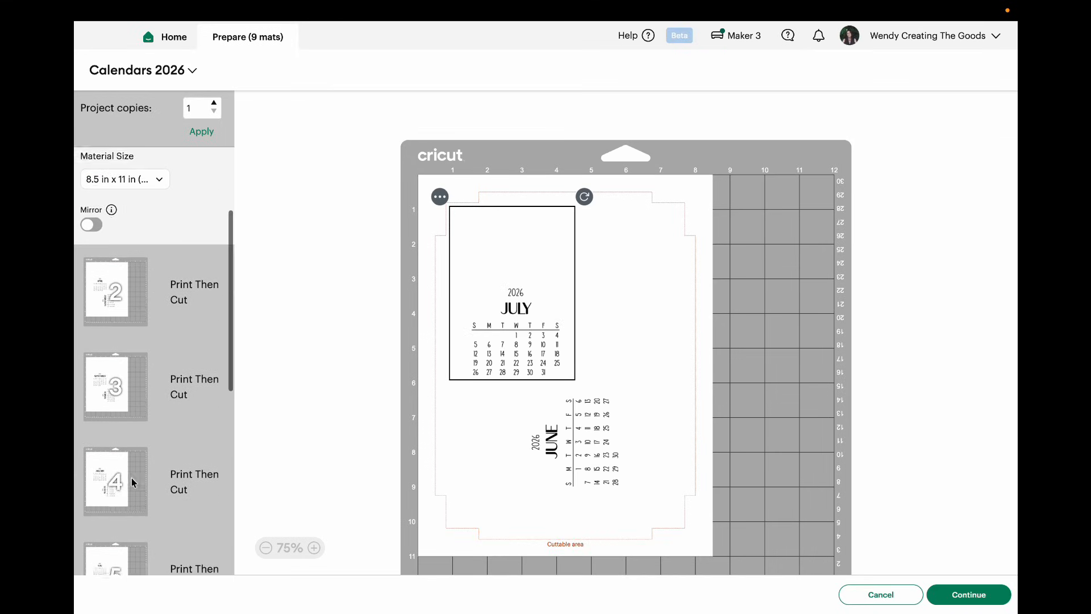
{"action": "scroll", "coordinate": [131, 480], "scroll_direction": "down", "scroll_amount": 4}
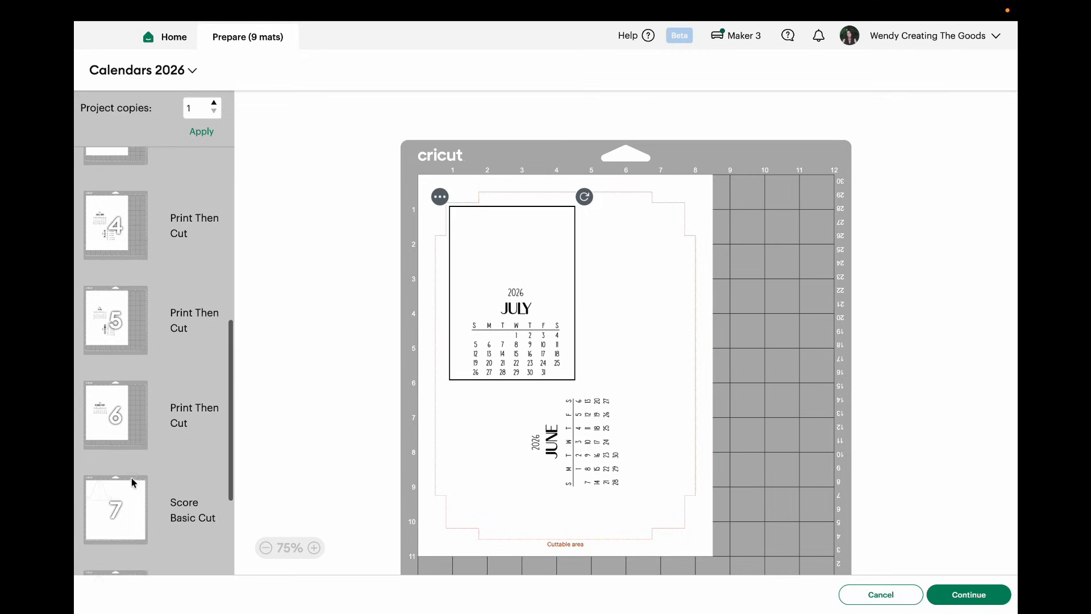
{"action": "scroll", "coordinate": [131, 483], "scroll_direction": "down", "scroll_amount": 3}
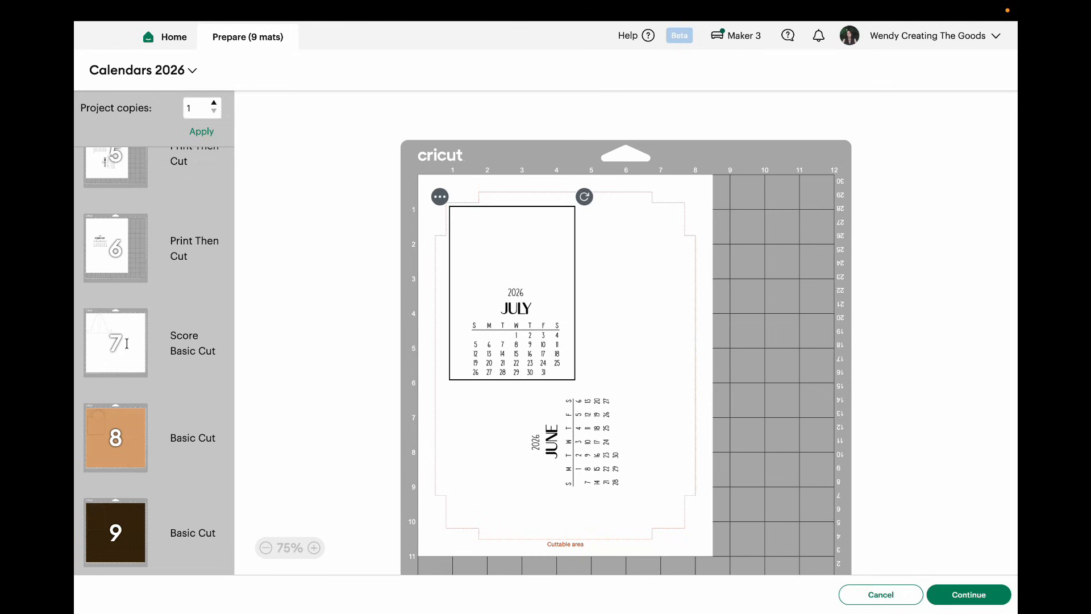
{"action": "left_click", "coordinate": [127, 343]}
{"action": "left_click", "coordinate": [161, 419]}
{"action": "scroll", "coordinate": [154, 472], "scroll_direction": "up", "scroll_amount": 3}
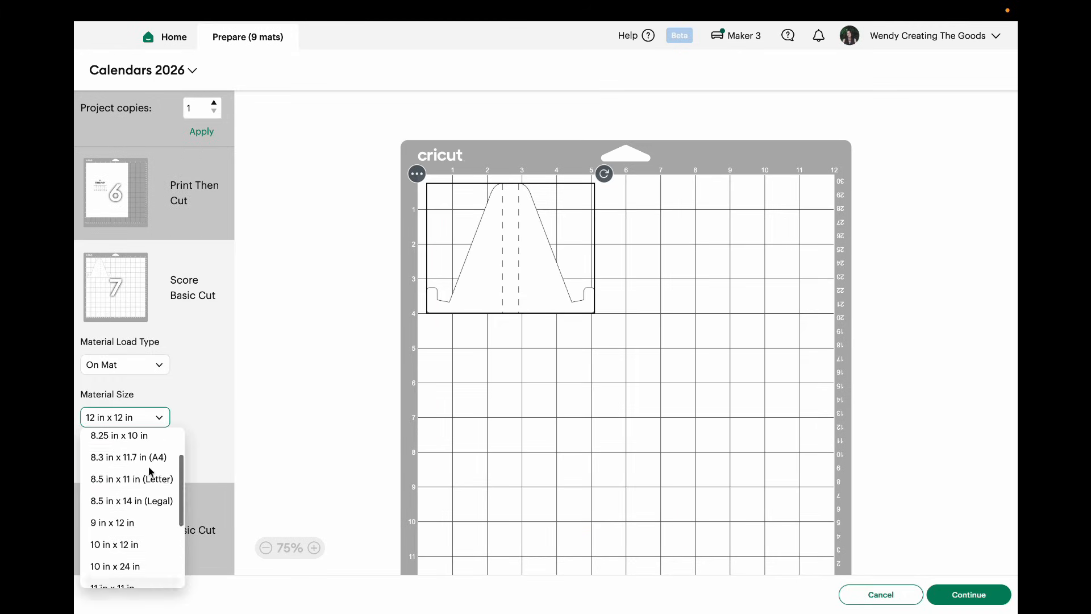
{"action": "left_click", "coordinate": [151, 479]}
Step: Set the material size of the orange-brown hedgehog mat to 8.5 in x 11 in (Letter)
{"action": "scroll", "coordinate": [124, 462], "scroll_direction": "down", "scroll_amount": 2}
{"action": "left_click", "coordinate": [124, 462]}
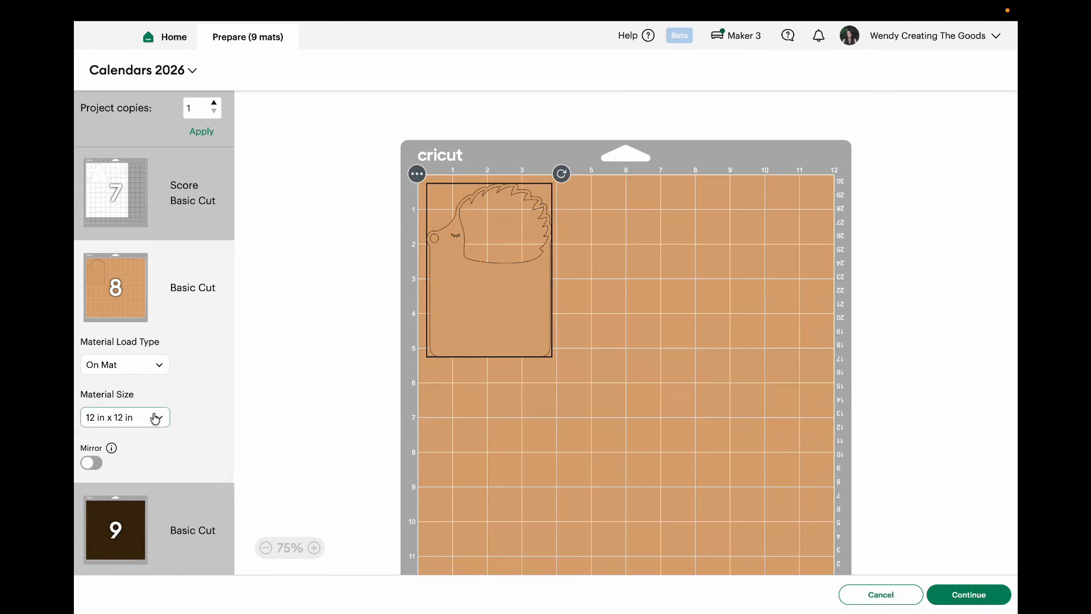
{"action": "left_click", "coordinate": [152, 417]}
{"action": "scroll", "coordinate": [146, 461], "scroll_direction": "up", "scroll_amount": 4}
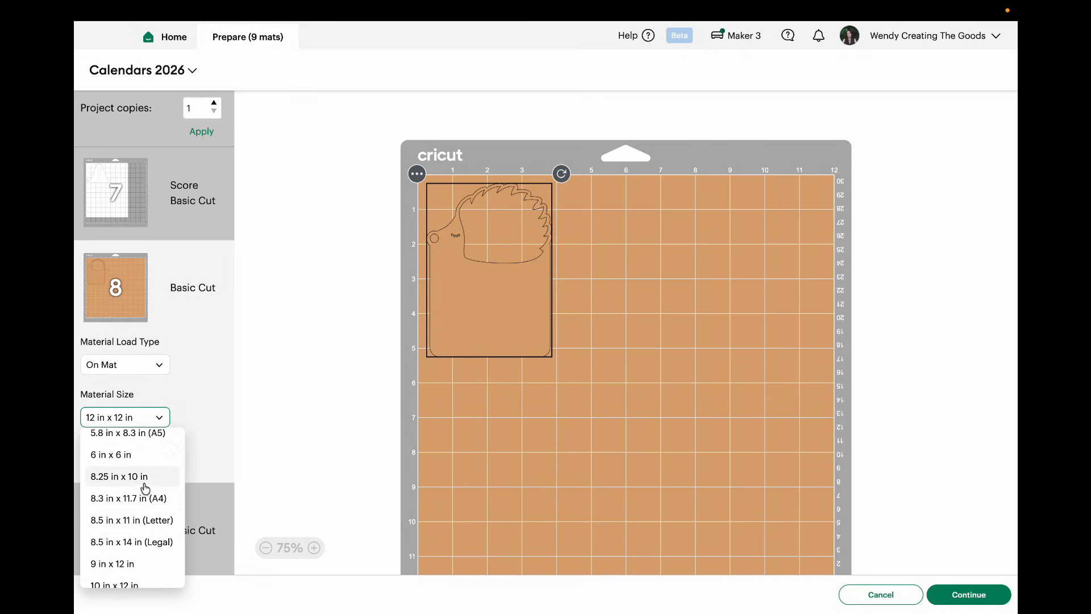
{"action": "left_click", "coordinate": [150, 522]}
Step: Set the material size of the dark brown hedgehog backing mat to 8.5 in x 11 in (Letter)
{"action": "left_click", "coordinate": [123, 524]}
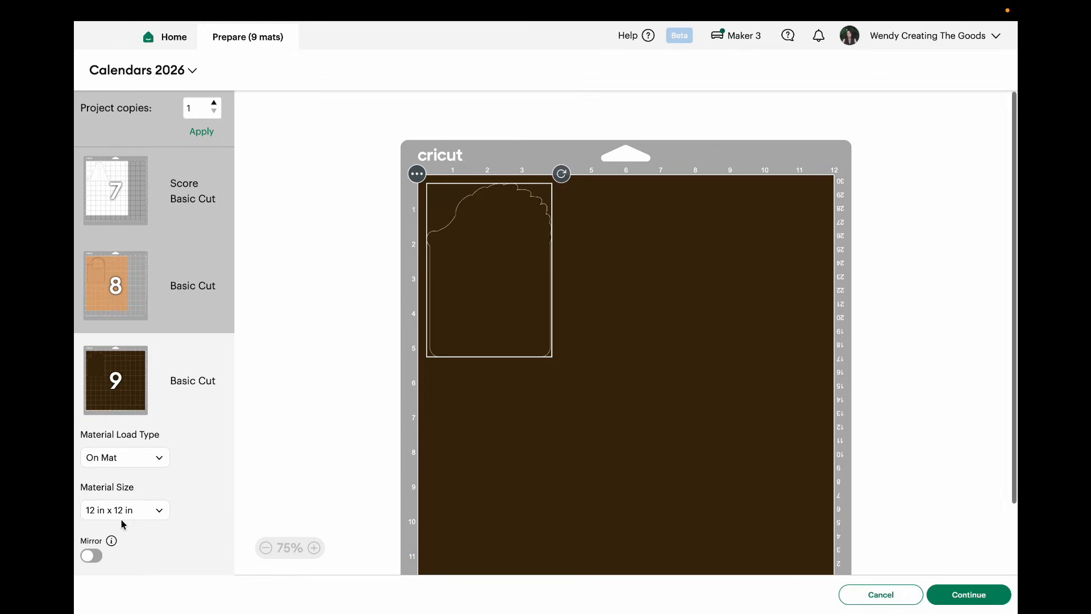
{"action": "left_click", "coordinate": [159, 510]}
{"action": "scroll", "coordinate": [130, 399], "scroll_direction": "up", "scroll_amount": 3}
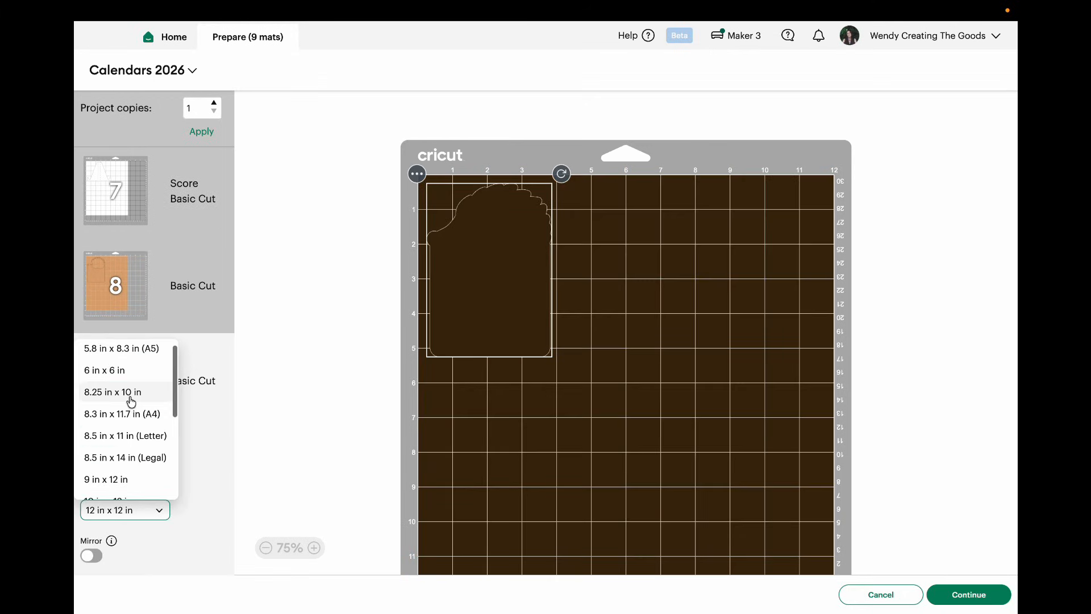
{"action": "left_click", "coordinate": [136, 436]}
Step: Return to the first Print Then Cut mat with July and June and continue to the making stage
{"action": "scroll", "coordinate": [141, 433], "scroll_direction": "up", "scroll_amount": 2}
{"action": "scroll", "coordinate": [140, 433], "scroll_direction": "up", "scroll_amount": 5}
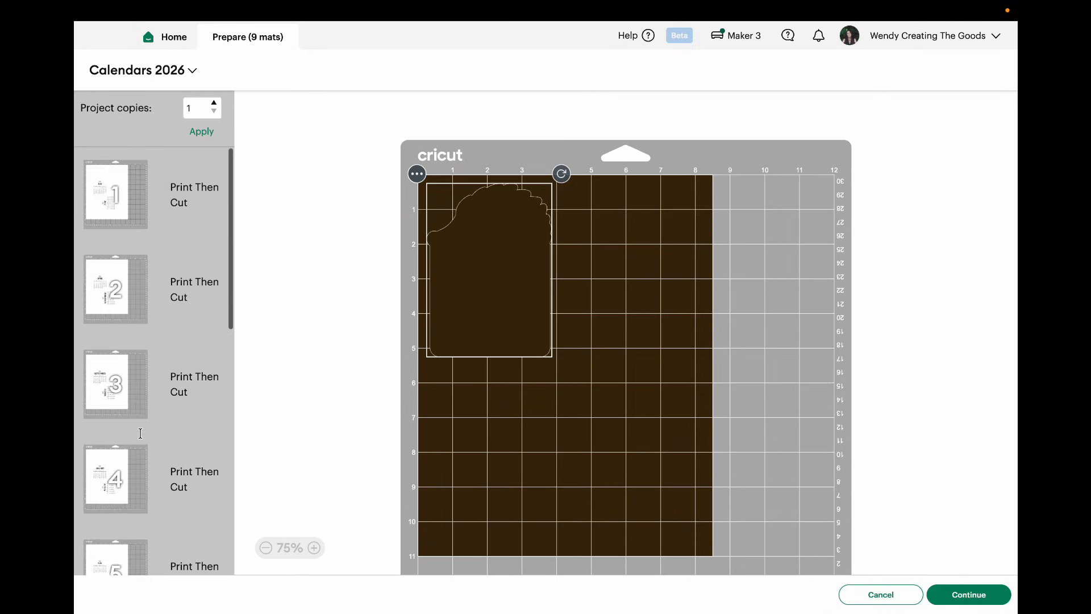
{"action": "left_click", "coordinate": [102, 177]}
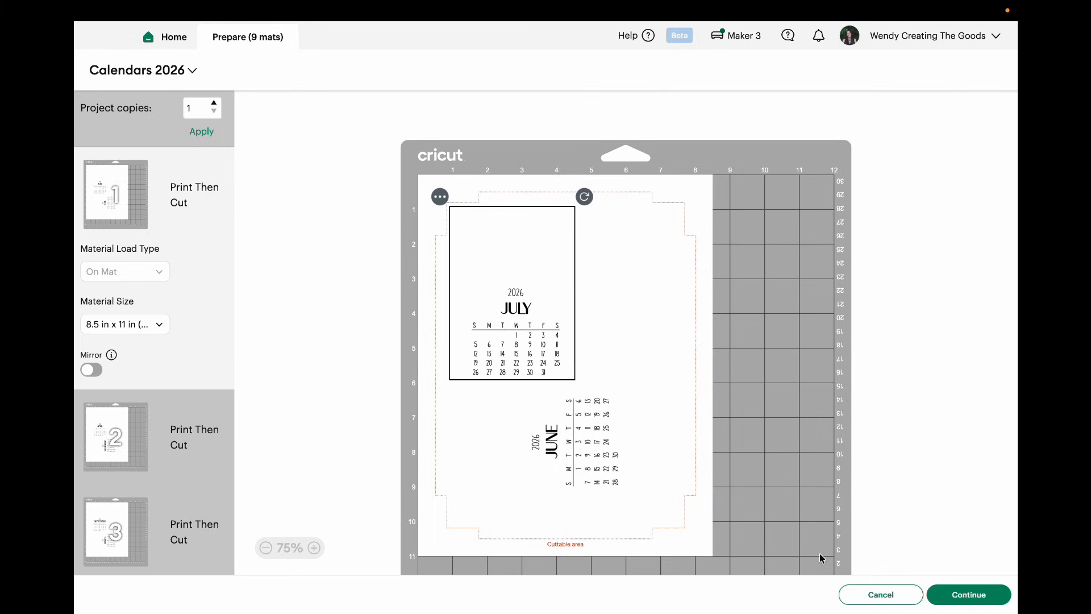
{"action": "left_click", "coordinate": [966, 594]}
{"action": "left_click", "coordinate": [965, 594]}
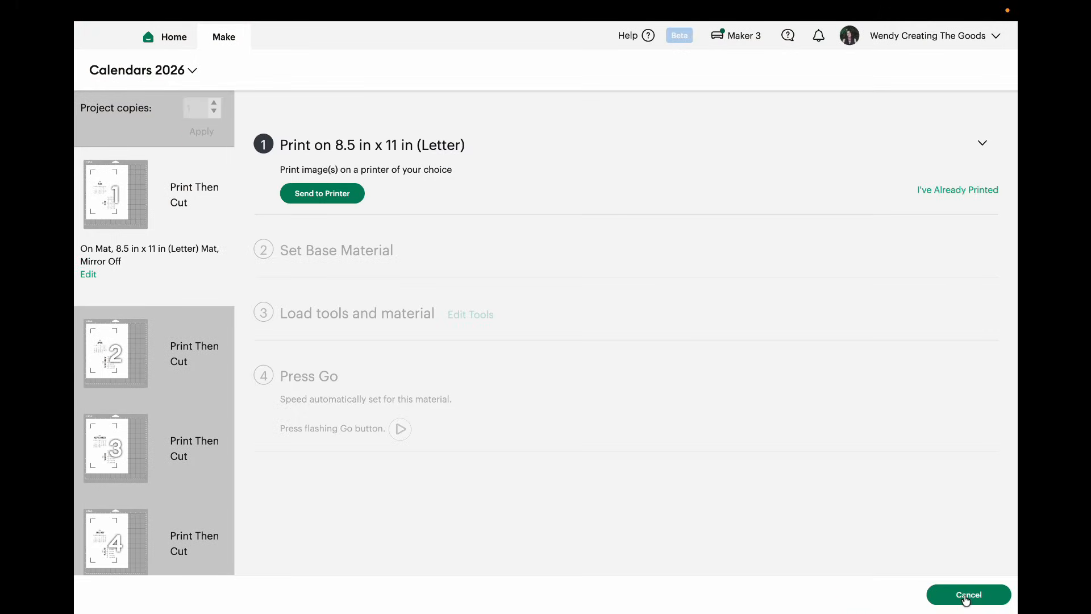
Step: Send the first mat to the printer with Add Bleed off and Use System Dialog on
{"action": "left_click", "coordinate": [337, 194]}
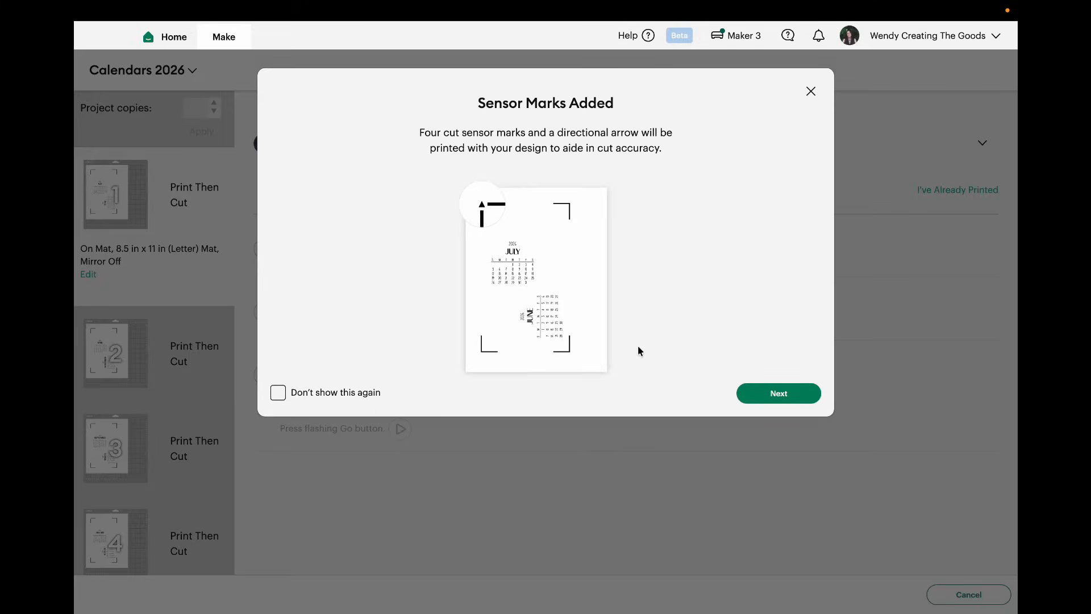
{"action": "left_click", "coordinate": [780, 396]}
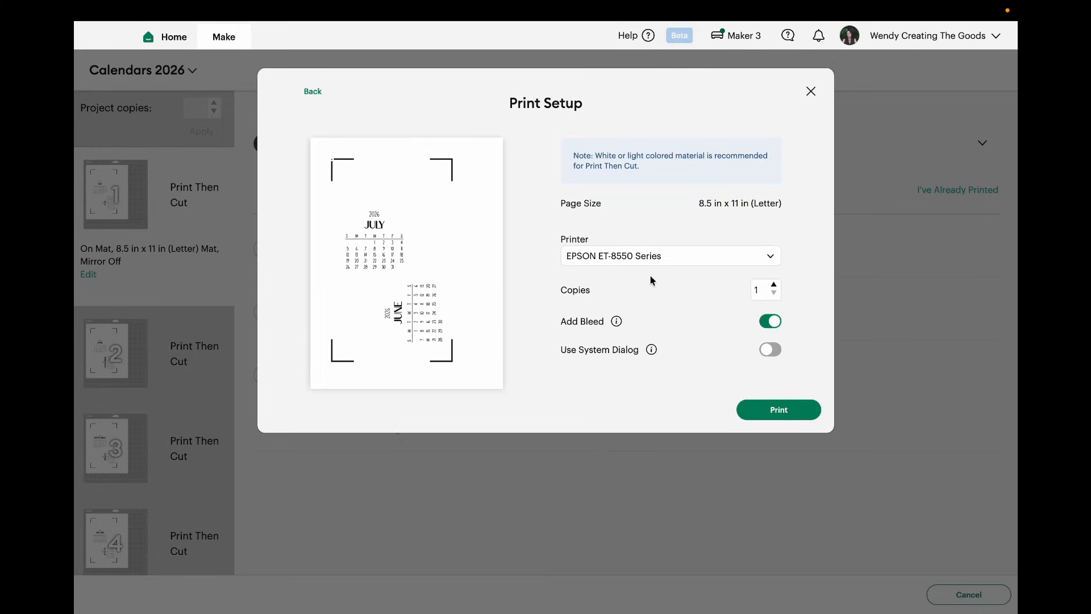
{"action": "left_click", "coordinate": [763, 328]}
{"action": "left_click", "coordinate": [775, 351]}
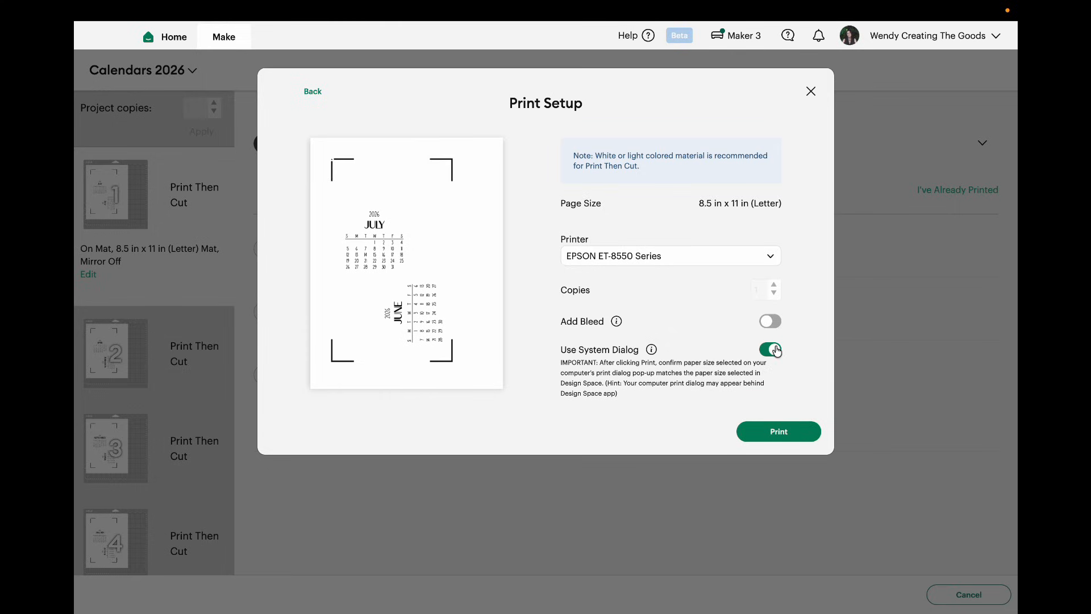
{"action": "left_click", "coordinate": [784, 436]}
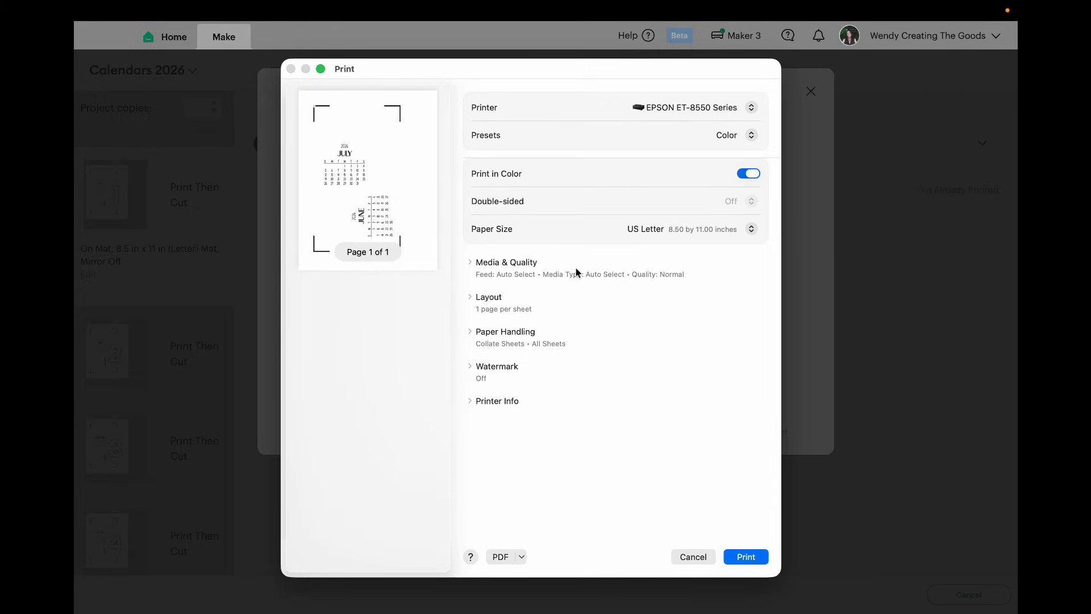
Step: Print the page from the Main Tray on Card Stock 1 at Best quality and accept the print verification
{"action": "left_click", "coordinate": [519, 265]}
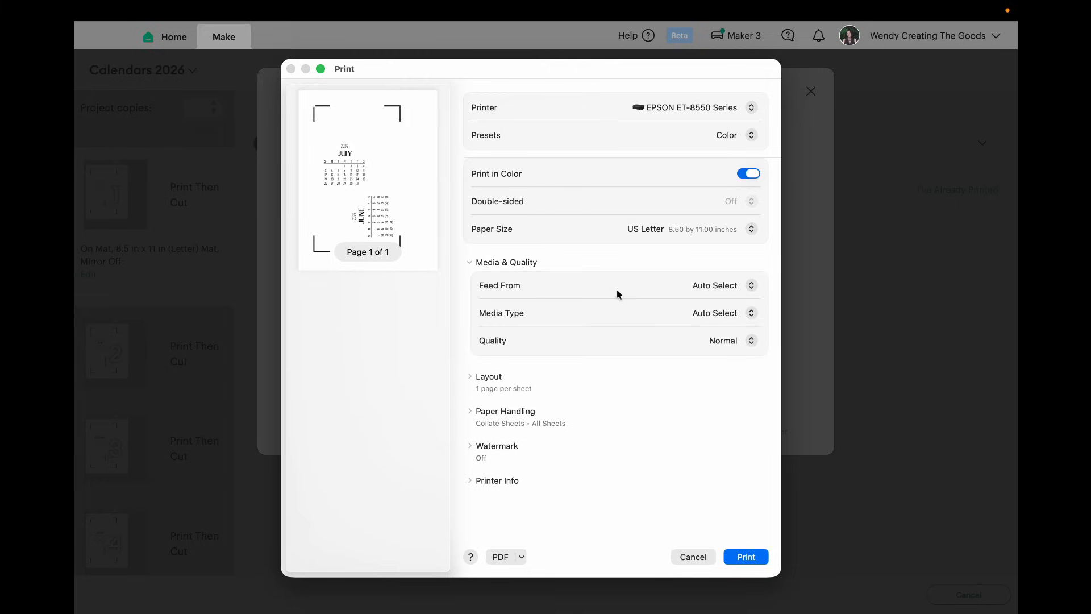
{"action": "left_click", "coordinate": [752, 285]}
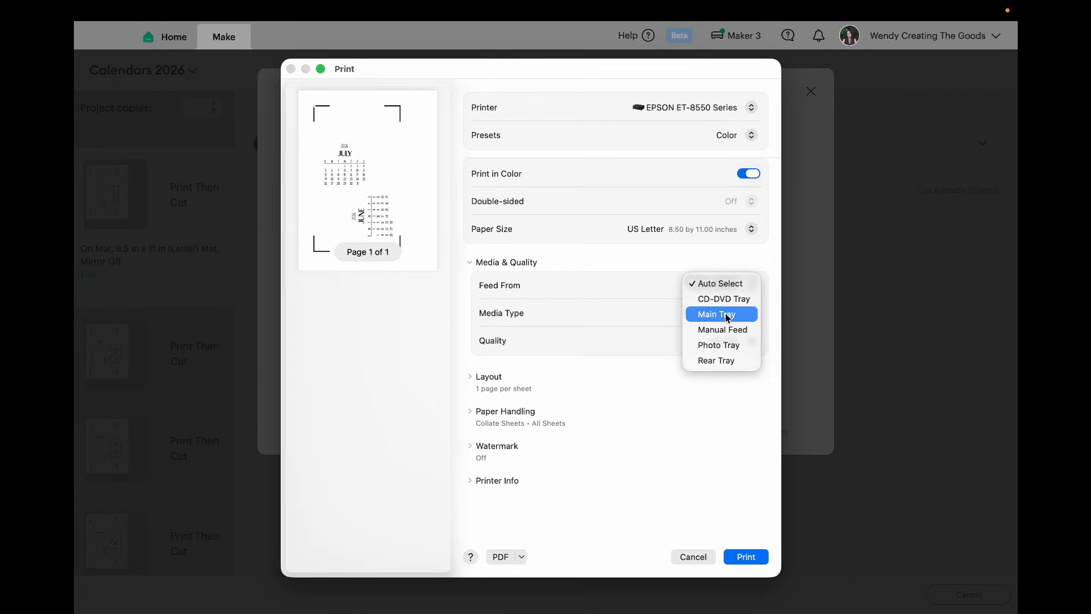
{"action": "left_click", "coordinate": [728, 316]}
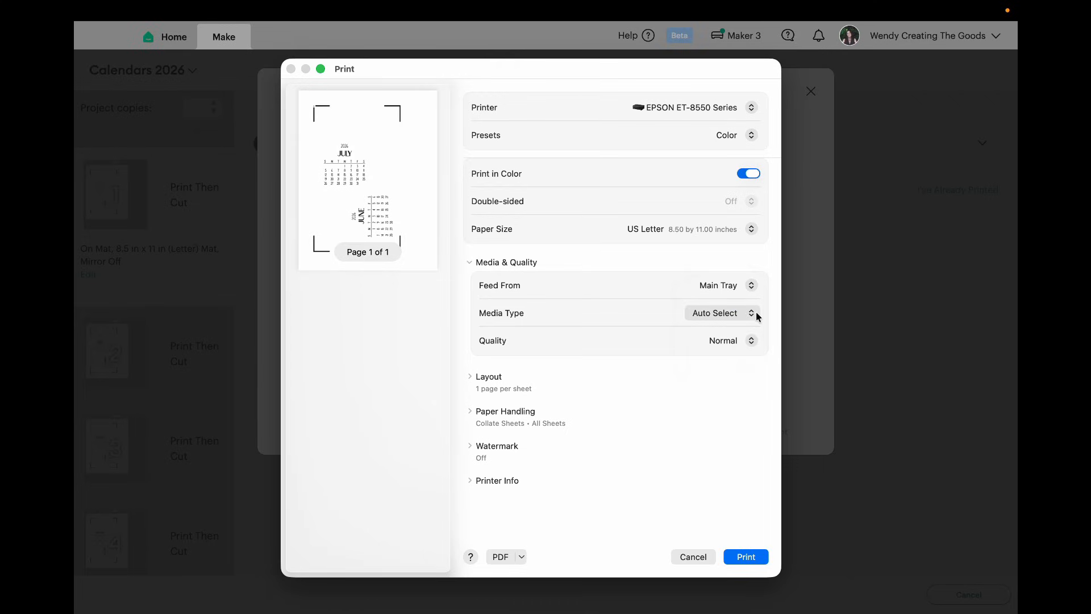
{"action": "left_click", "coordinate": [753, 314]}
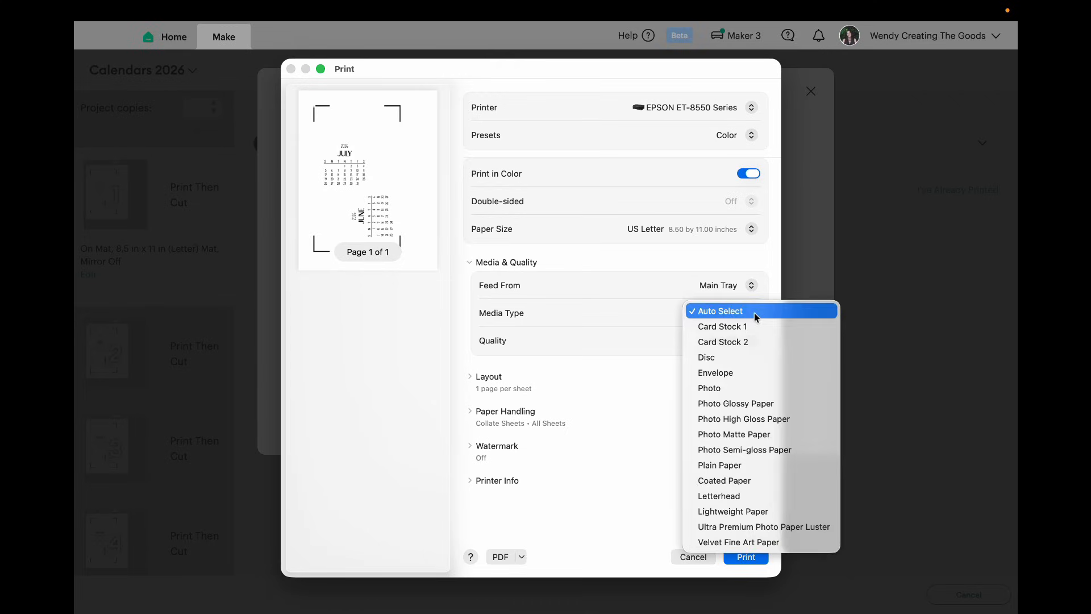
{"action": "left_click", "coordinate": [746, 327]}
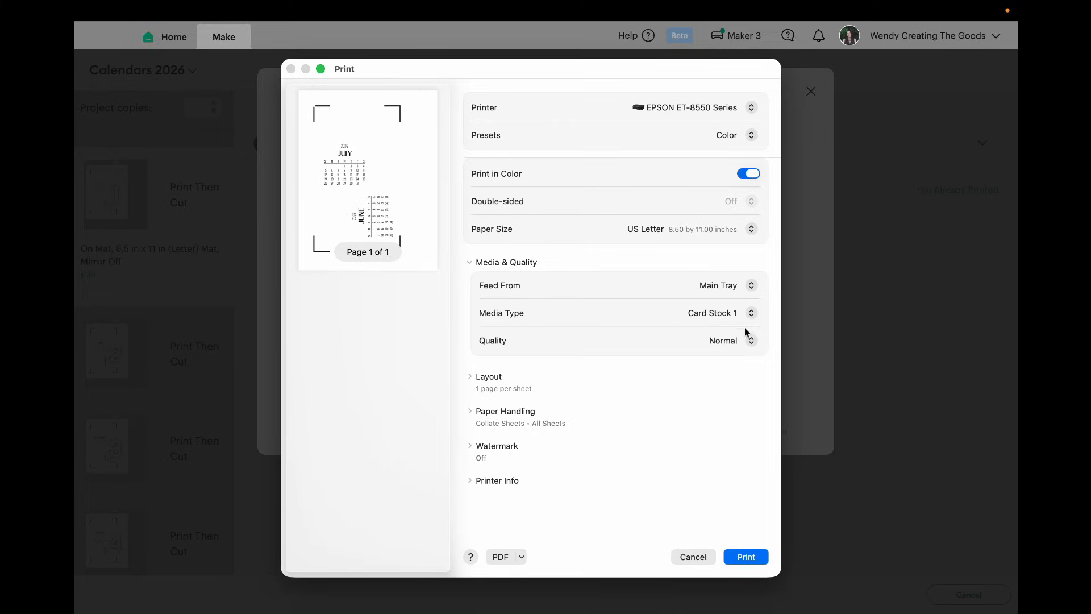
{"action": "left_click", "coordinate": [751, 341]}
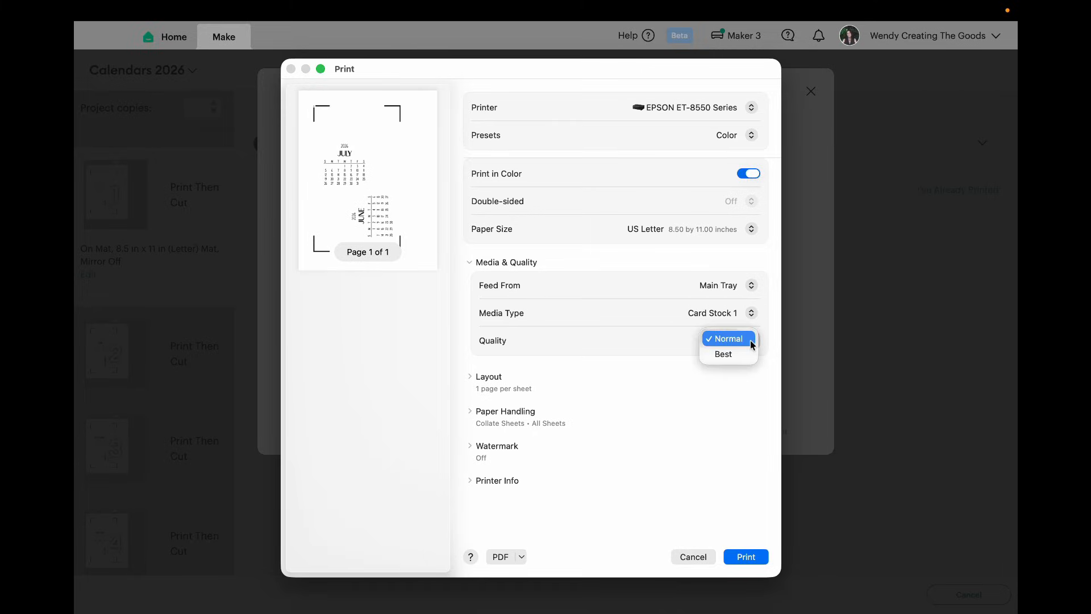
{"action": "left_click", "coordinate": [740, 355]}
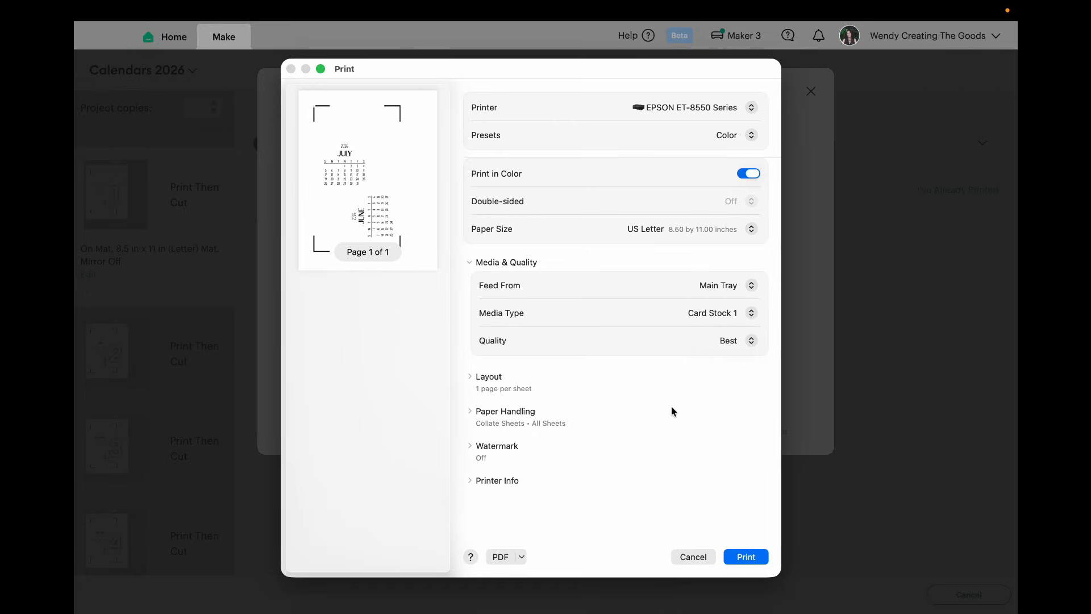
{"action": "left_click", "coordinate": [748, 558]}
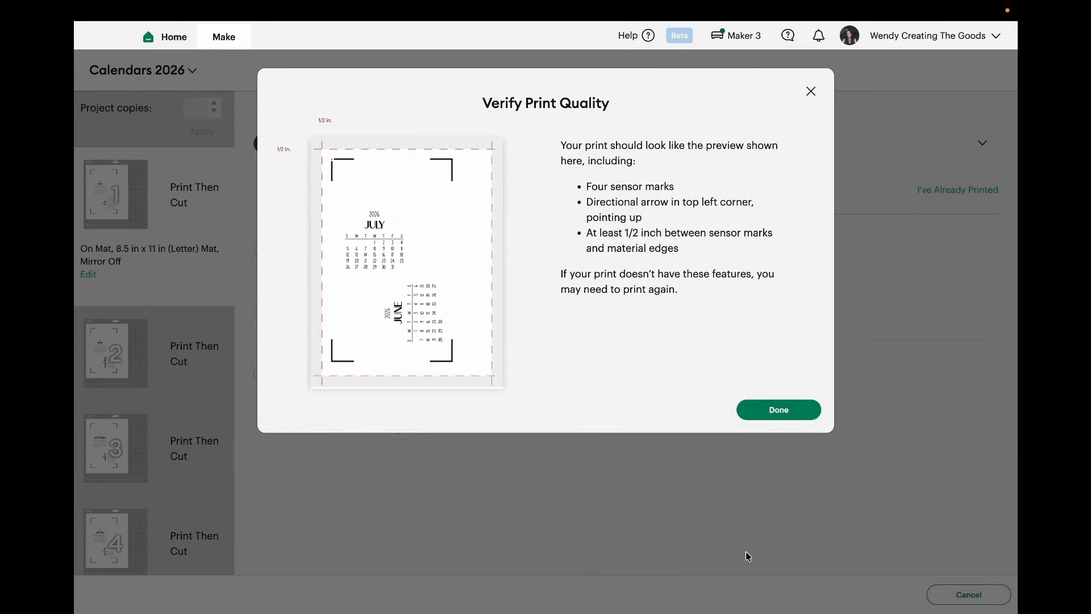
{"action": "left_click", "coordinate": [776, 412]}
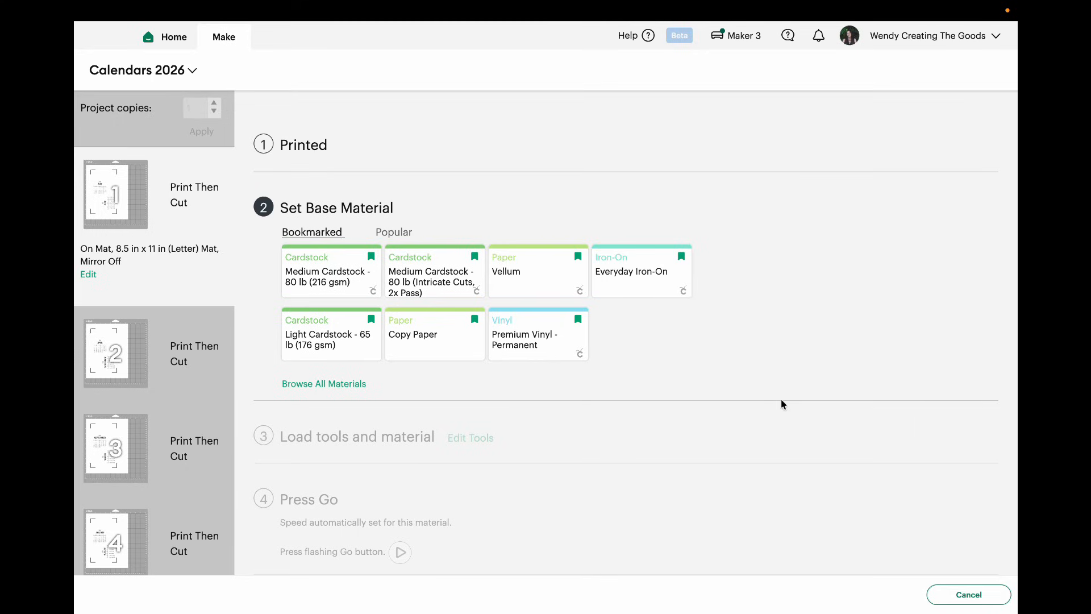
Step: Set the base material to Medium Cardstock - 80 lb (216 gsm) with More pressure and have the material settings remembered
{"action": "left_click", "coordinate": [332, 275]}
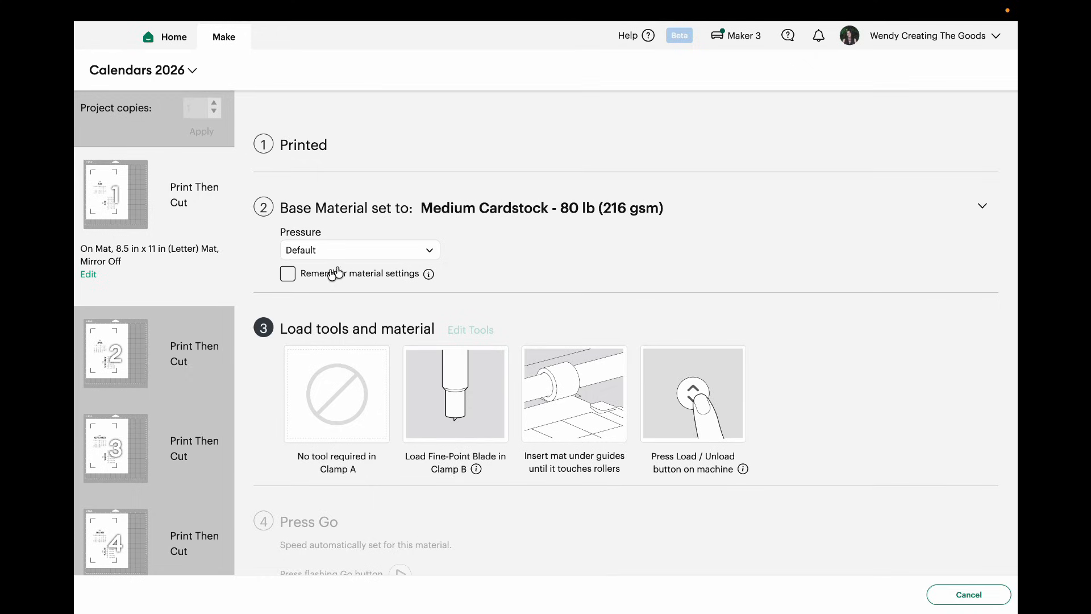
{"action": "left_click", "coordinate": [433, 254]}
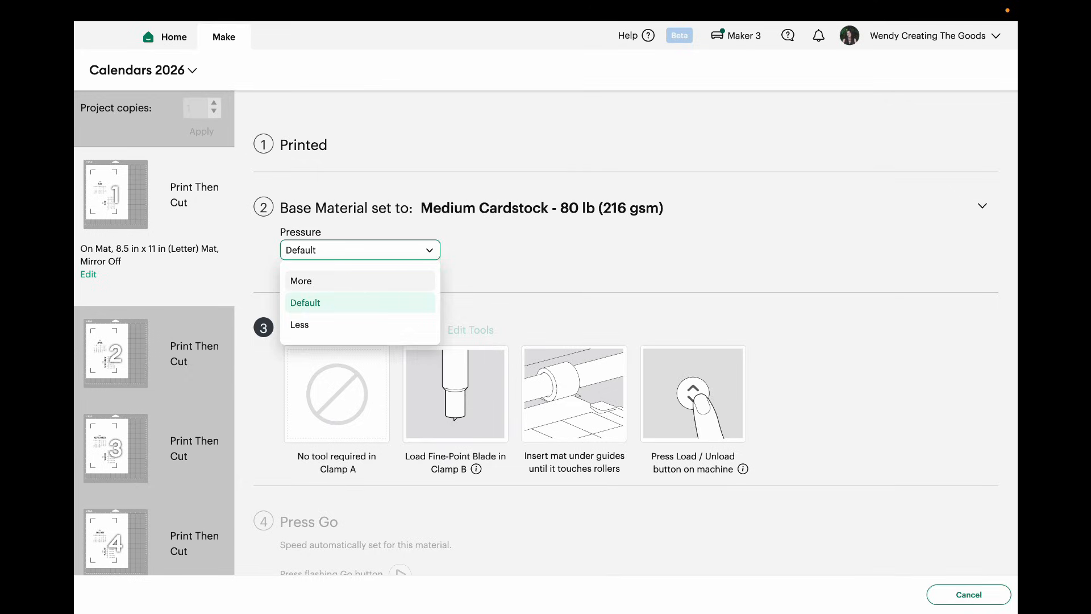
{"action": "left_click", "coordinate": [365, 282]}
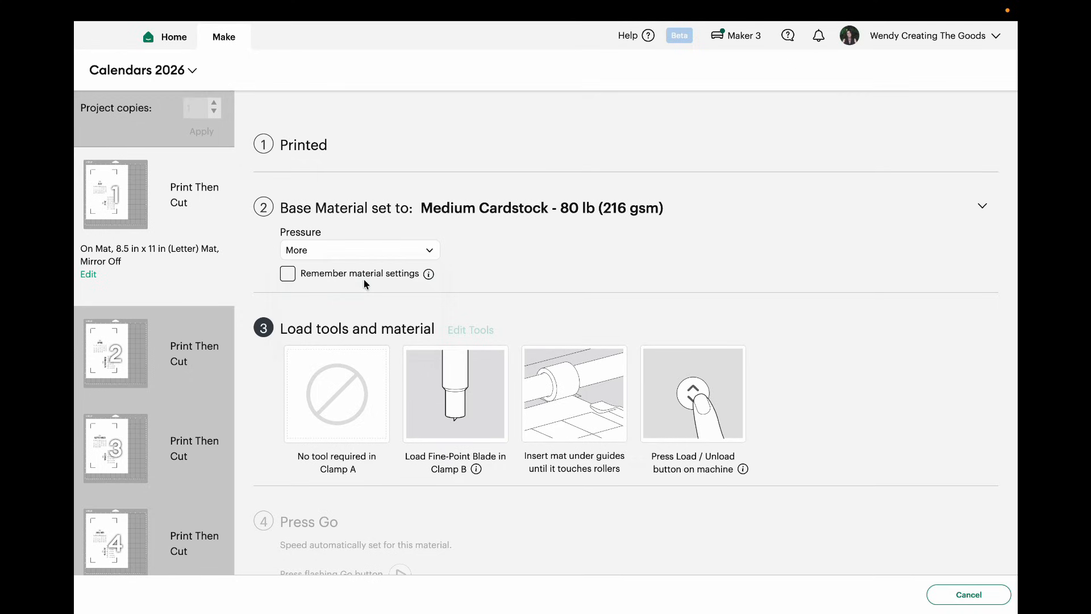
{"action": "left_click", "coordinate": [287, 277]}
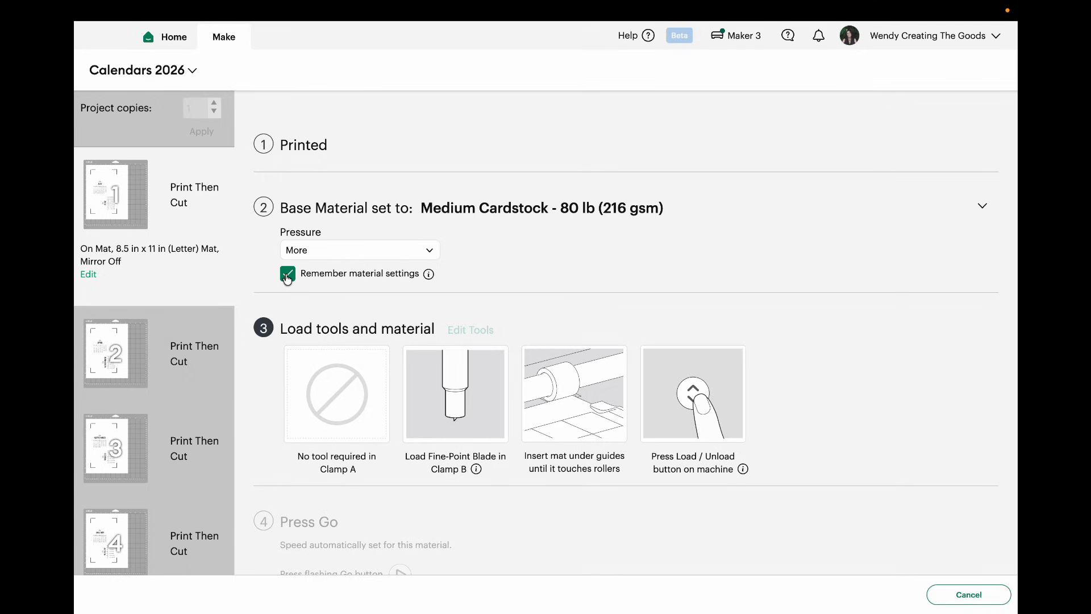